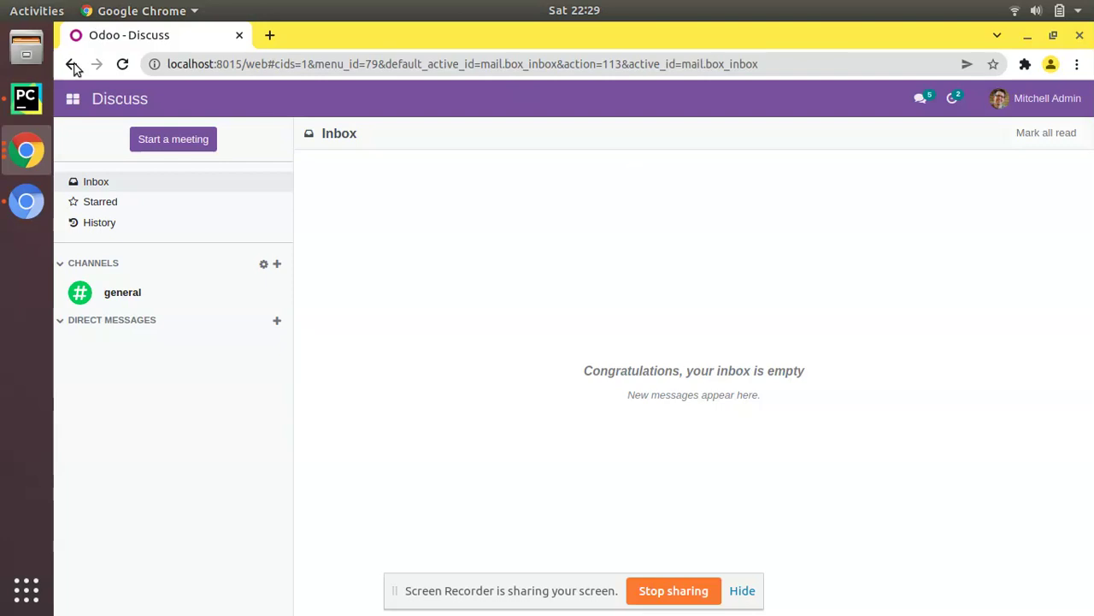
Open the list of product variants in Sales.
click(72, 98)
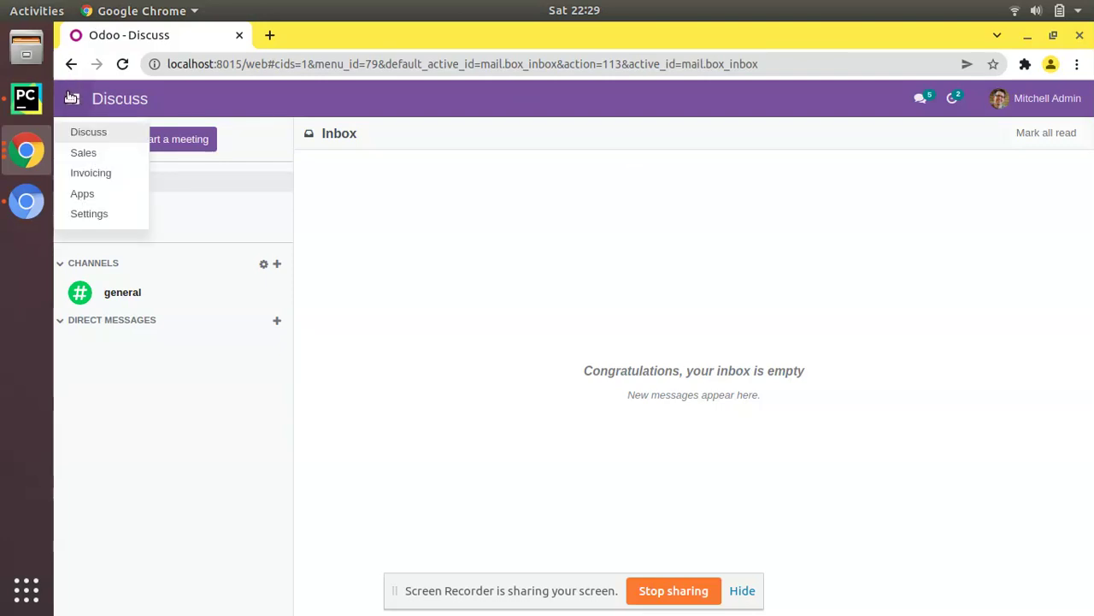
click(84, 153)
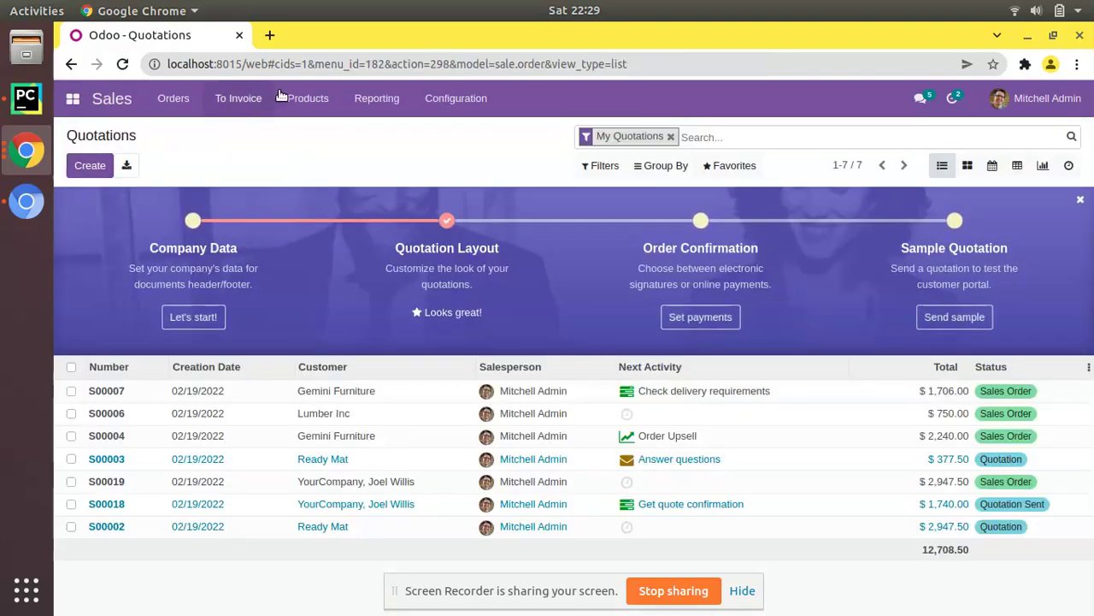
click(286, 95)
click(313, 132)
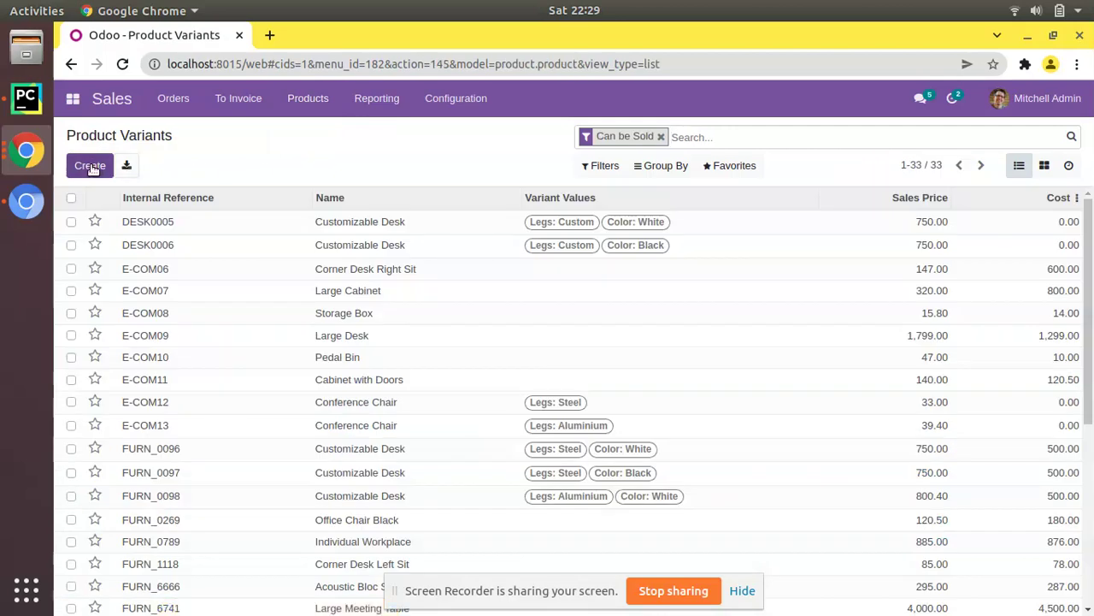
Create a product variant named Burger without a barcode and save it.
click(90, 166)
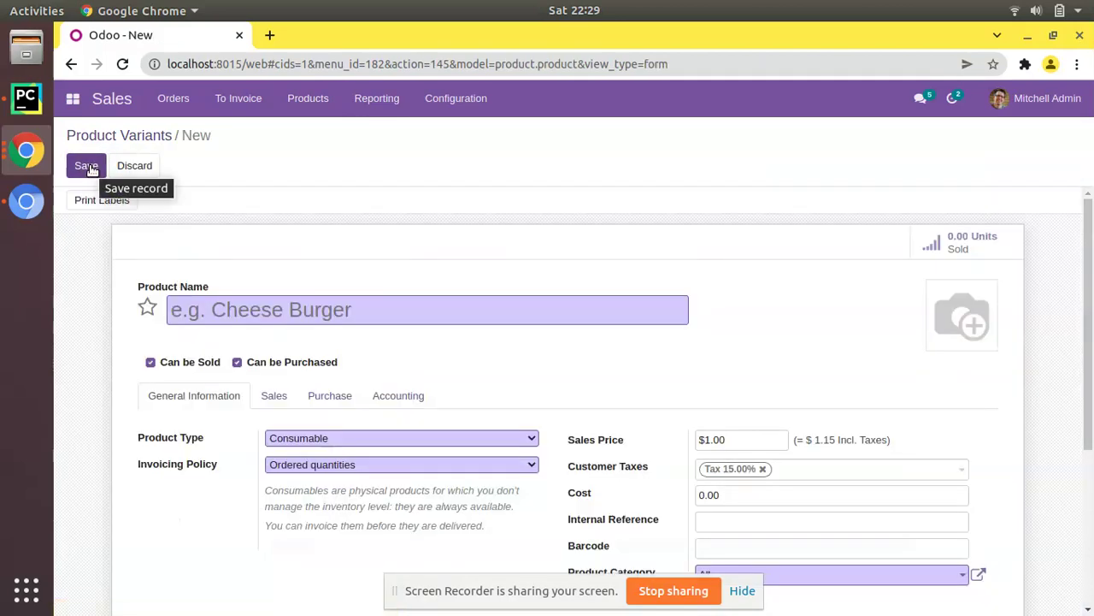
scroll(411, 350, down, 2)
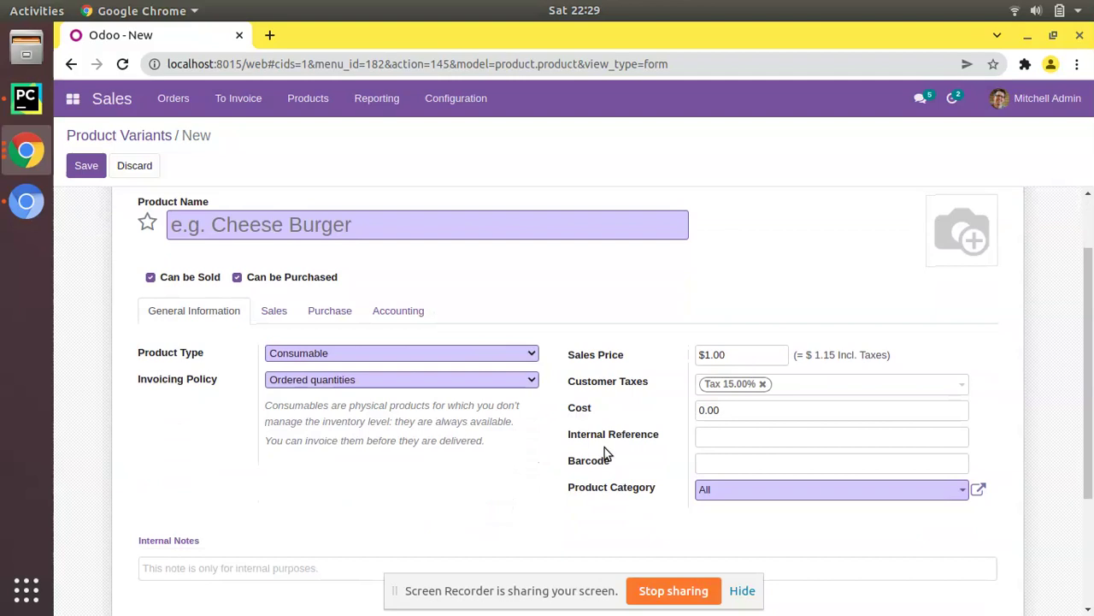
click(320, 231)
text(Burger)
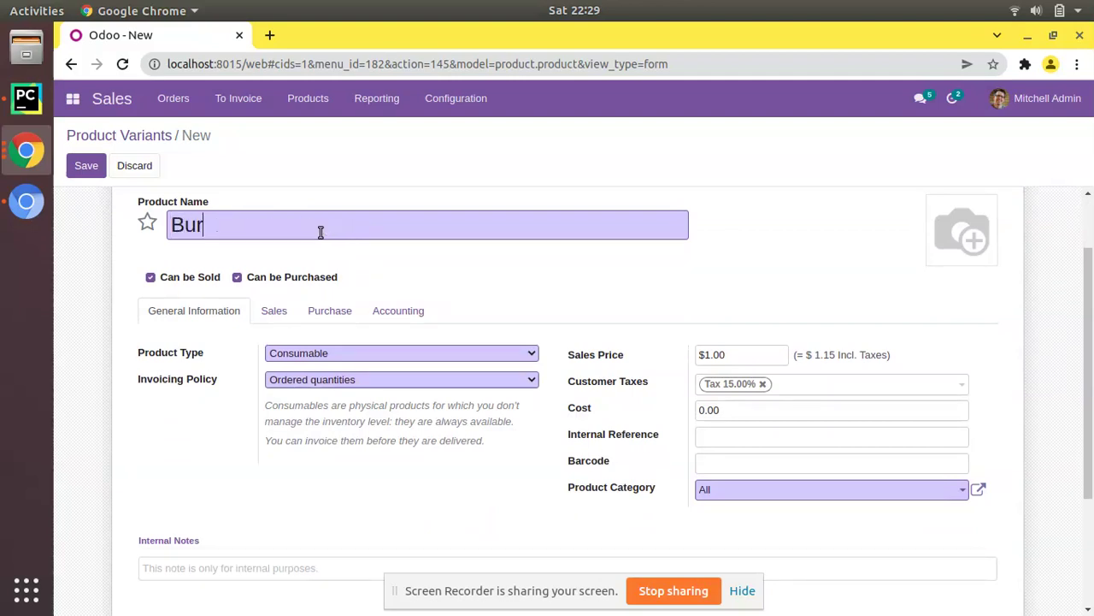
click(83, 177)
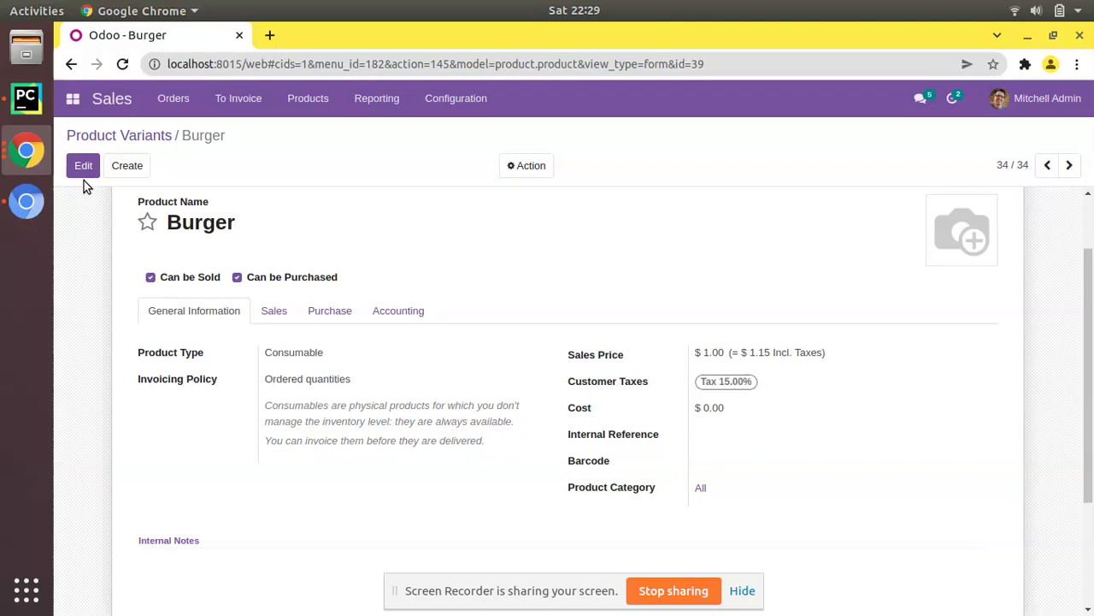
Search all modules for base_au without the Apps filter and install Automated Action Rules.
click(73, 98)
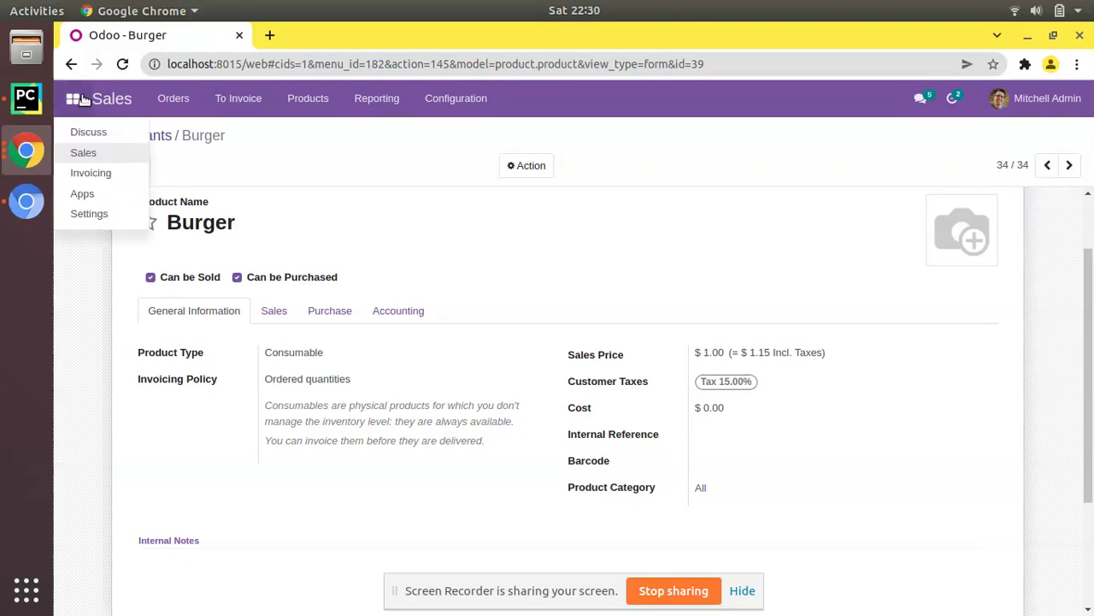
click(82, 193)
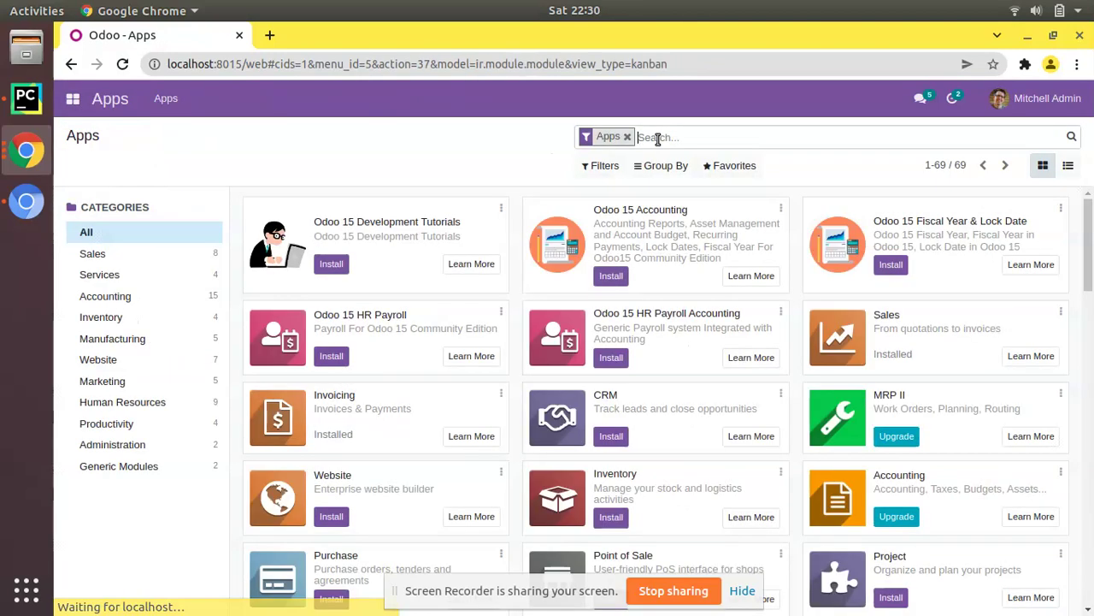
click(627, 137)
text(b)
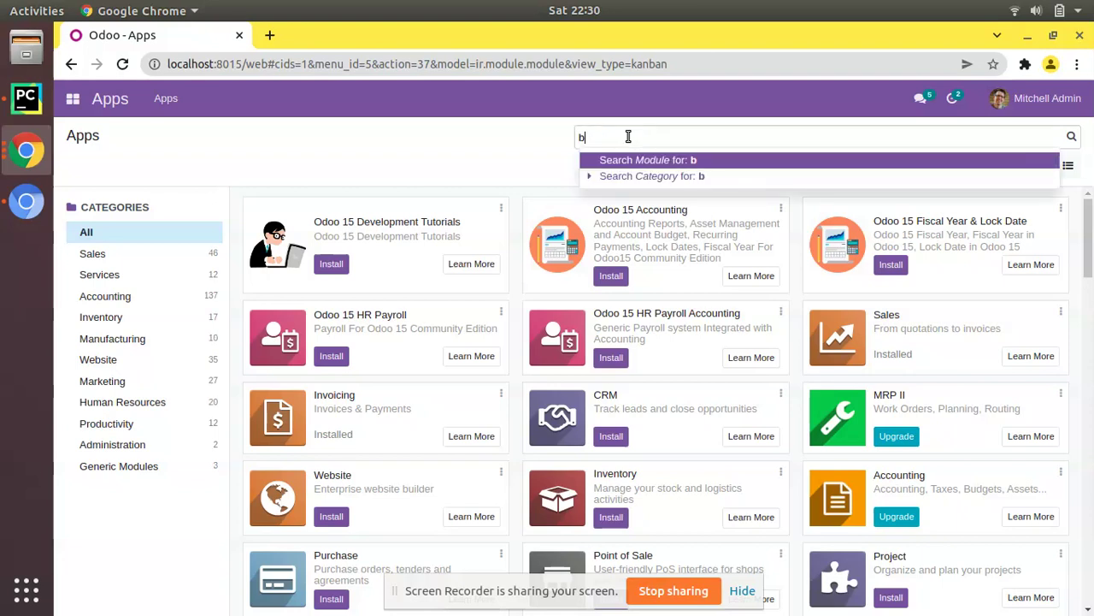
text(ase_au)
key(Return)
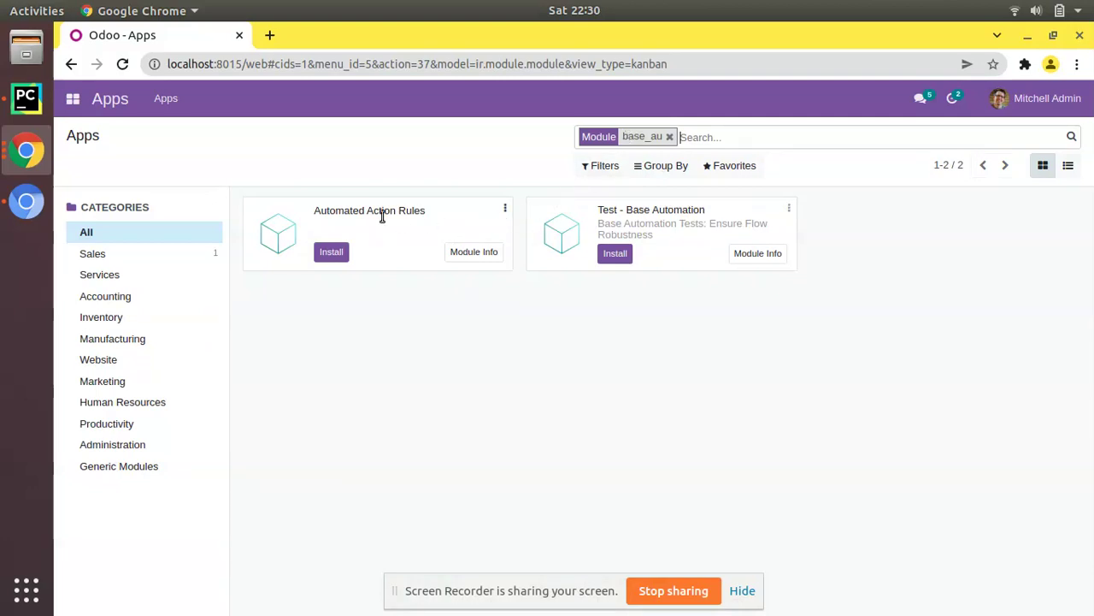
triple_click(346, 212)
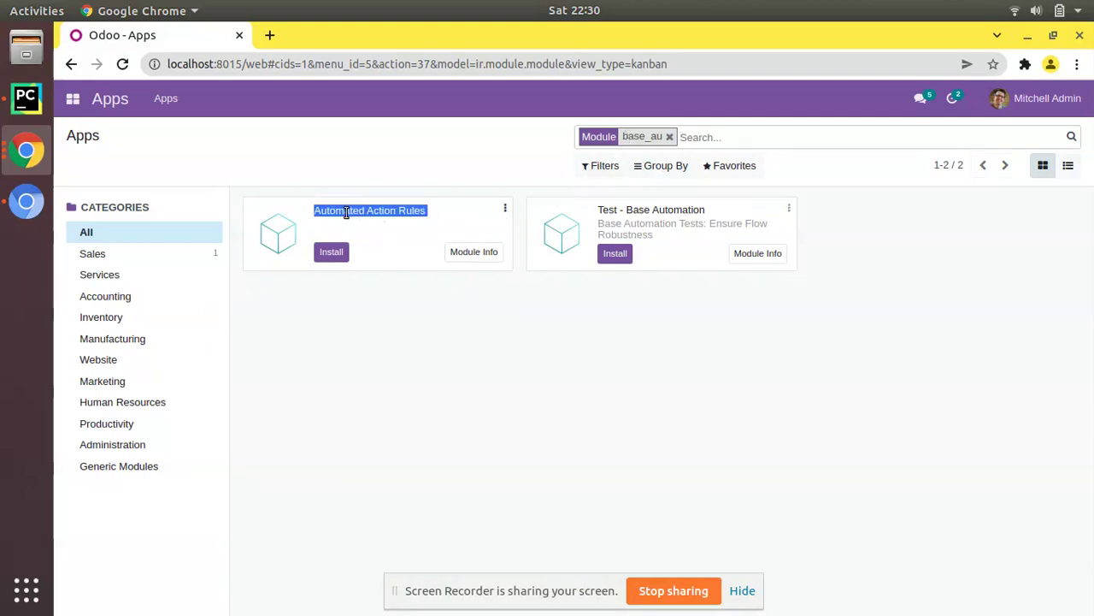
click(332, 255)
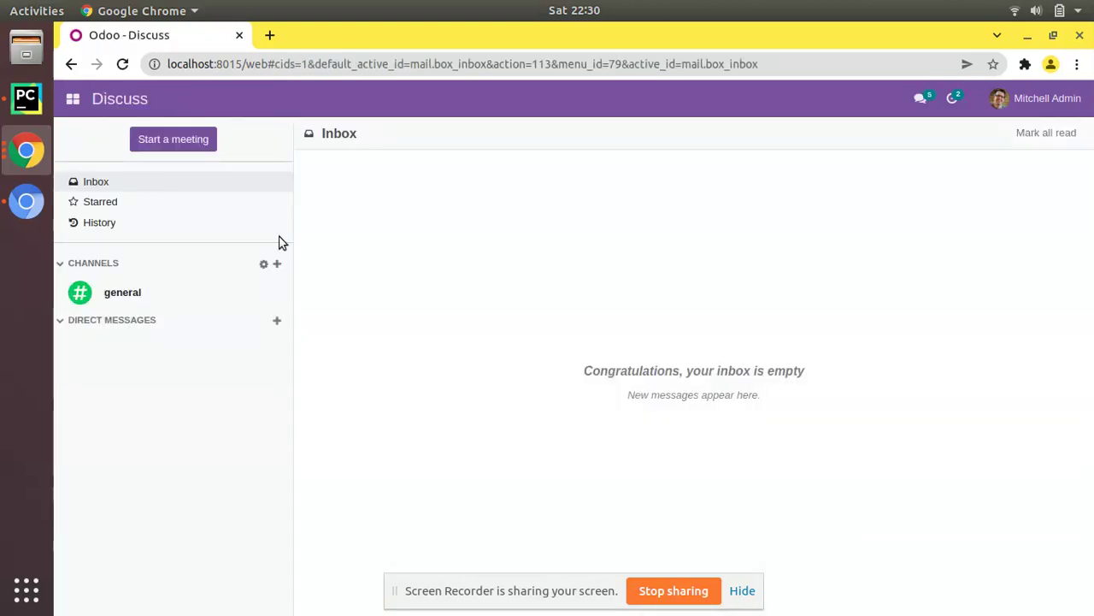
Activate the standard developer mode from the developer tools in the general settings.
click(73, 98)
click(112, 194)
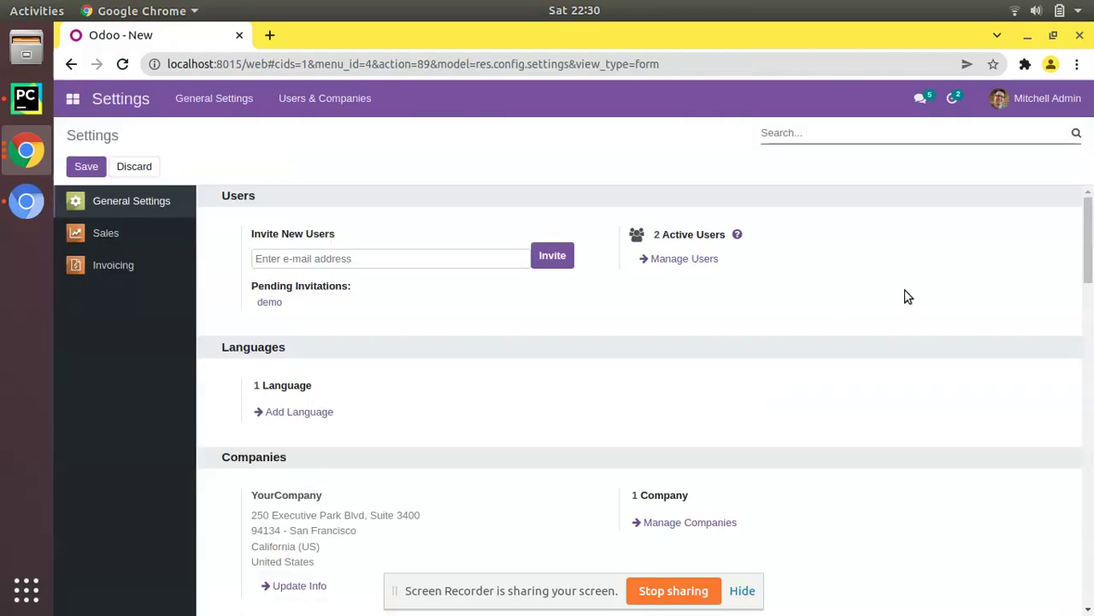
drag(1091, 266, 923, 613)
click(744, 592)
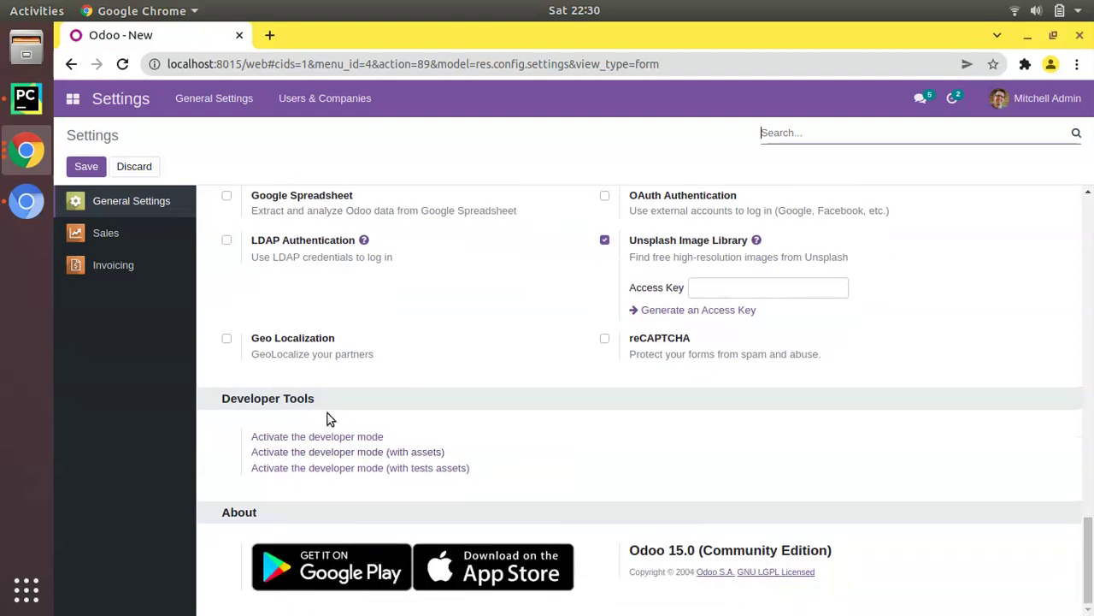
click(327, 439)
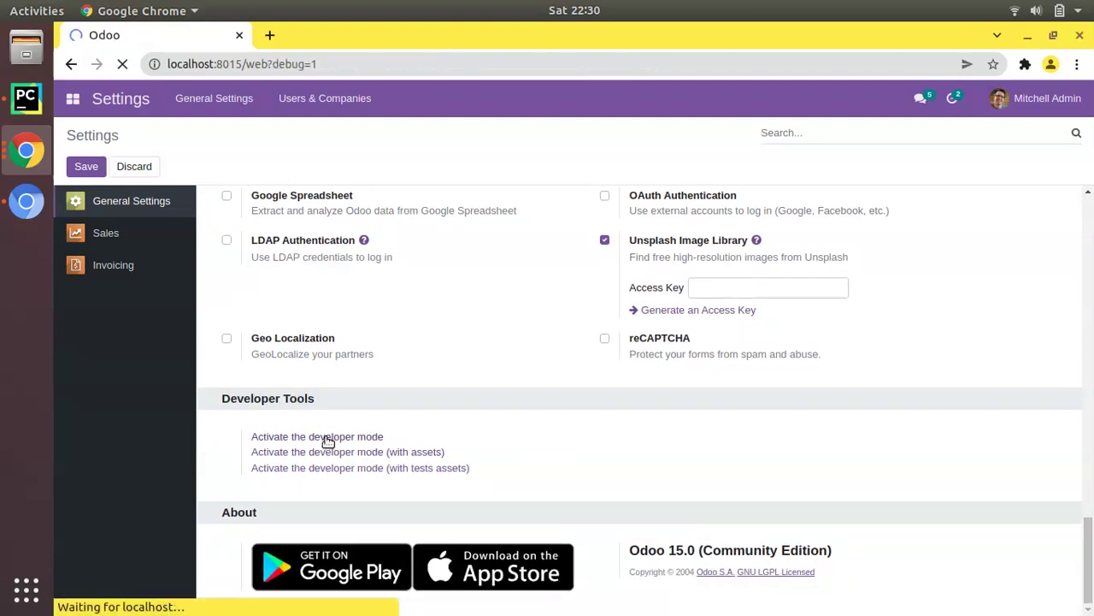
Open the list of Automated Actions in the technical settings.
click(81, 103)
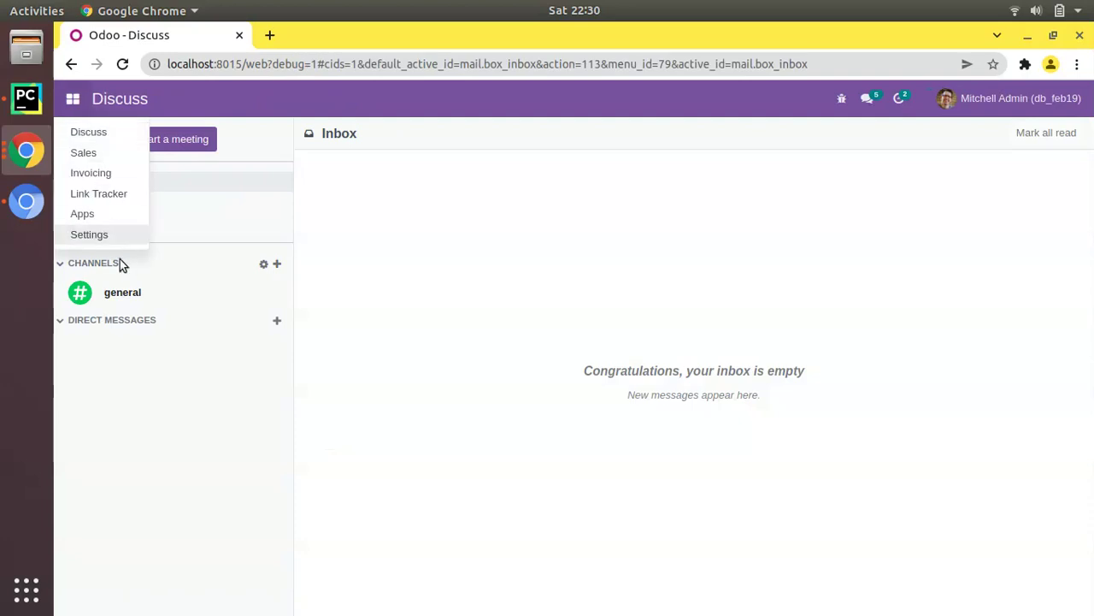
click(105, 235)
click(526, 101)
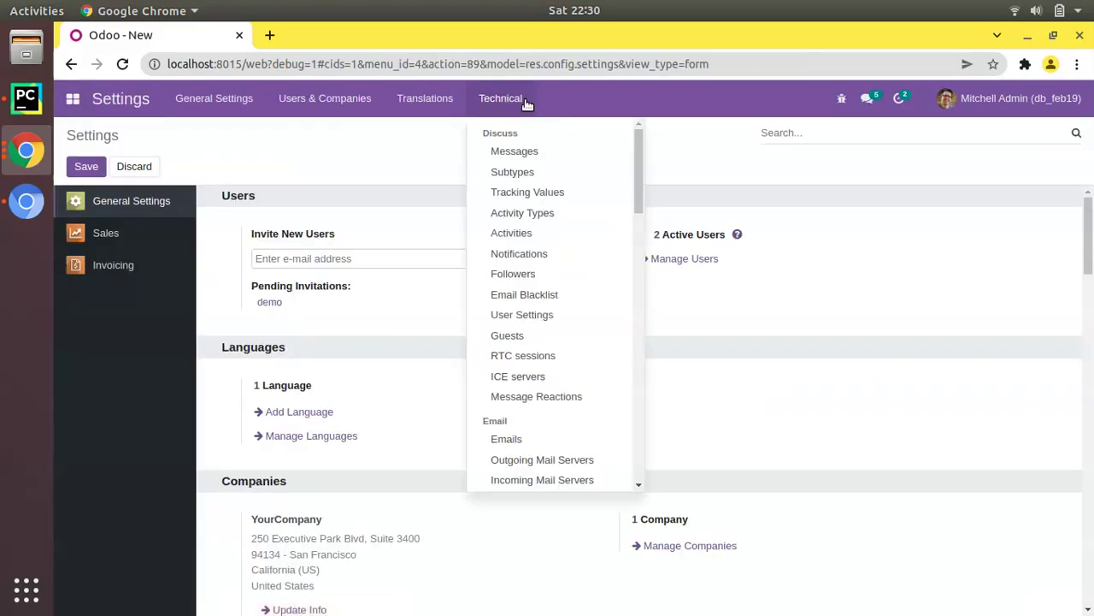
scroll(526, 193, down, 4)
scroll(531, 202, down, 10)
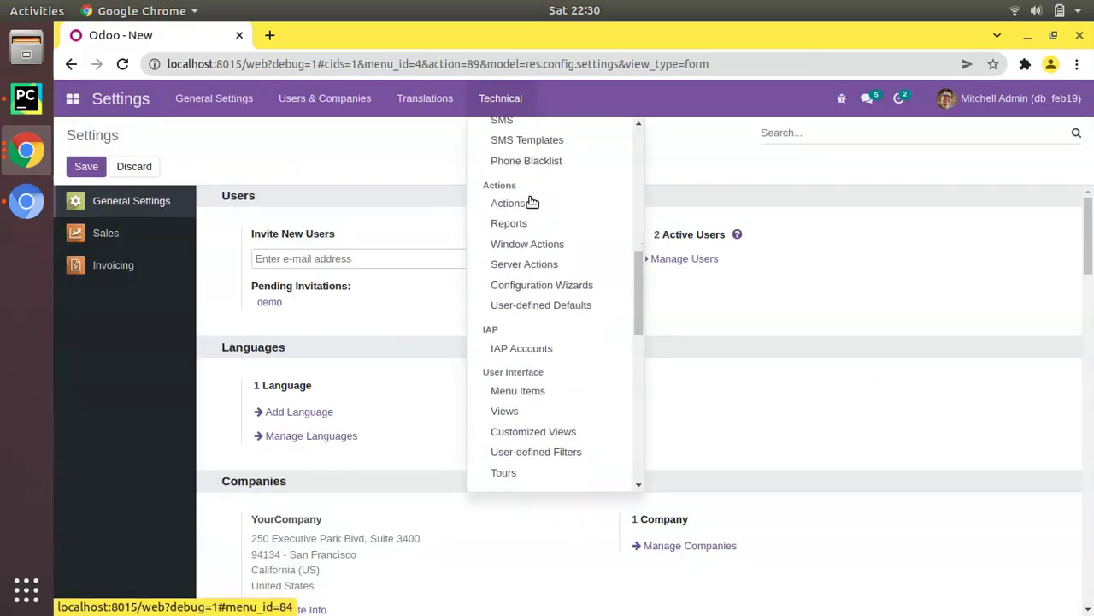
scroll(530, 207, down, 4)
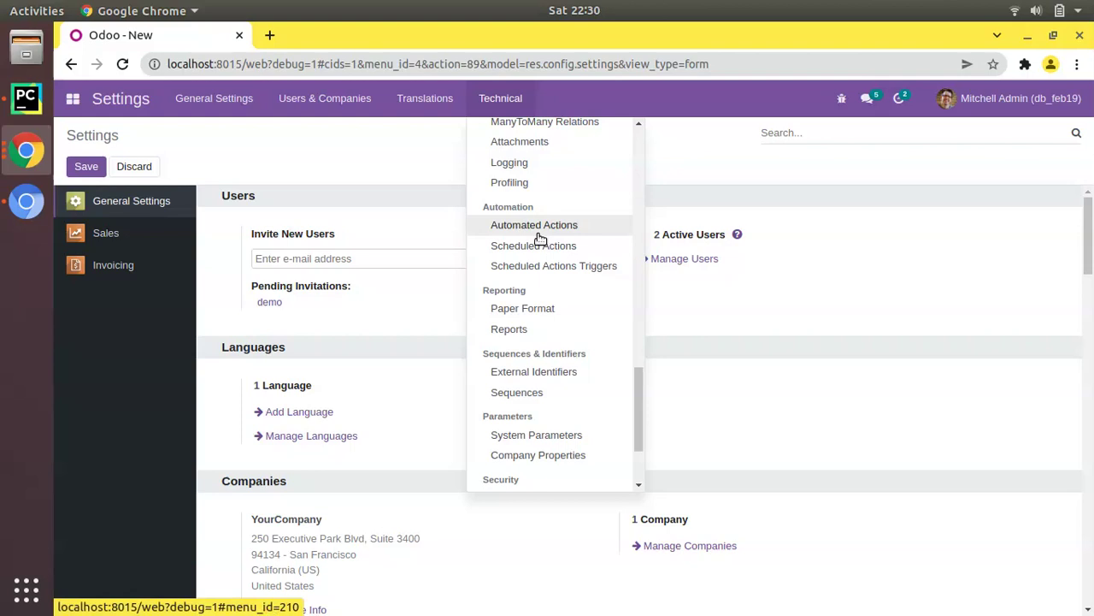
click(538, 226)
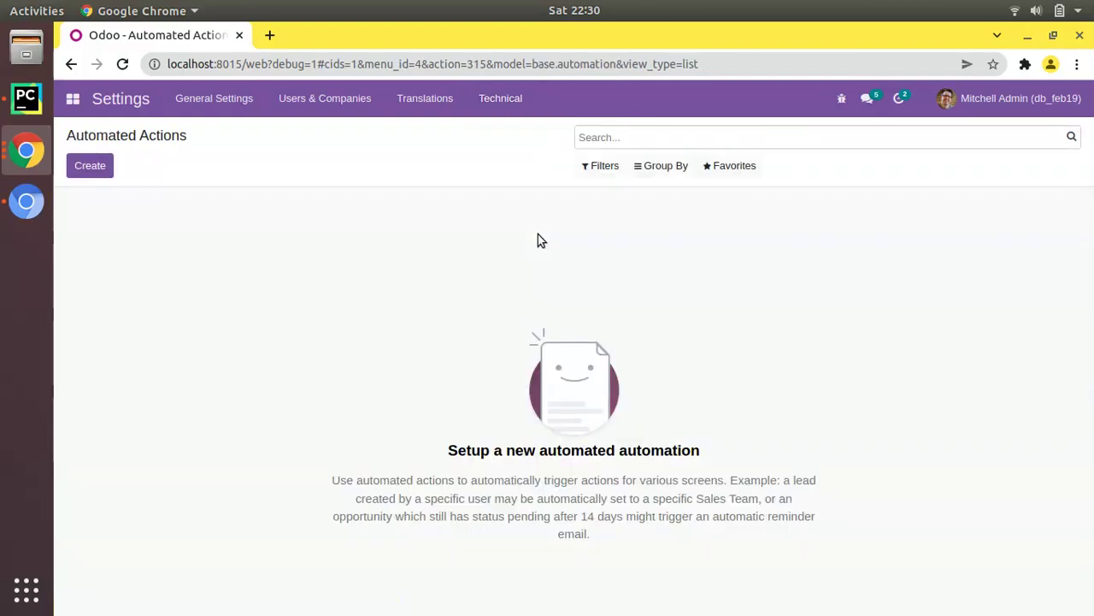
Start a new automated action and name it Generate Barcode.
click(105, 168)
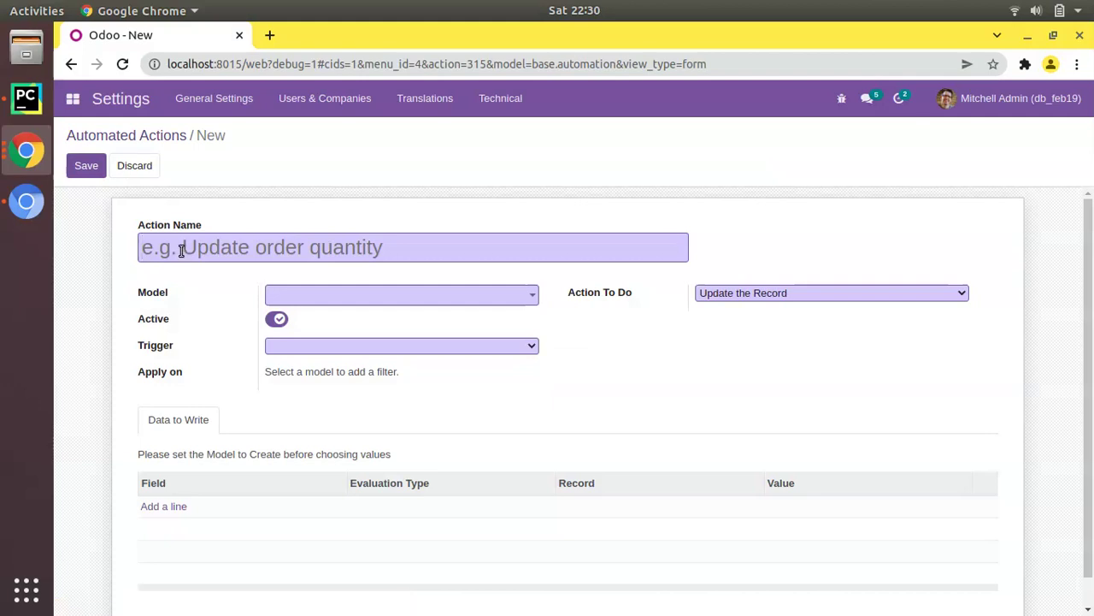
text(Gene)
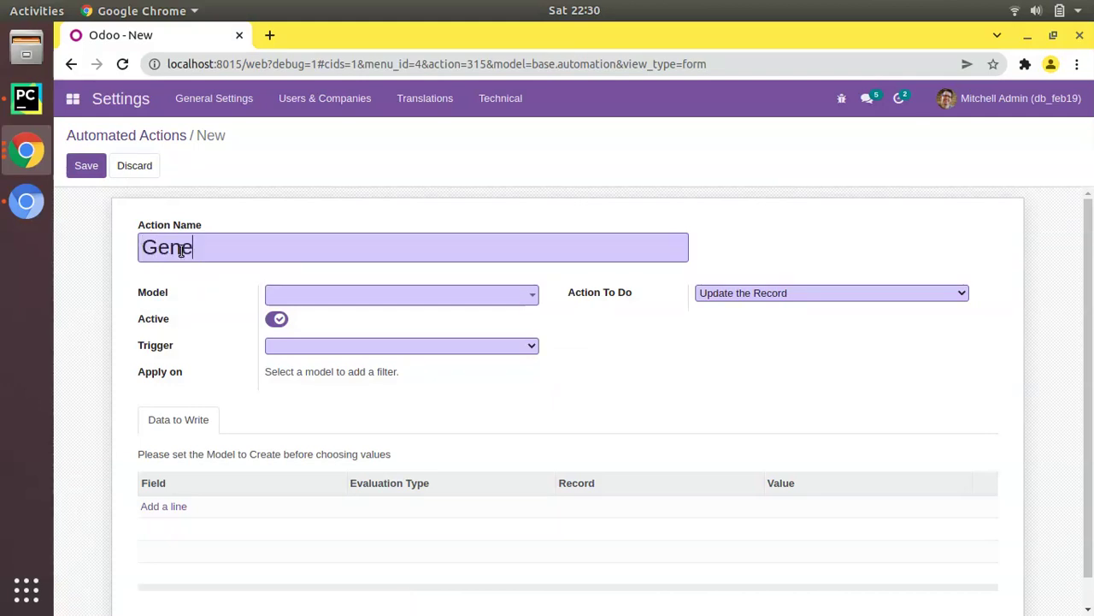
text(rate Ba)
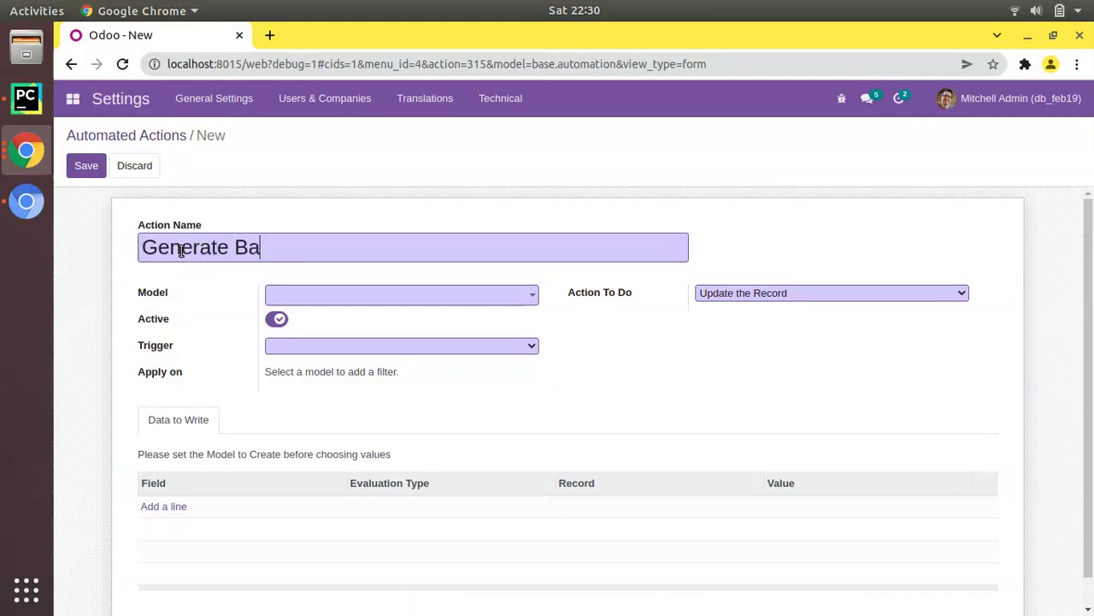
text(rcode)
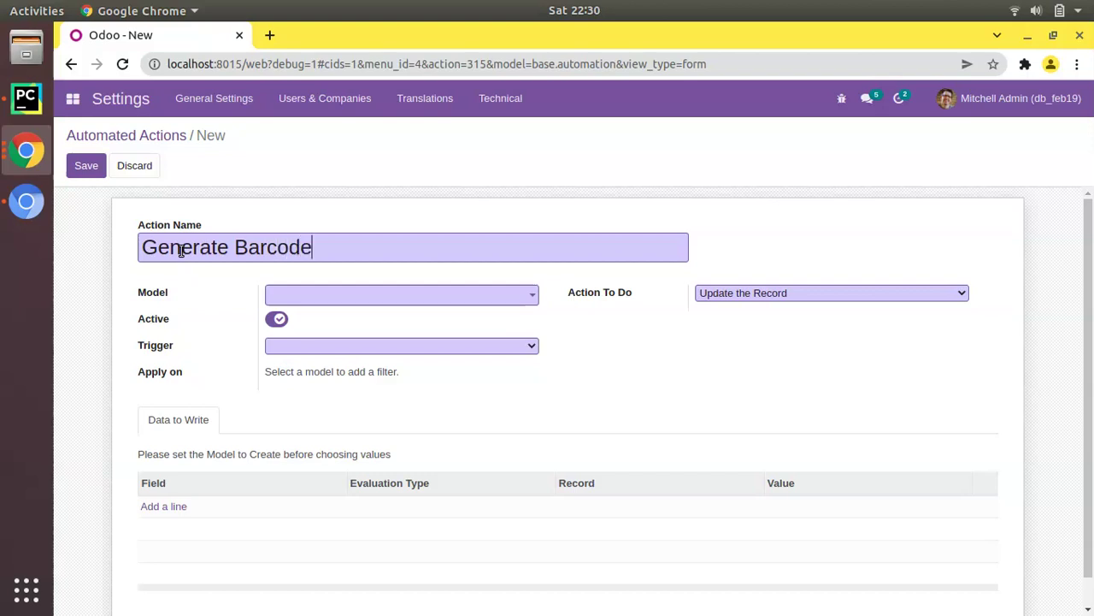
Set the automated action's model to Product (product.product) and its trigger to On Creation & Update.
click(292, 301)
text(product)
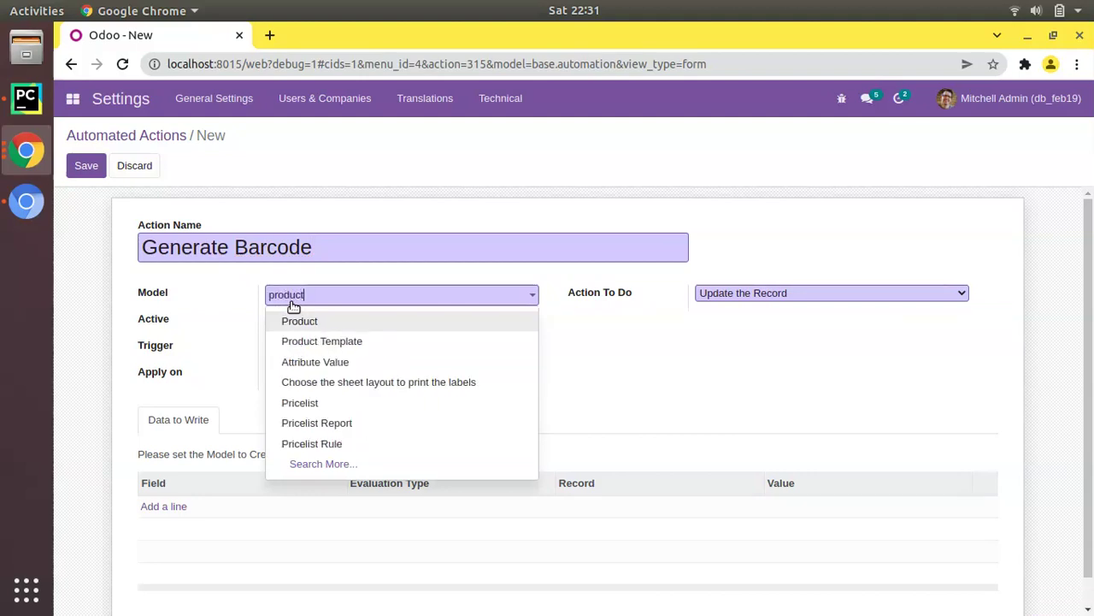
text(.p)
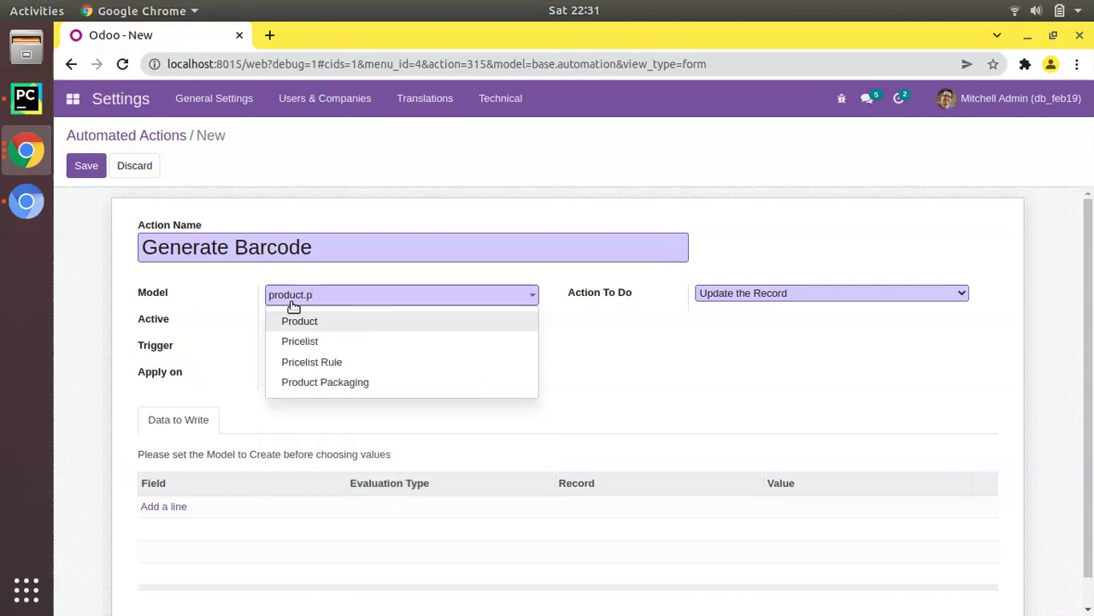
click(306, 320)
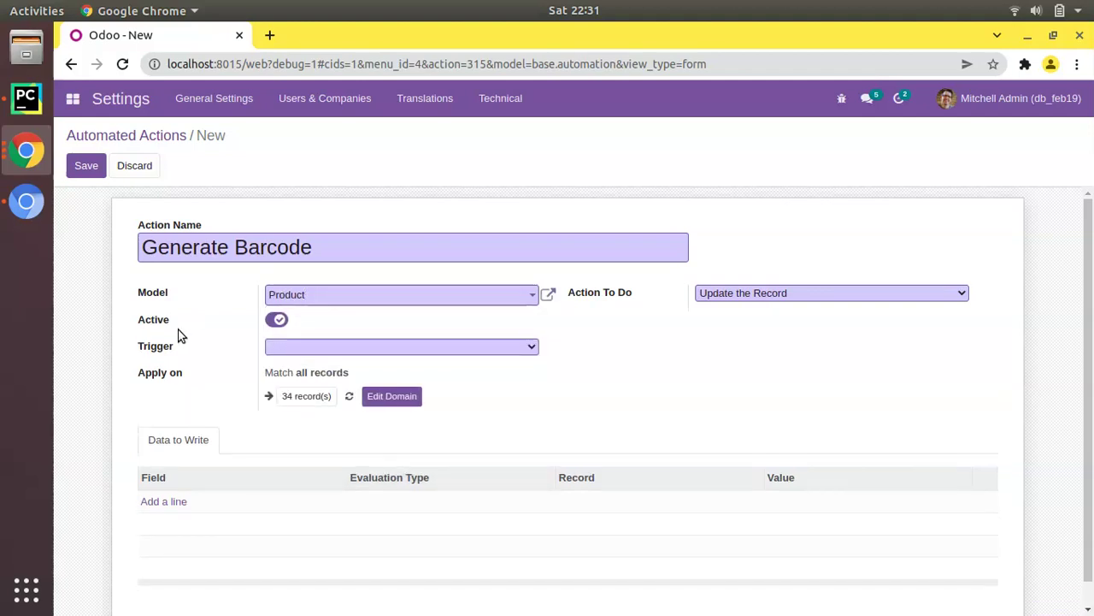
click(310, 351)
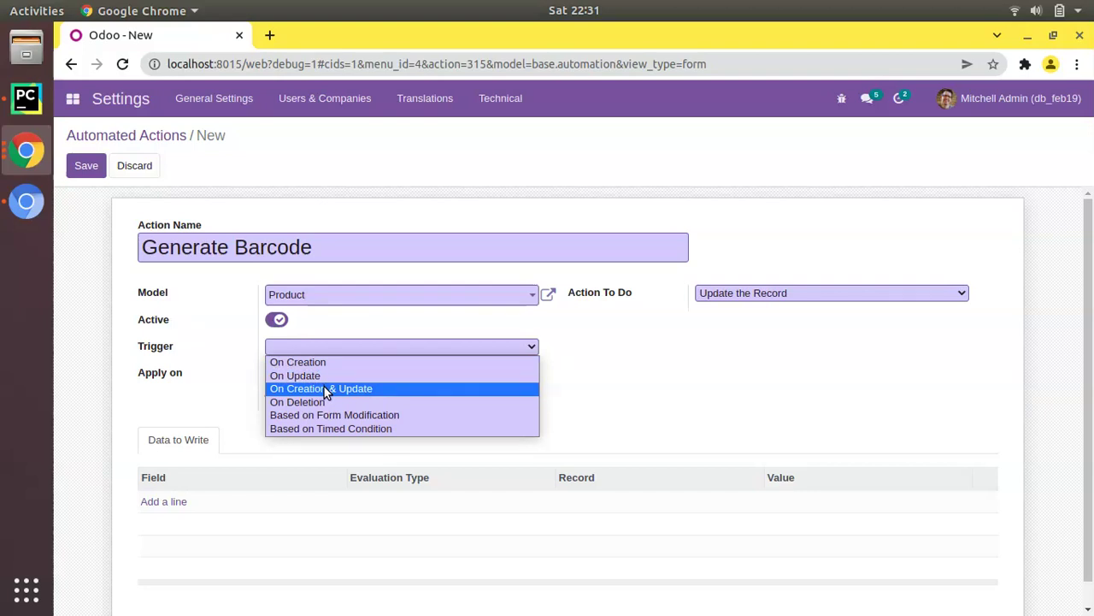
click(324, 388)
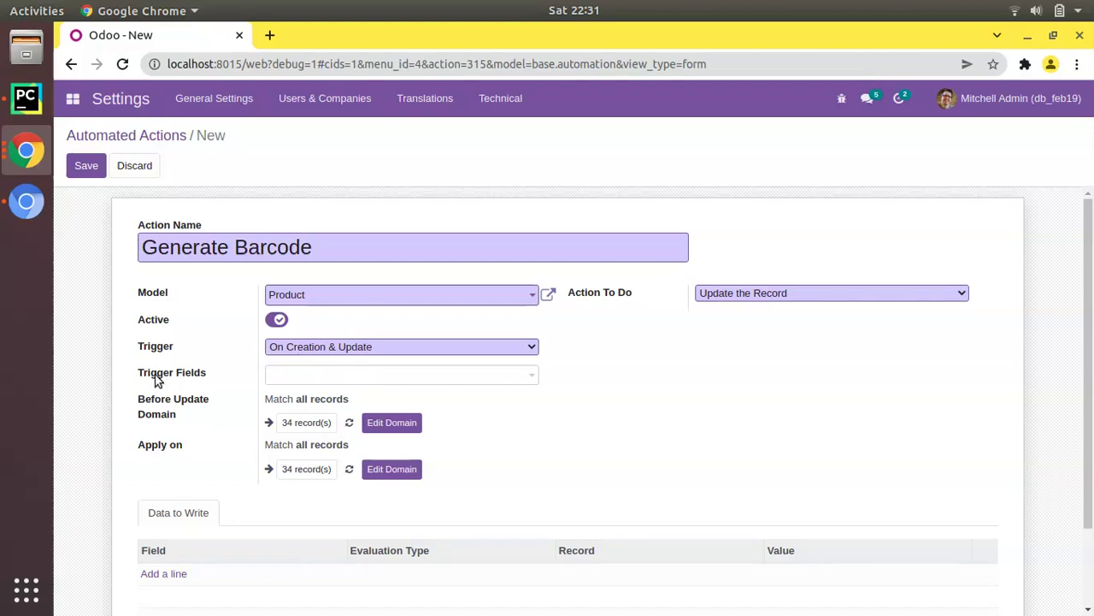
Set the action to do of Generate Barcode to Execute Python Code.
mouse_move(167, 381)
click(720, 300)
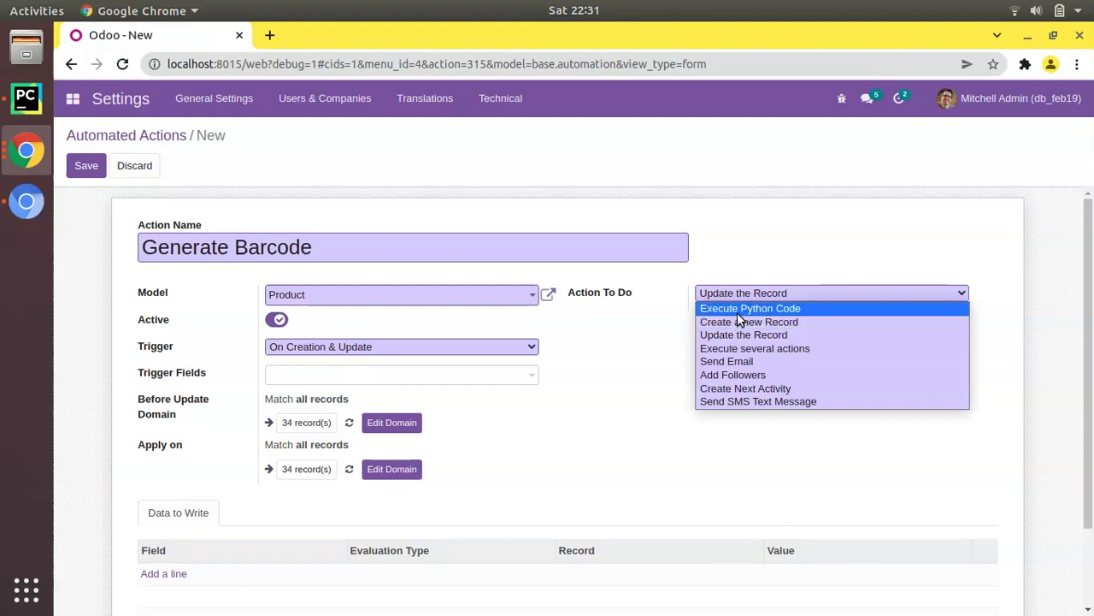
click(737, 313)
scroll(733, 314, down, 2)
scroll(730, 313, up, 3)
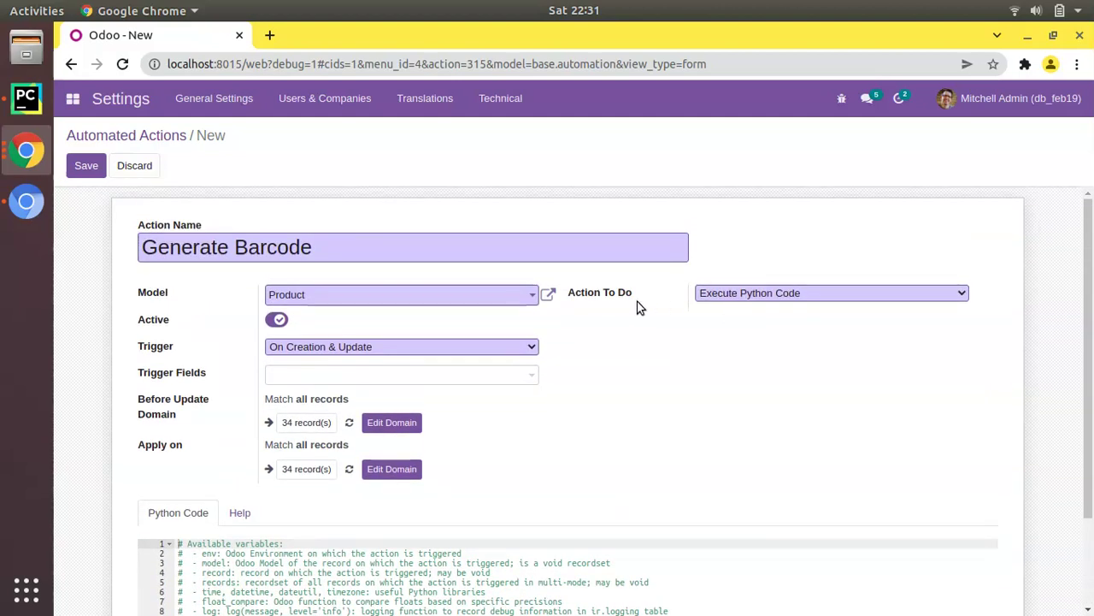
Delete the default comment lines from the action's Python code and place the cursor on the last empty line.
scroll(410, 378, down, 2)
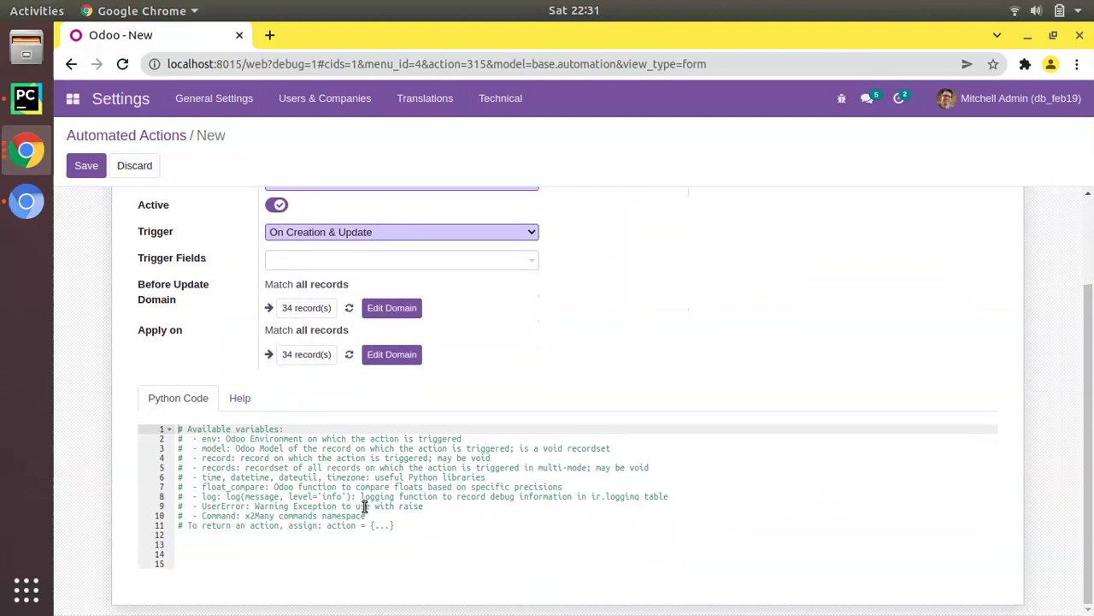
click(420, 537)
drag(420, 536, 168, 429)
key(BackSpace)
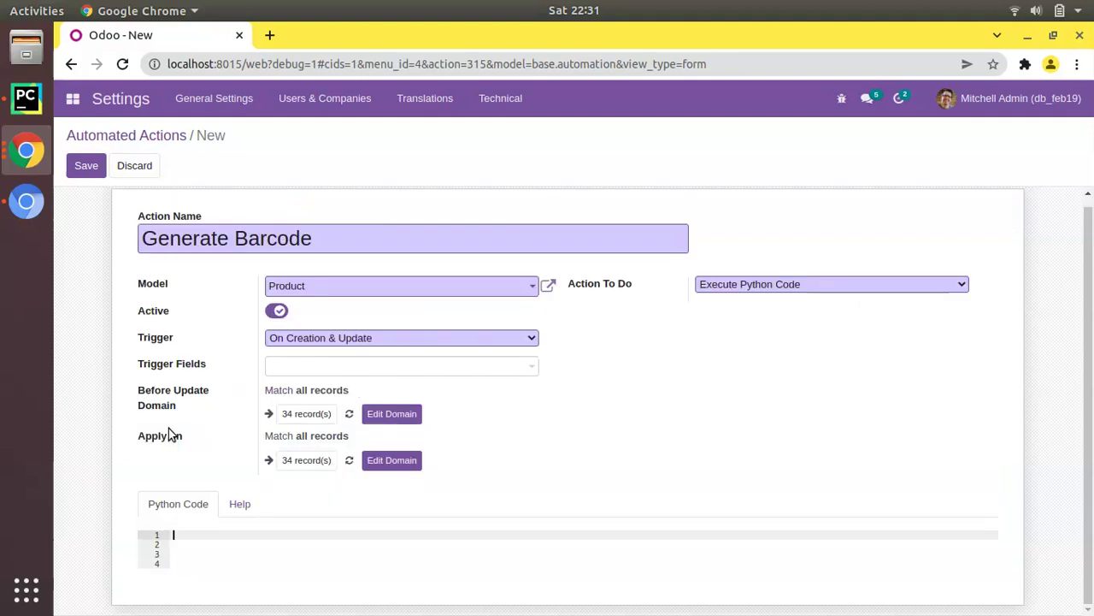
click(184, 565)
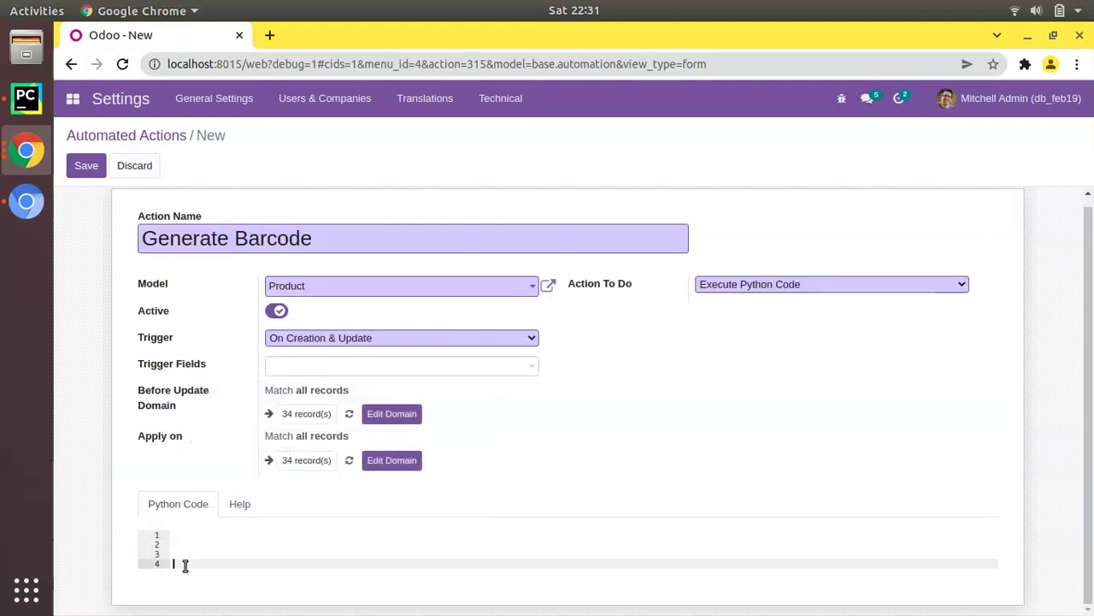
Write the loop for record in records: with the nested condition if not record['barcode']: in the action's Python code.
scroll(213, 470, up, 1)
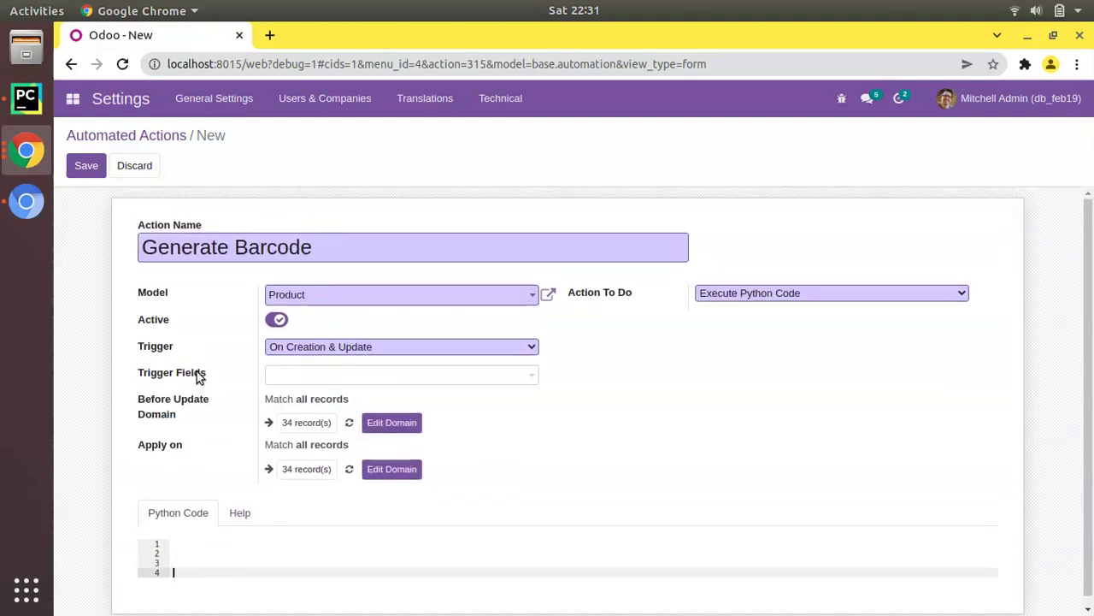
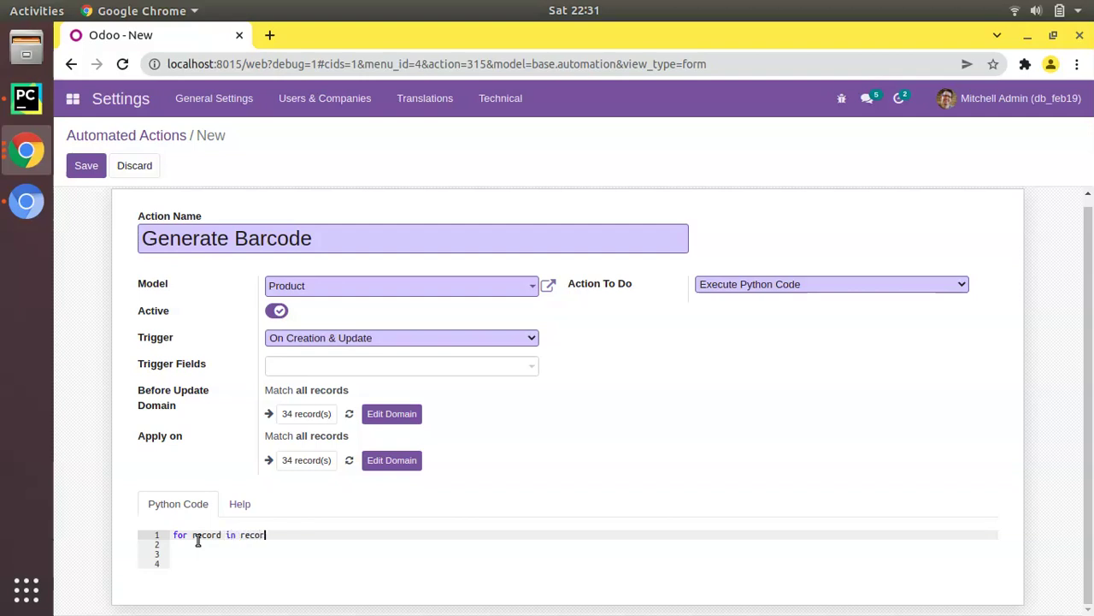
text(ds:)
key(Return)
text(if not rec)
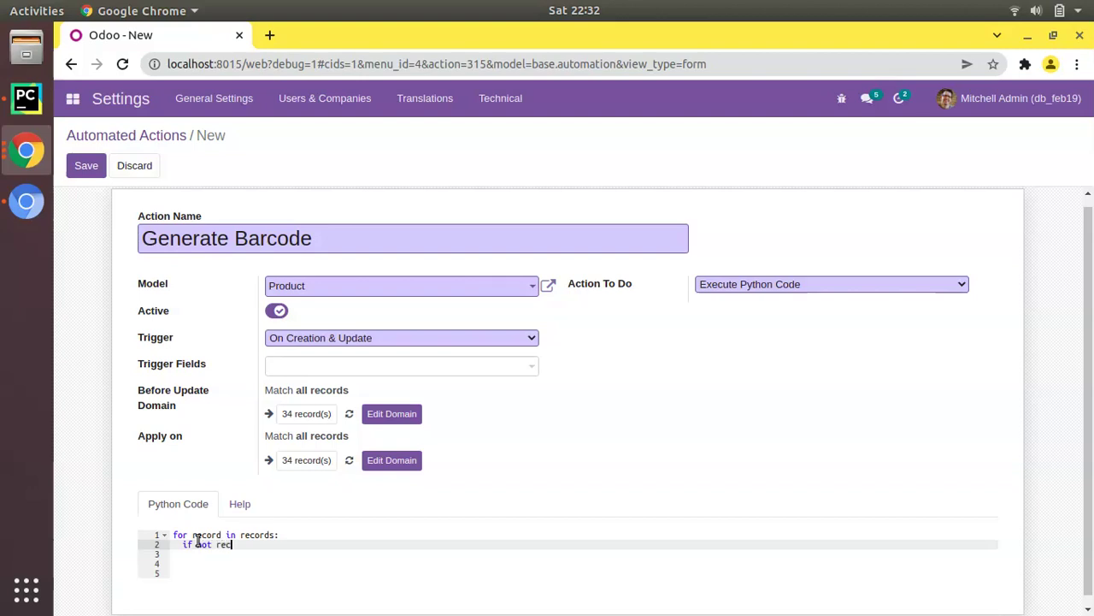
text(ord['barcode']:)
key(Return)
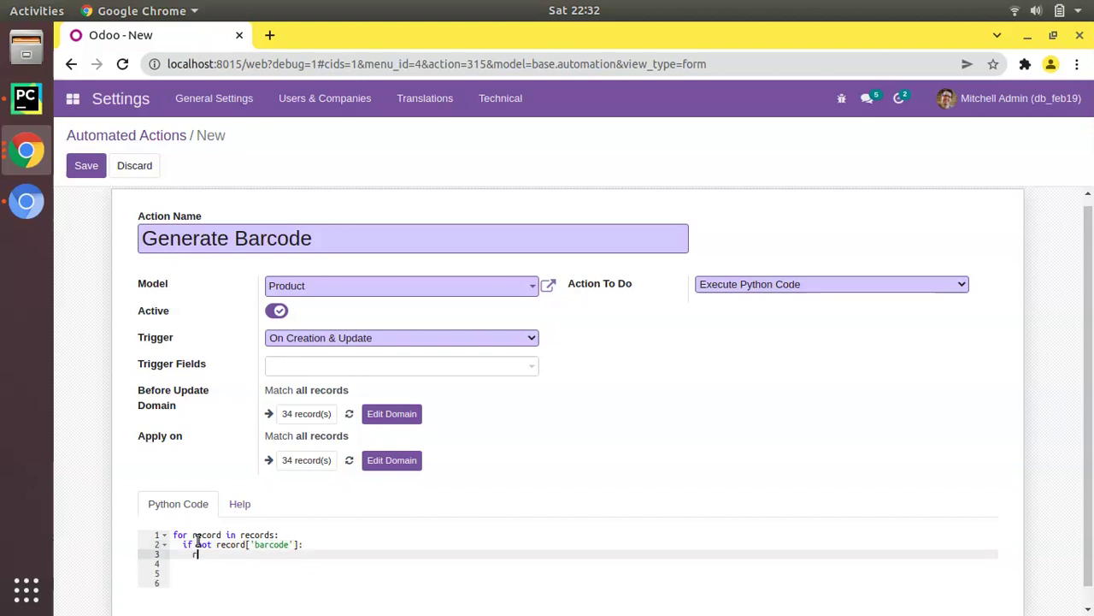
Inside the condition, add record['barcode'] = env['ir.sequence'].next_by_code('product.barcode') and save the automated action.
text(record['barcode'] = env['ir.sequence'].next_by_code(')
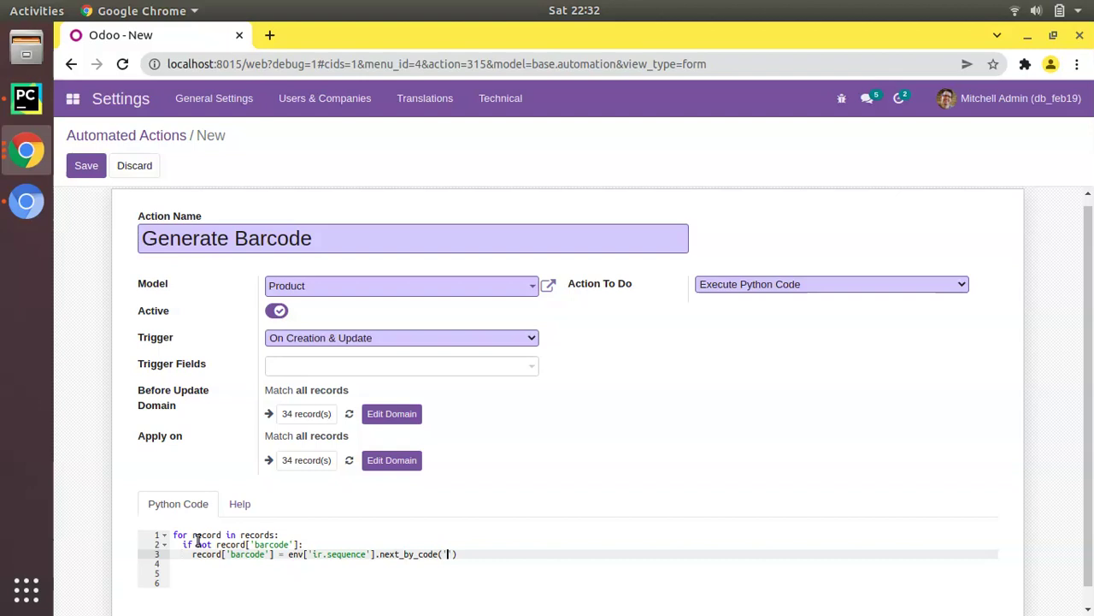
text(product.barcode)
click(85, 165)
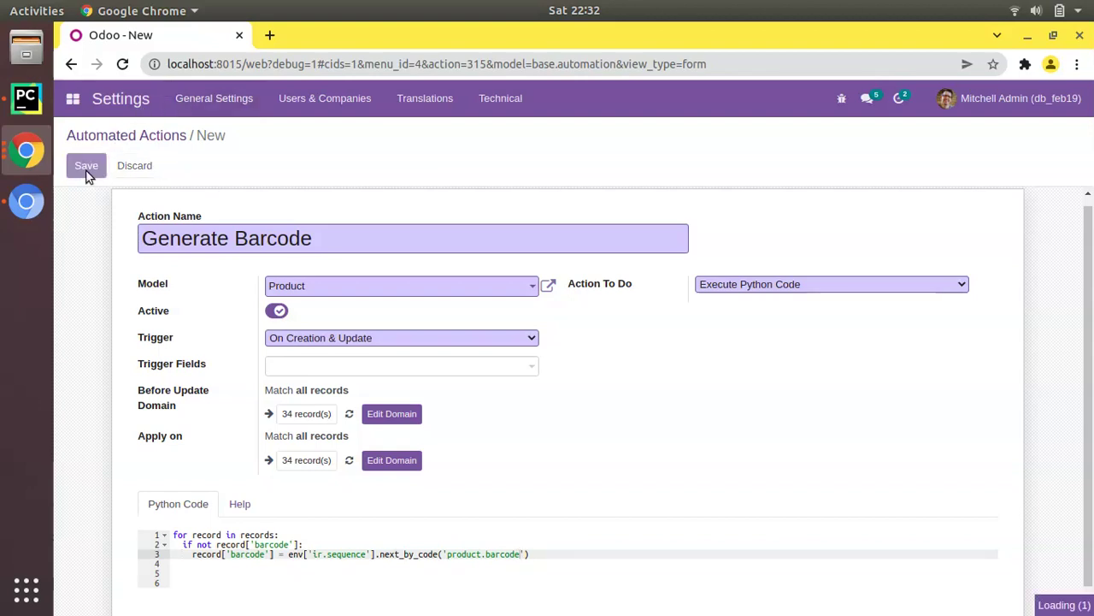
click(83, 165)
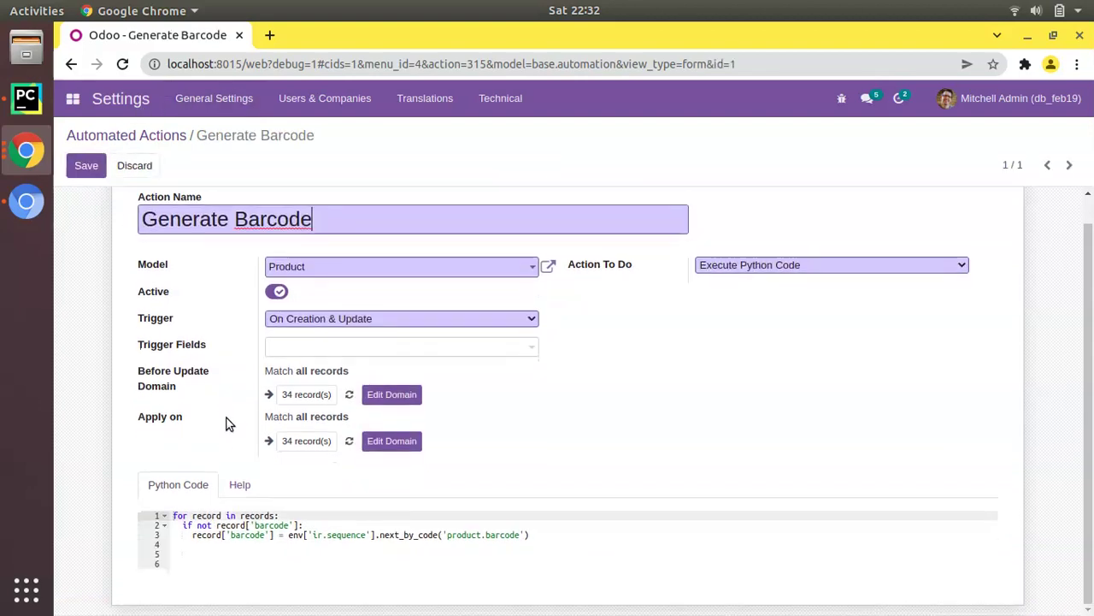
click(90, 167)
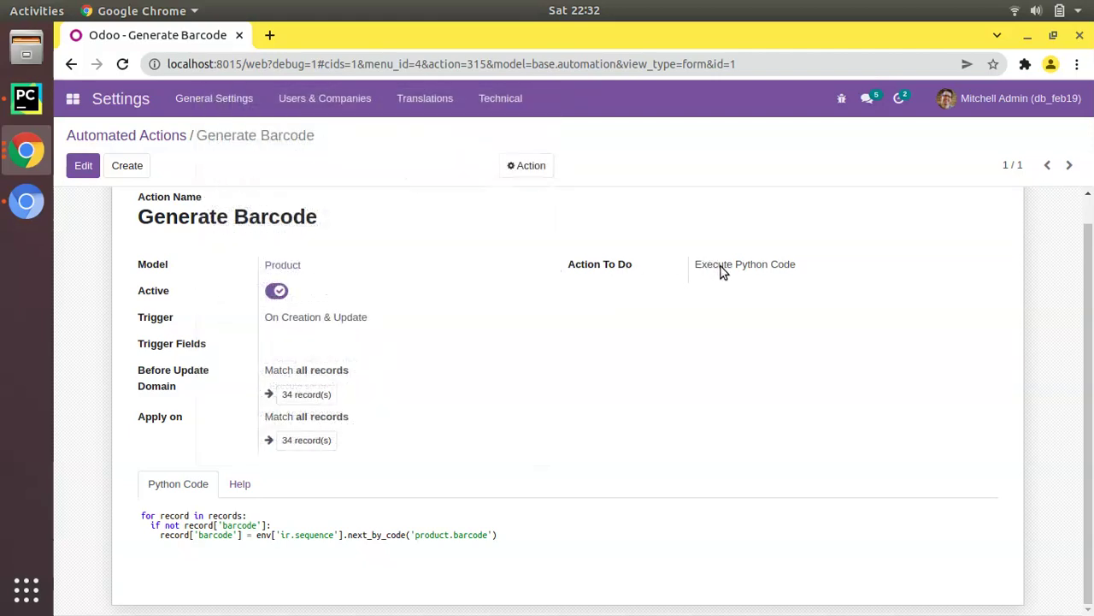
Reopen Generate Barcode for editing and review its Python code, including the records variable in the loop.
click(83, 165)
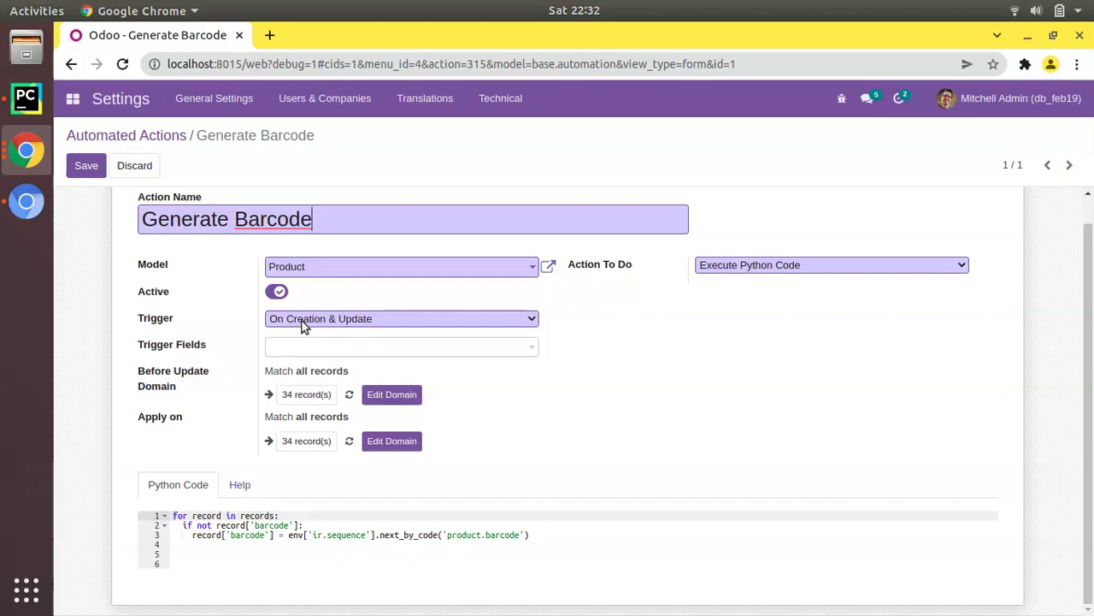
drag(534, 537, 161, 516)
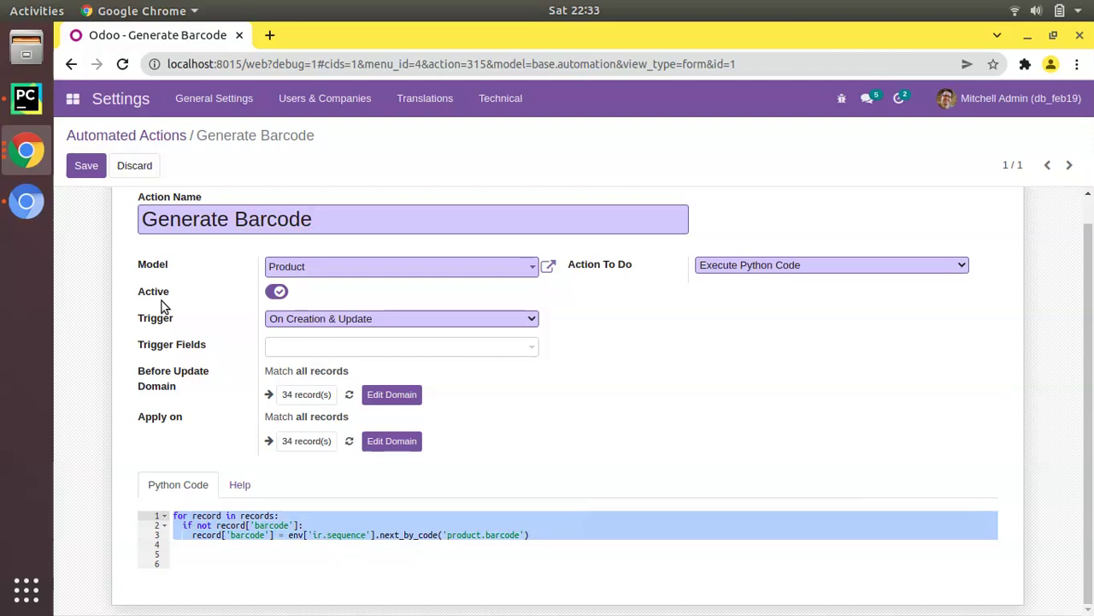
click(86, 171)
click(83, 166)
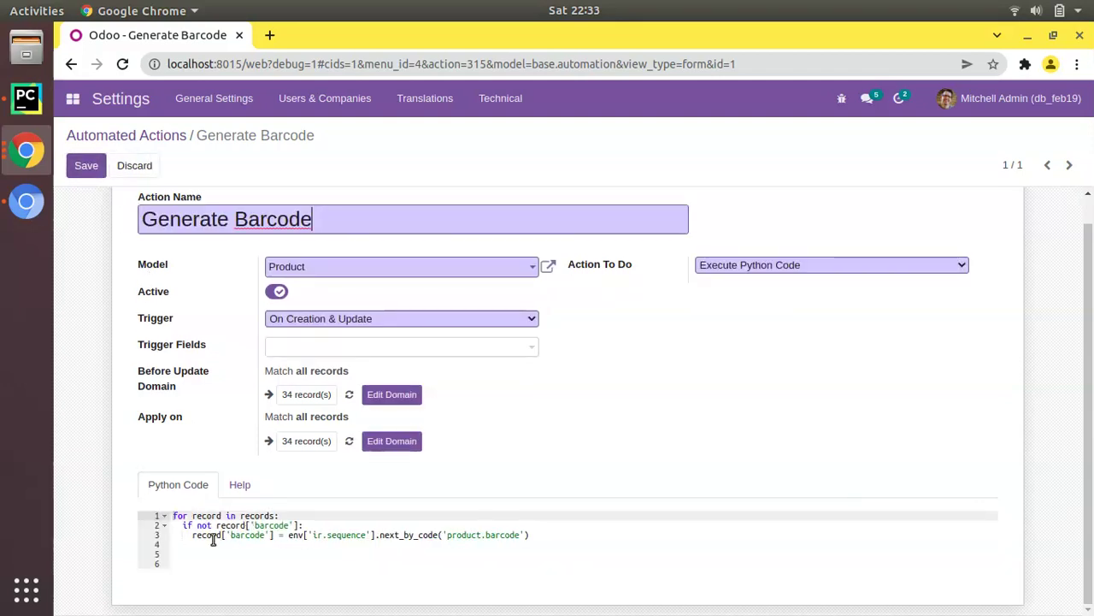
click(532, 534)
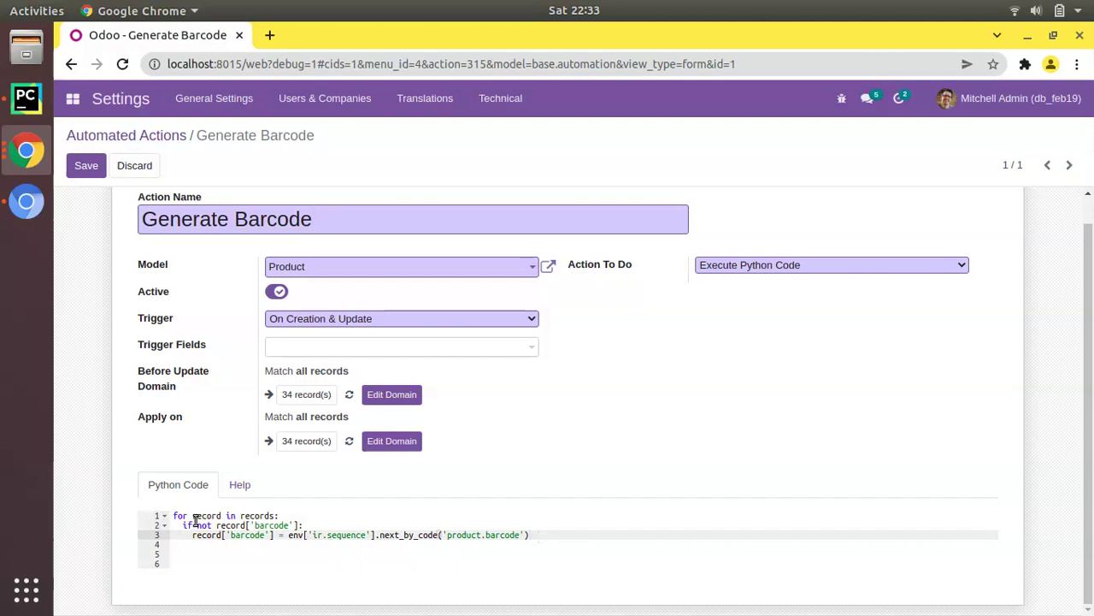
double_click(257, 518)
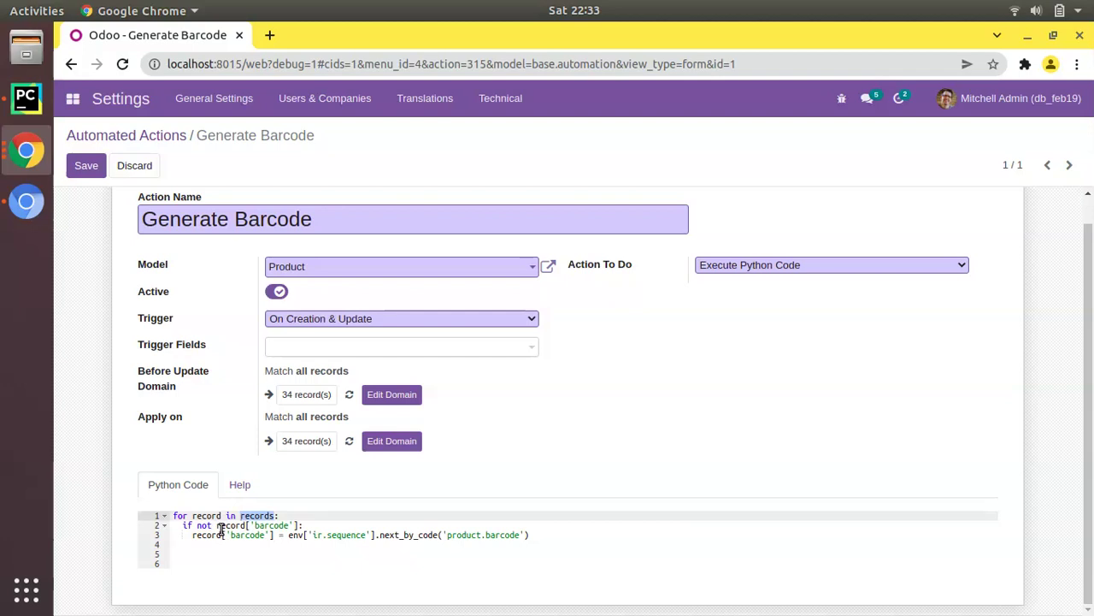
Duplicate the browser tab and open the Sales app's Product Variants list in the copy.
right_click(193, 36)
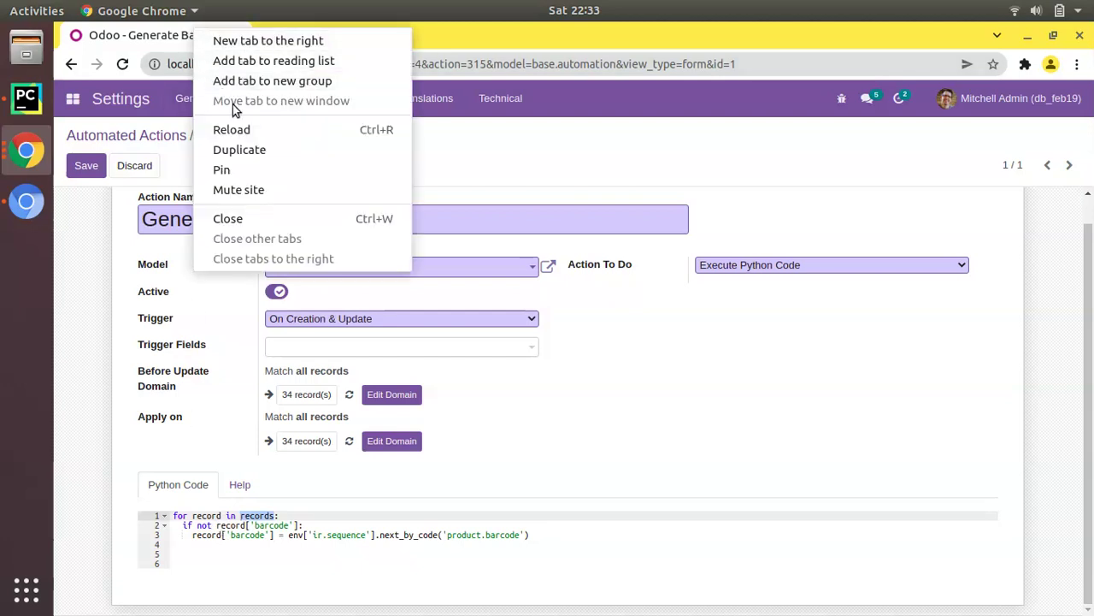
click(249, 150)
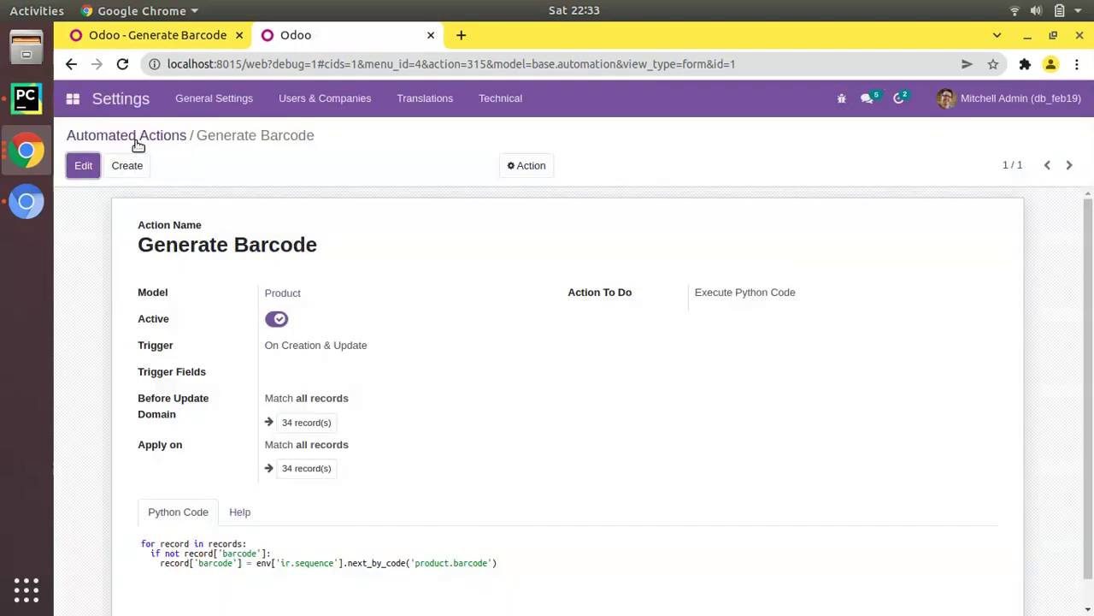
click(73, 98)
click(141, 161)
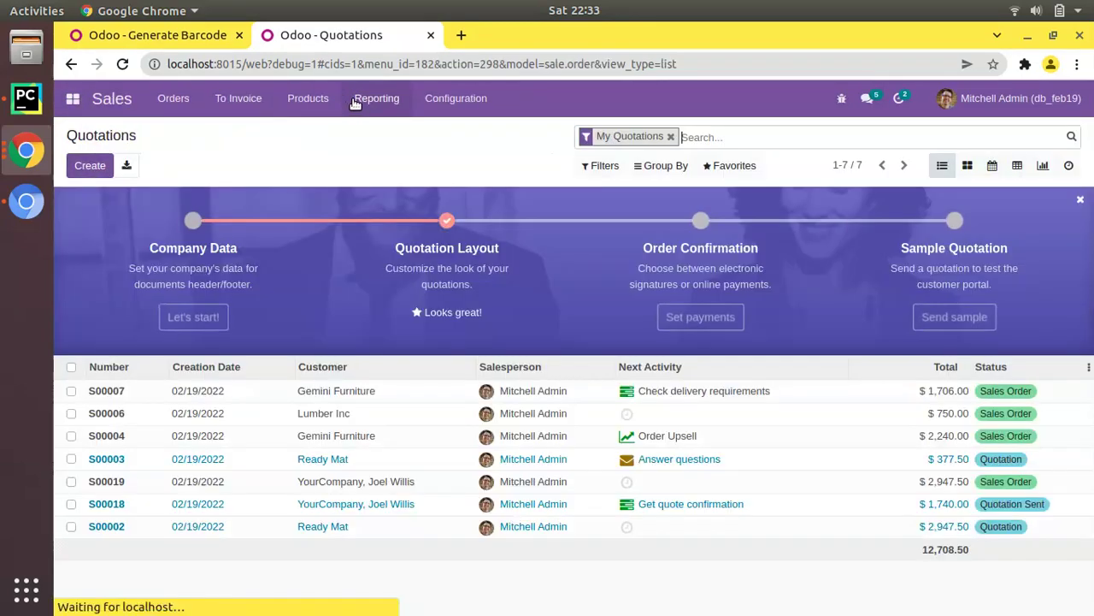
click(376, 98)
mouse_move(318, 111)
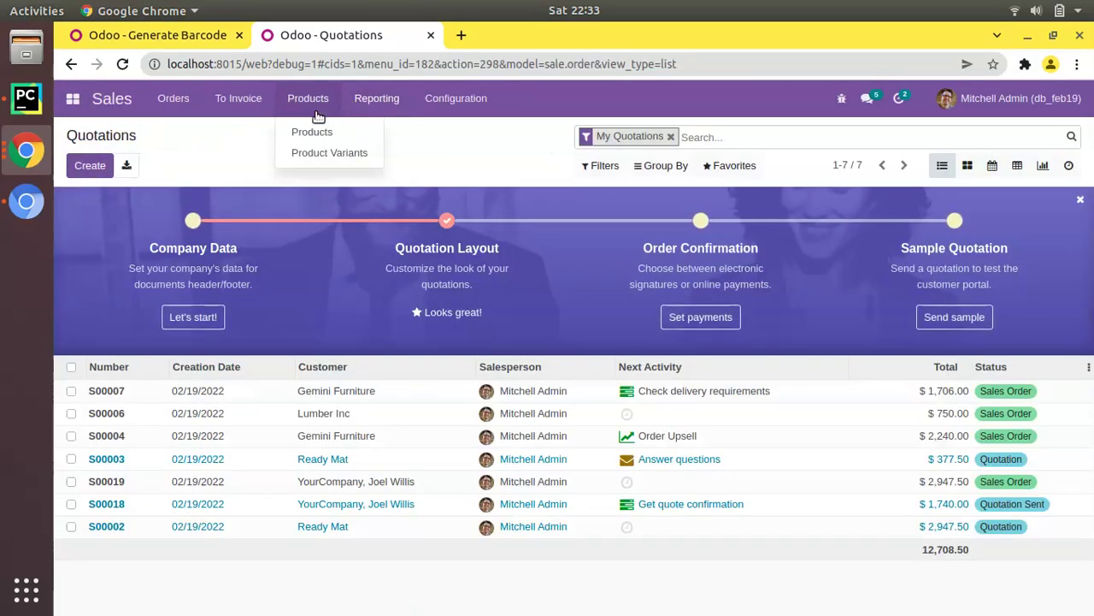
click(331, 152)
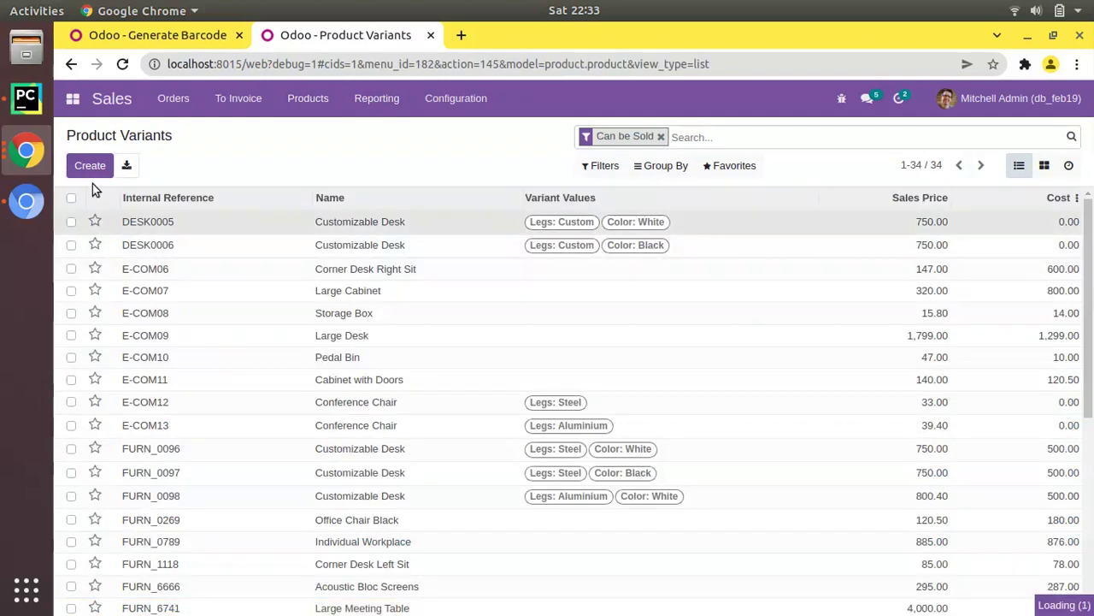
Open the Customizable Desk variant DESK0005 for editing and check the technical details of its Barcode field.
click(147, 222)
click(647, 451)
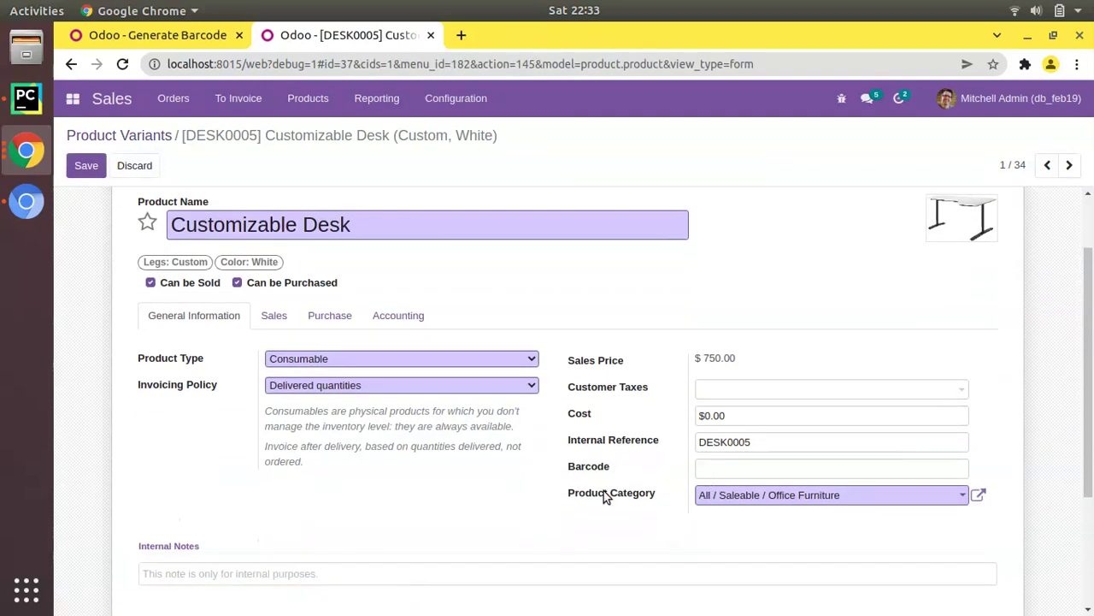
mouse_move(570, 470)
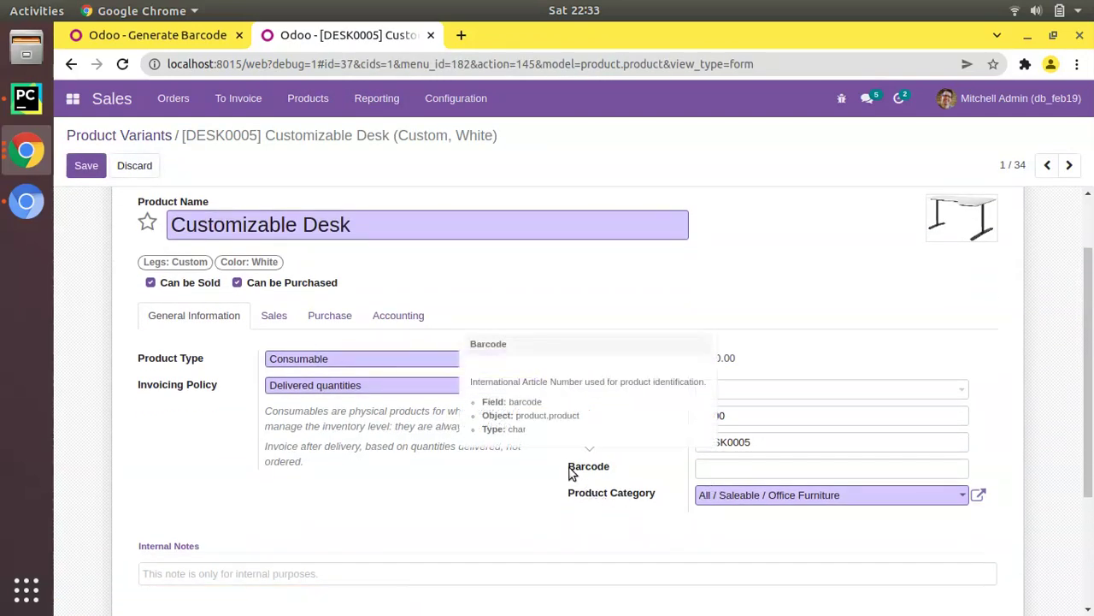
Return to the Generate Barcode action and review the condition, the barcode assignment and the product.barcode sequence code.
click(189, 35)
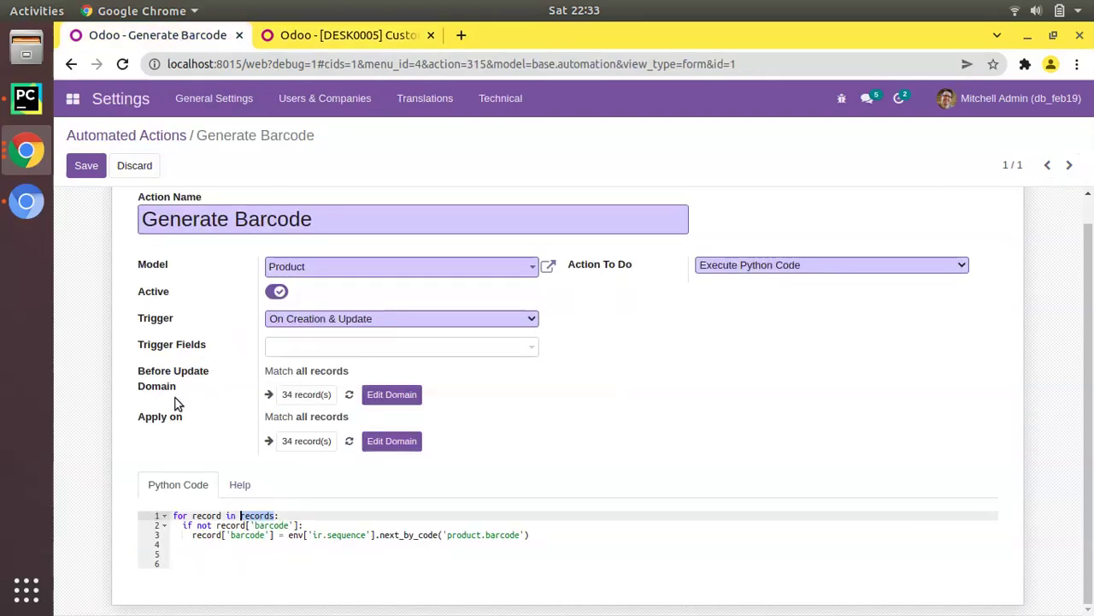
drag(182, 525, 316, 523)
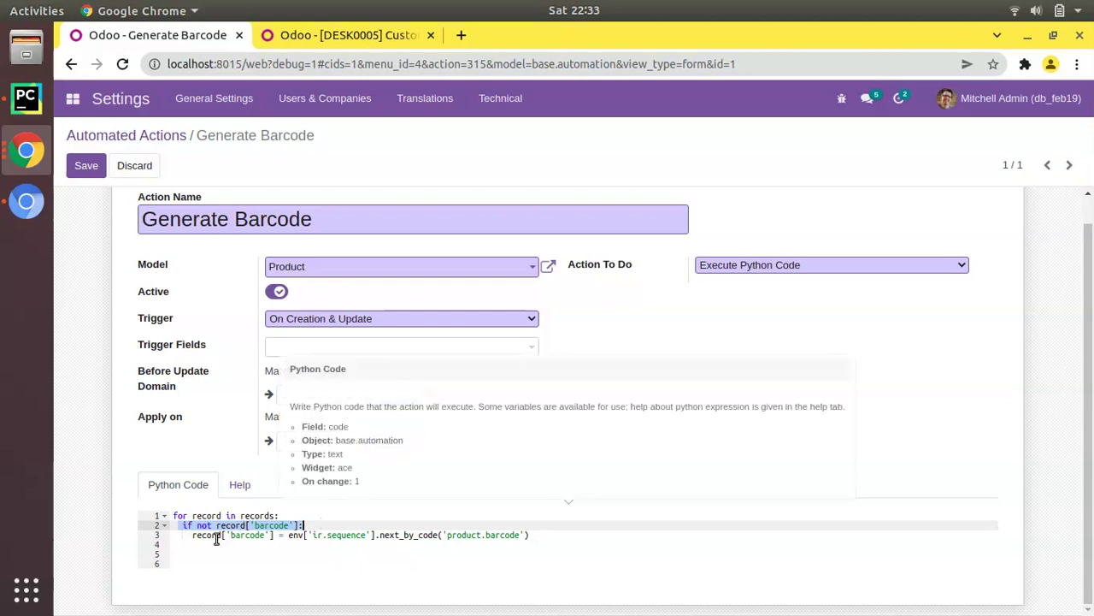
drag(190, 541, 292, 536)
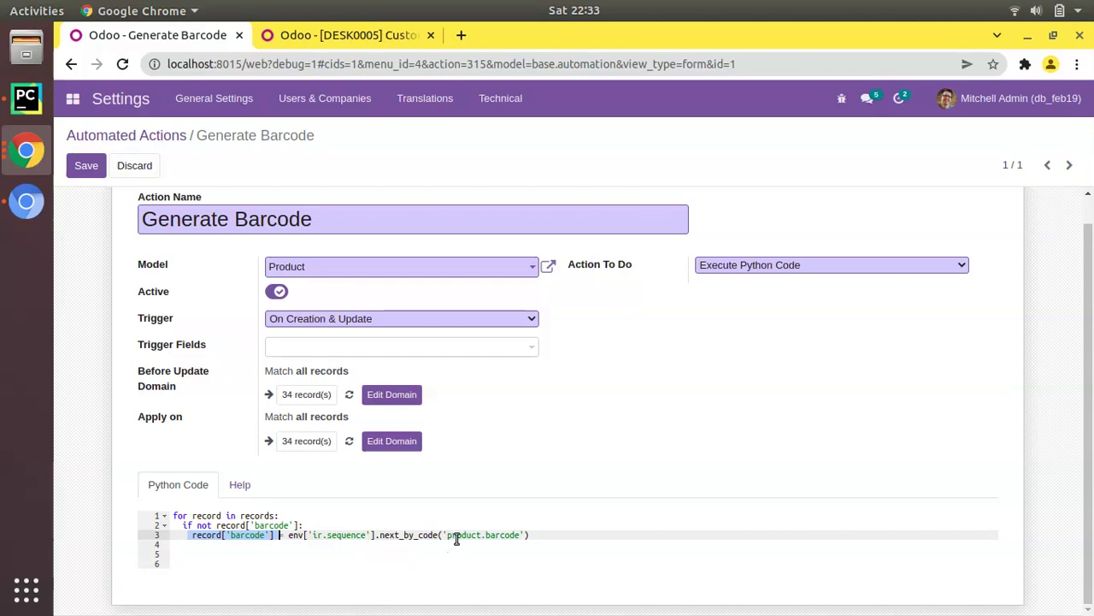
drag(290, 543, 318, 536)
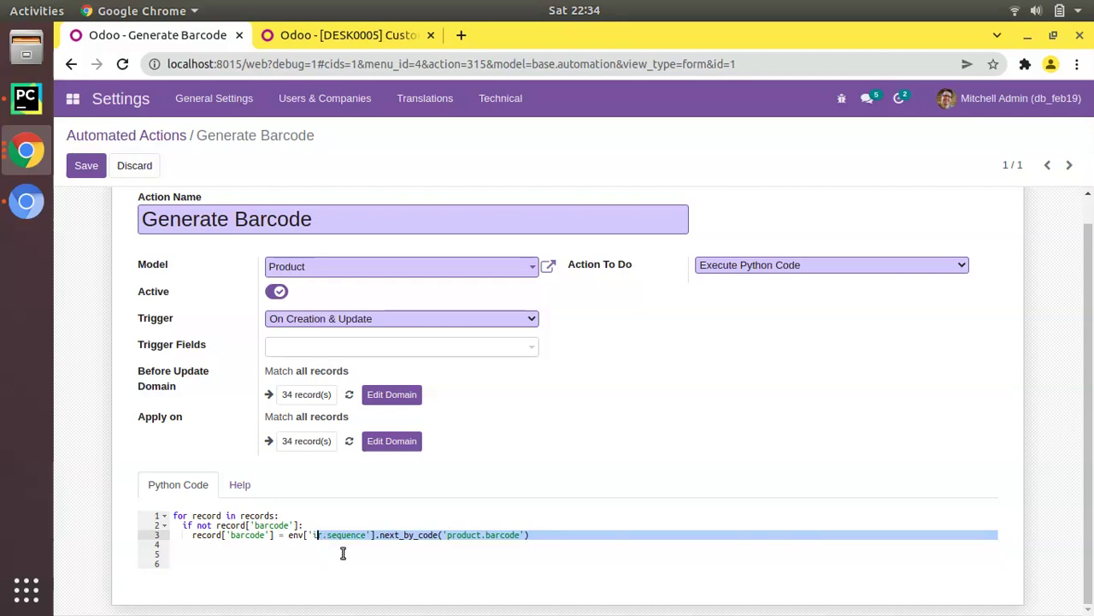
click(394, 564)
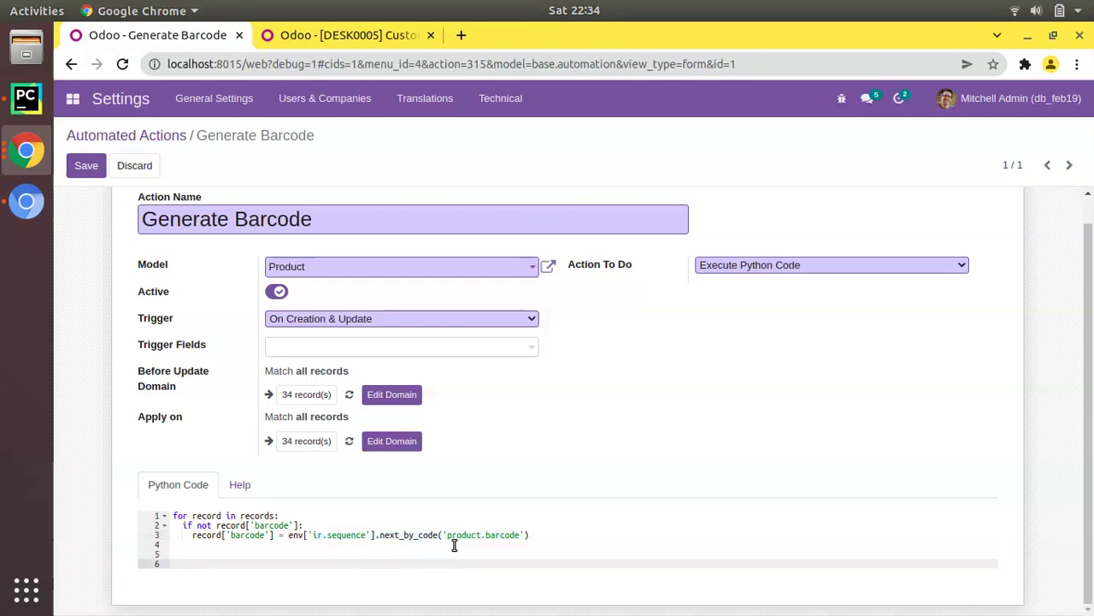
drag(446, 536, 520, 535)
Save the Customizable Desk variant and open the Sequences list in the technical settings.
click(299, 34)
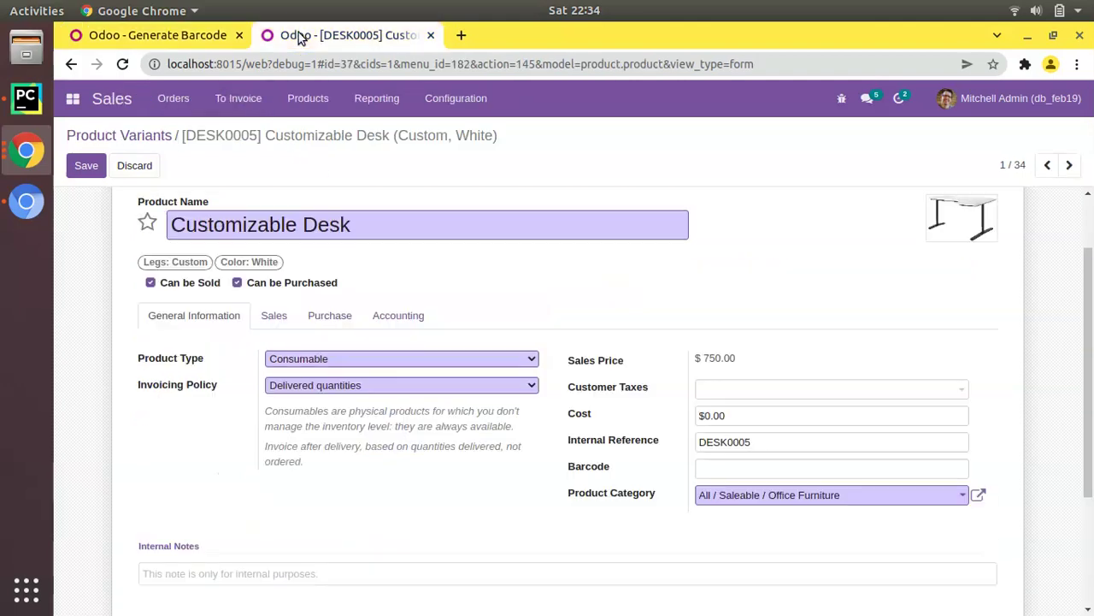
click(98, 167)
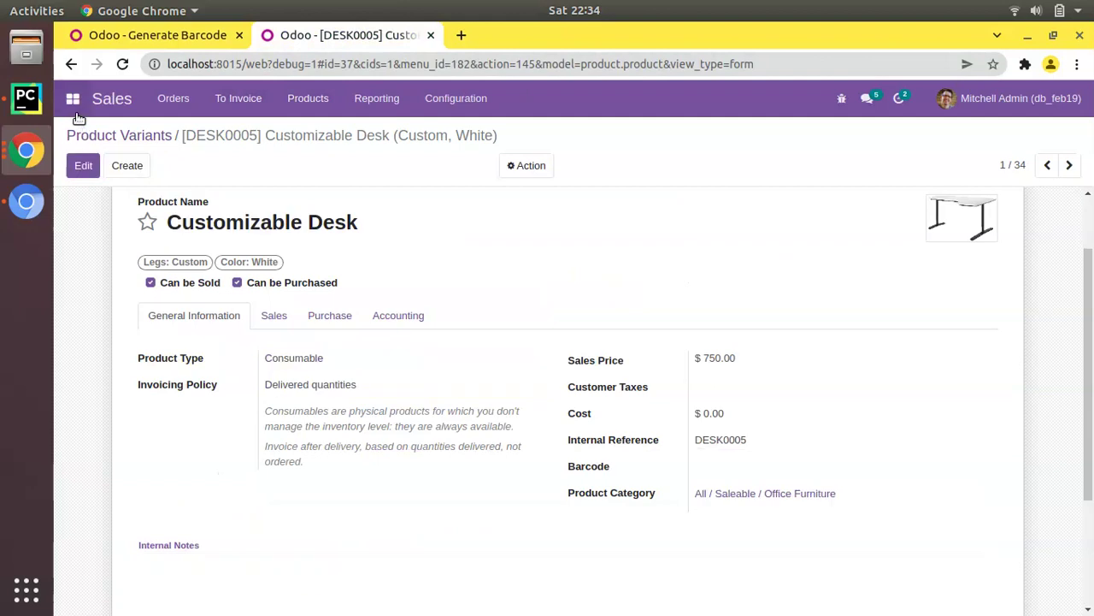
click(77, 107)
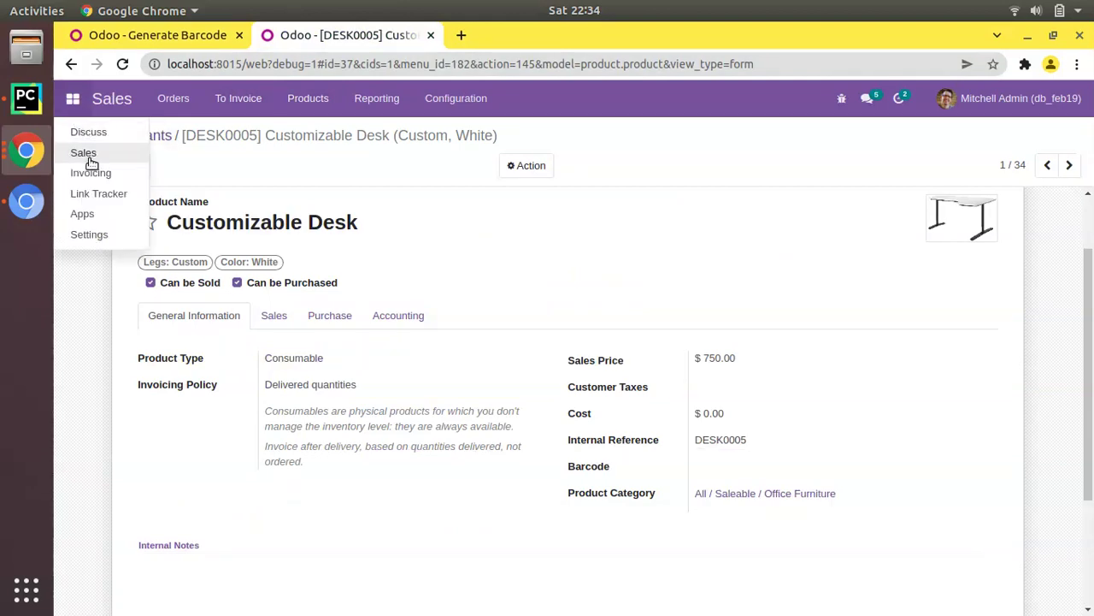
click(101, 232)
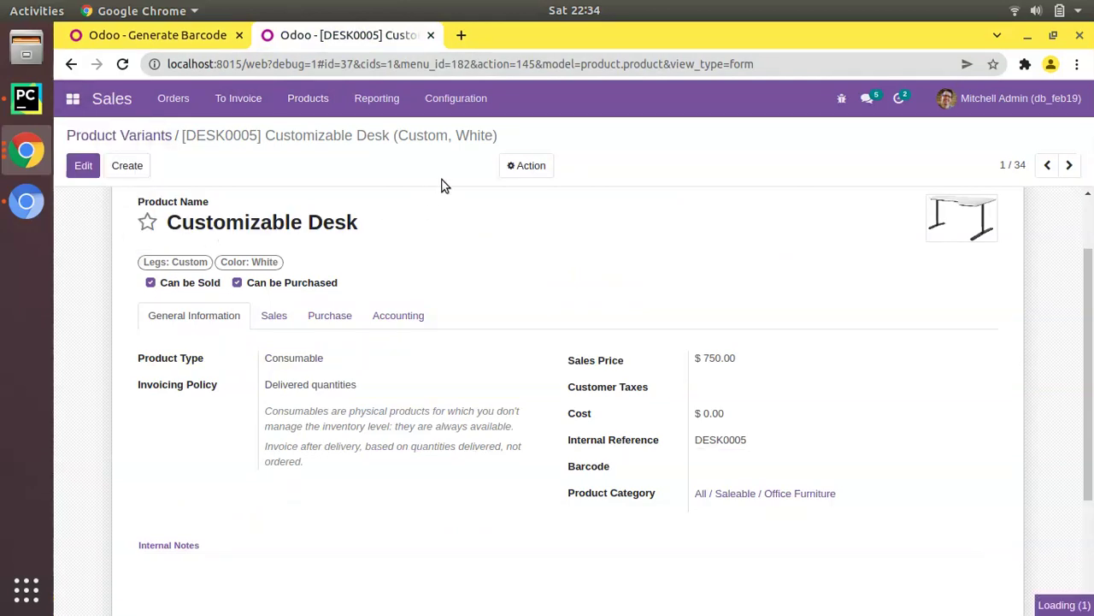
click(527, 106)
scroll(532, 282, down, 15)
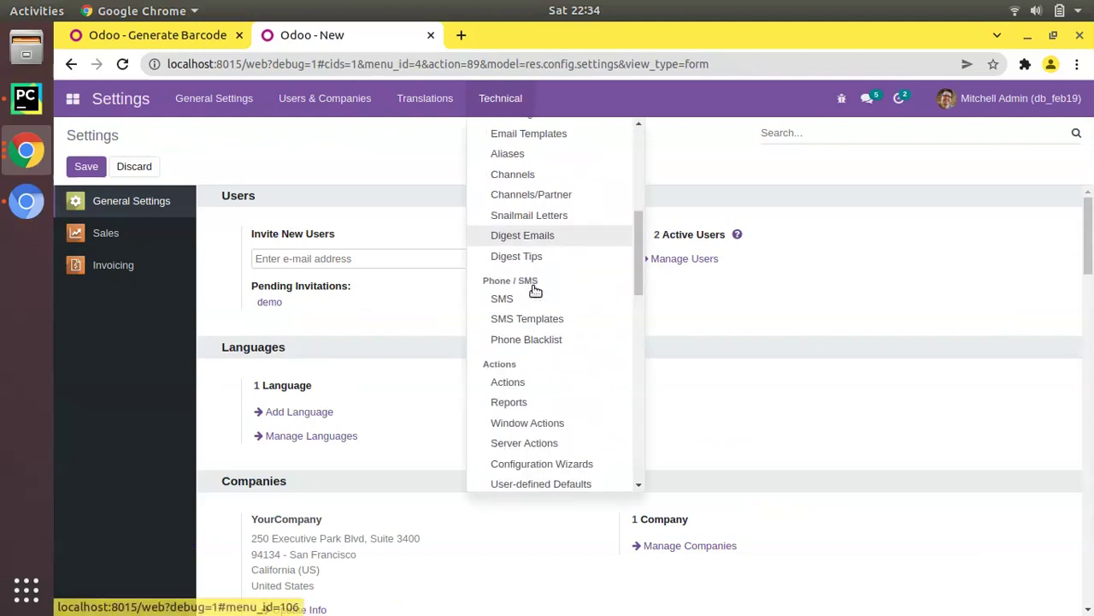
scroll(535, 291, down, 5)
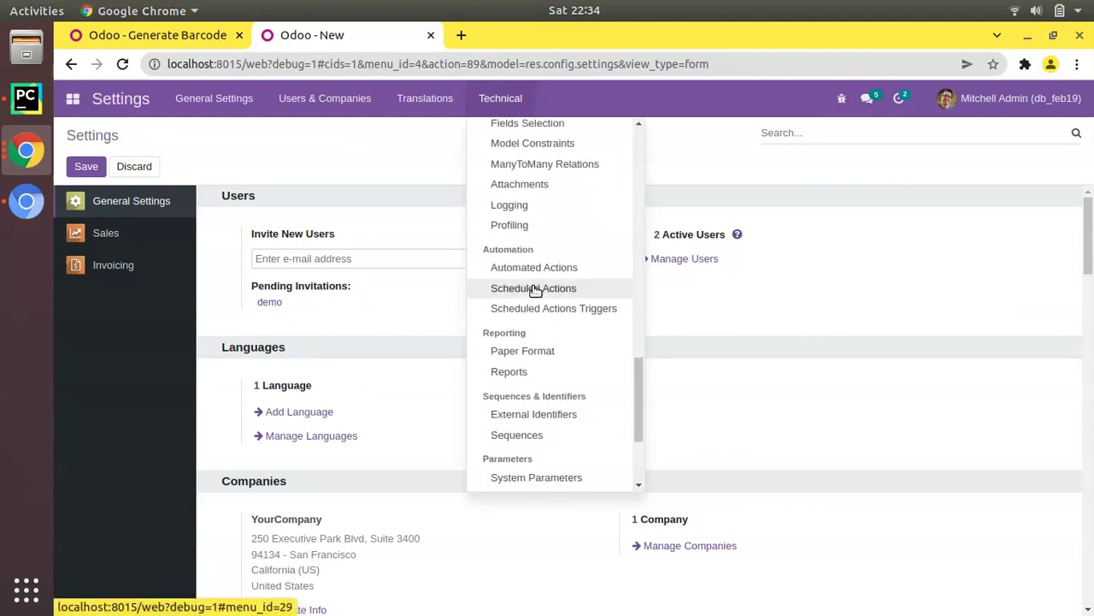
click(546, 436)
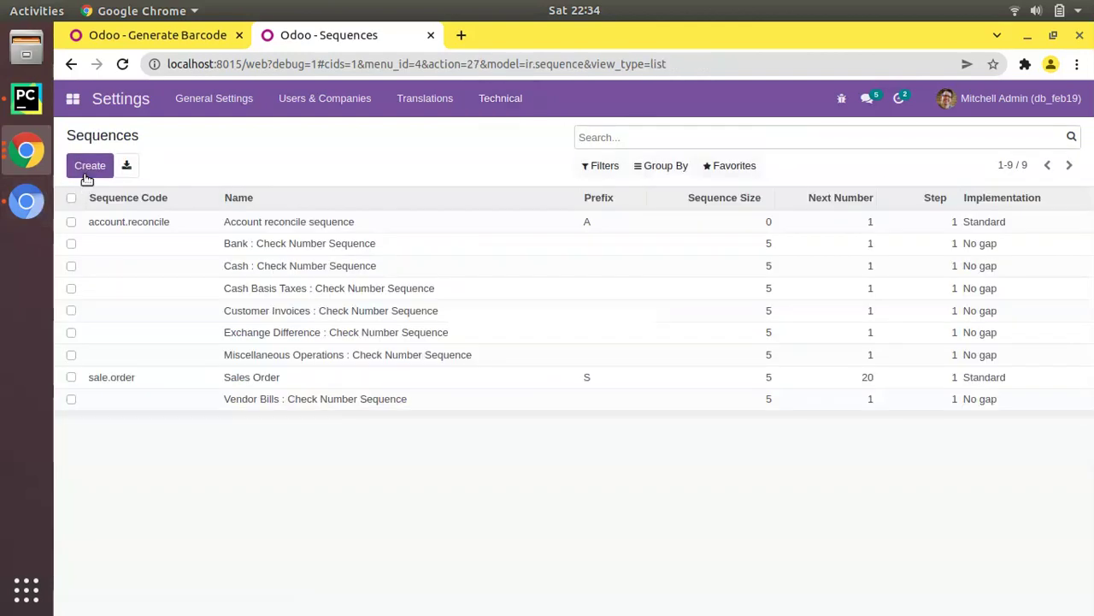
Create a new sequence named Product Barcode Sequence with the Standard implementation.
click(90, 167)
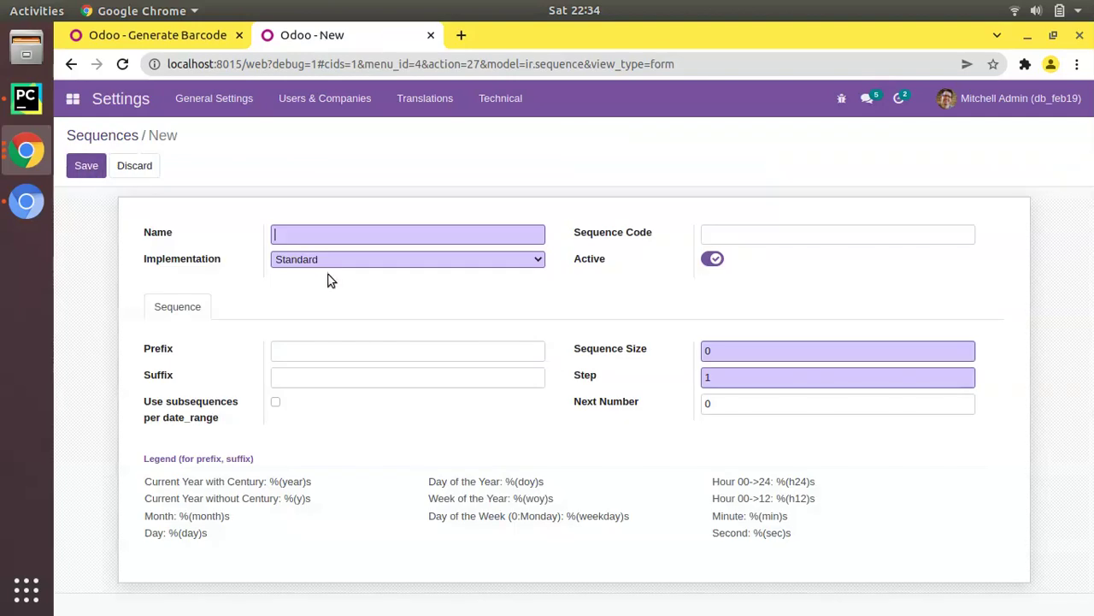
text(Product Barcode Sequence)
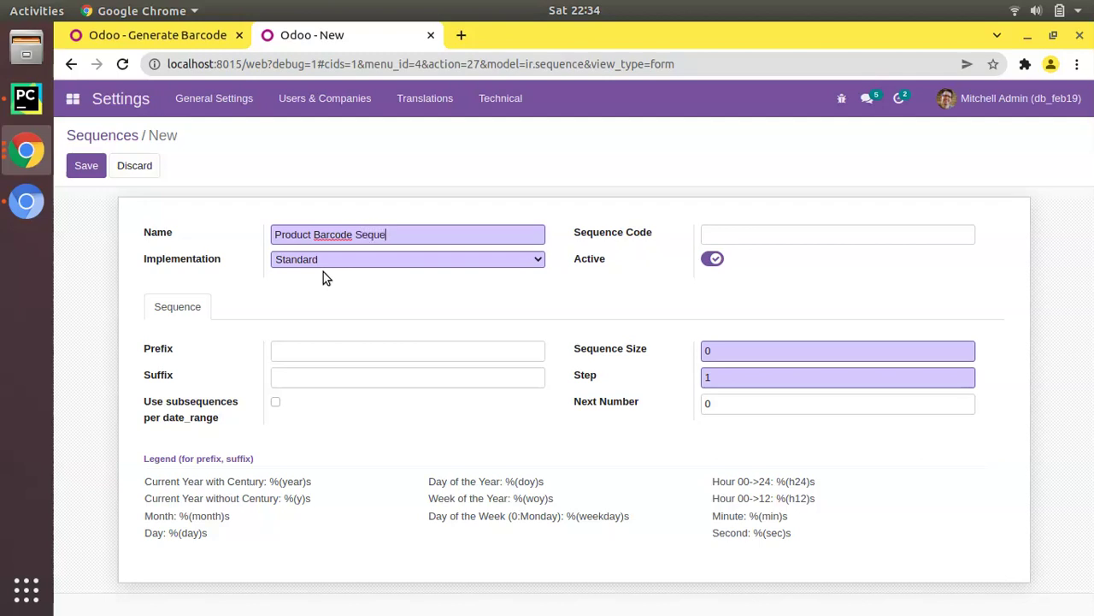
click(327, 259)
click(326, 277)
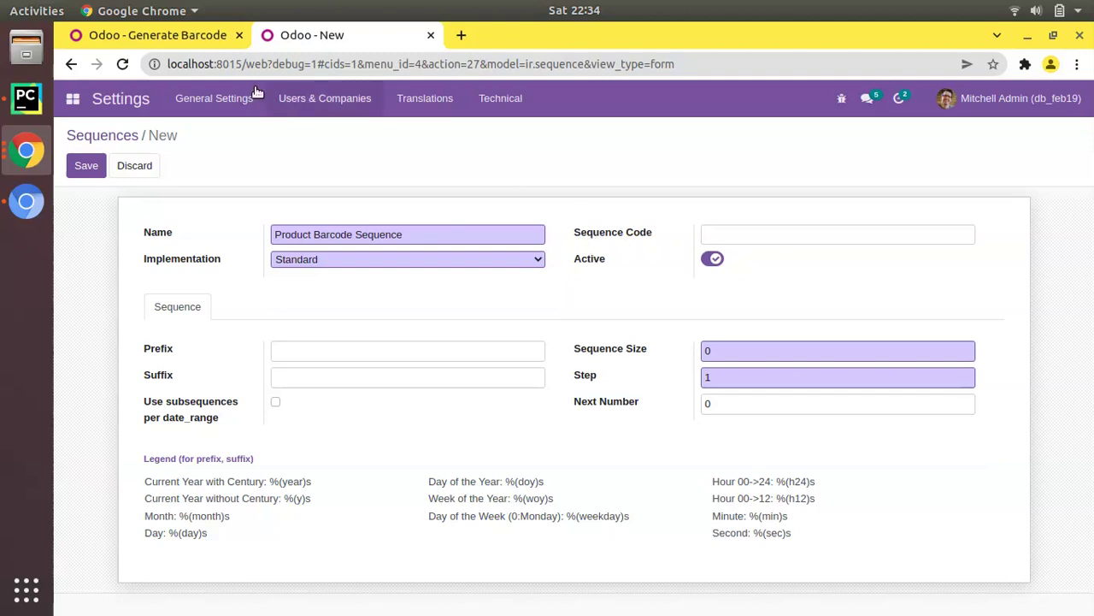
Copy the product.barcode code from the Generate Barcode action's Python code into the new sequence's Sequence Code field.
click(157, 35)
double_click(399, 535)
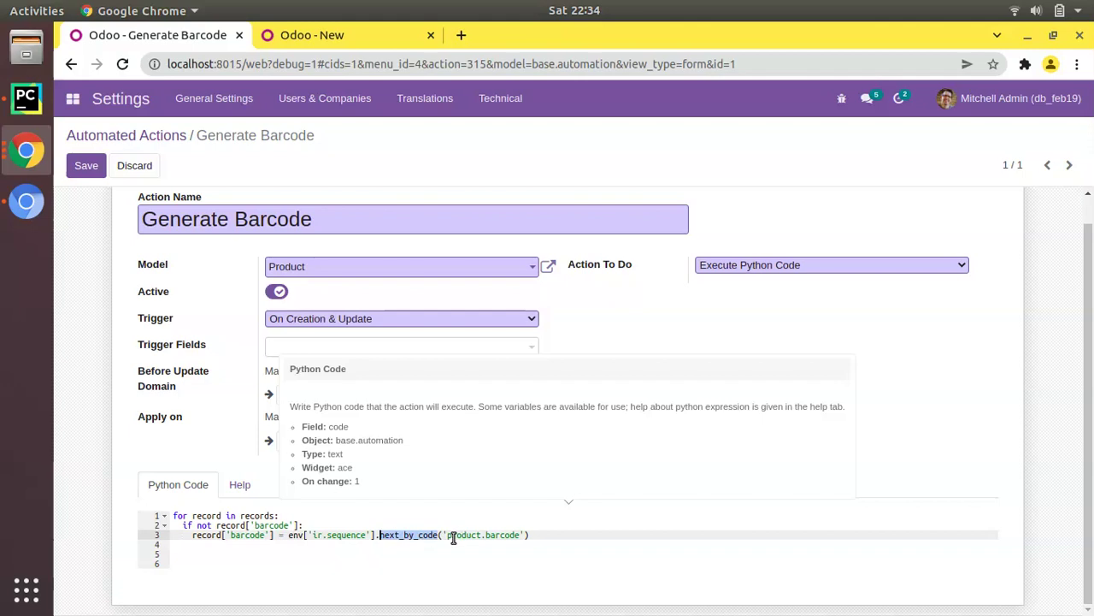
drag(446, 535, 518, 534)
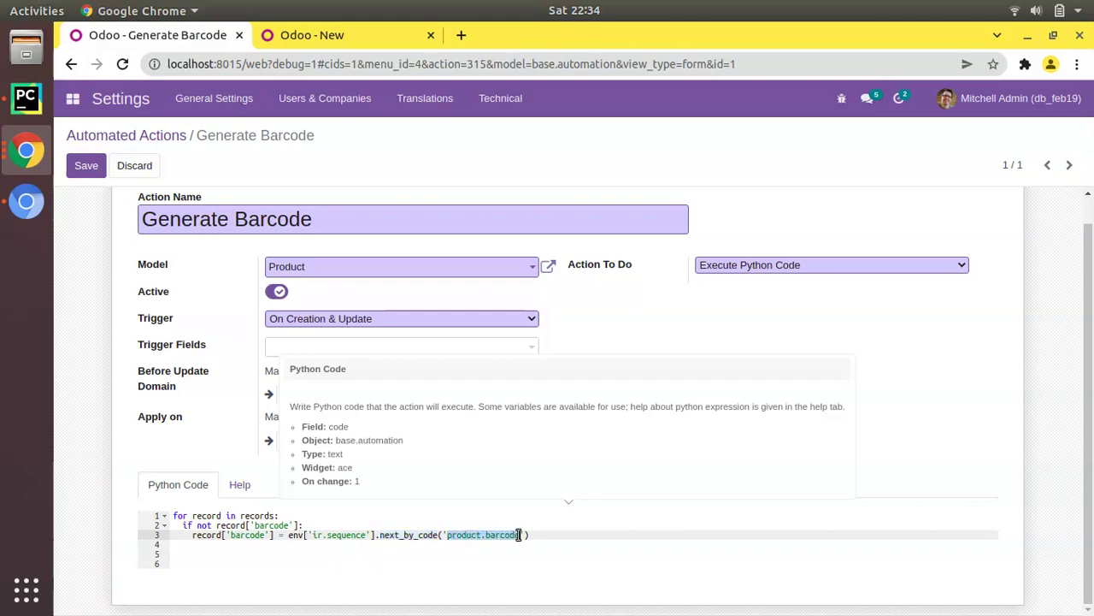
right_click(482, 540)
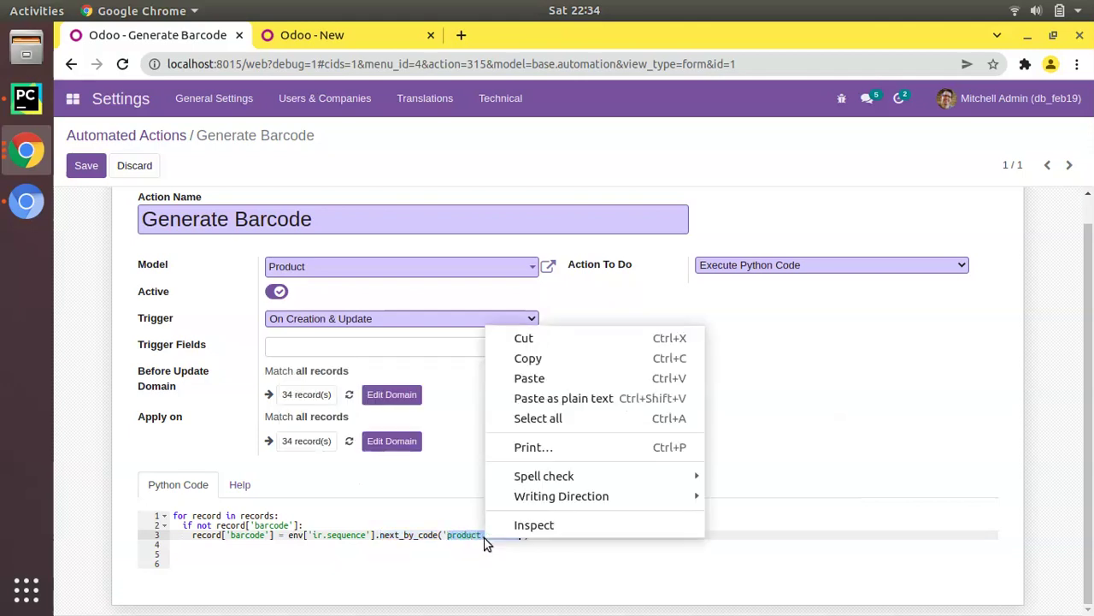
click(523, 368)
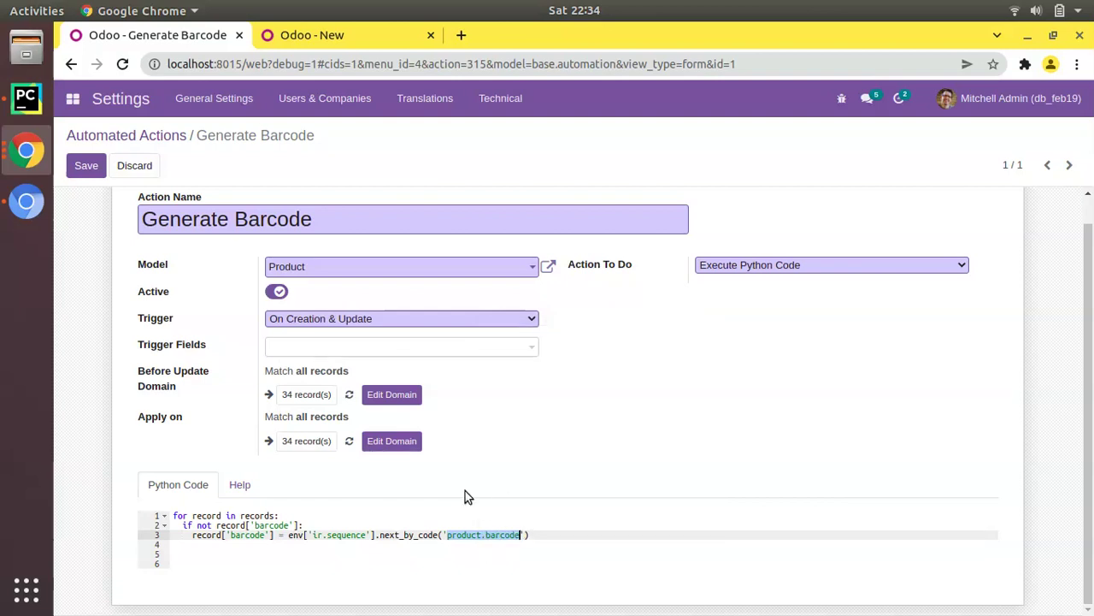
click(337, 38)
click(706, 233)
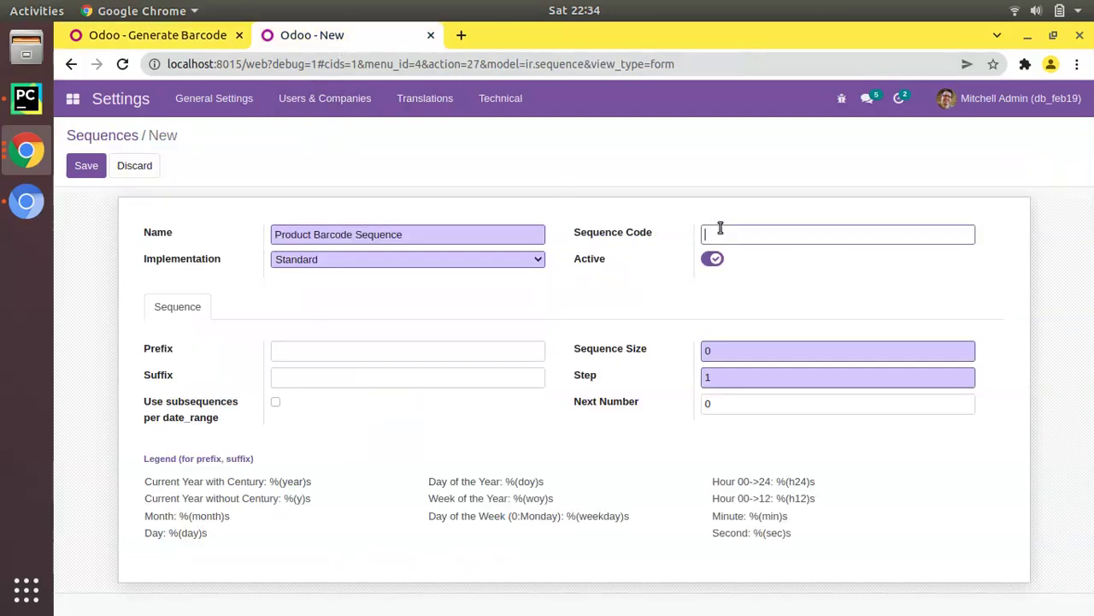
key(ctrl+v)
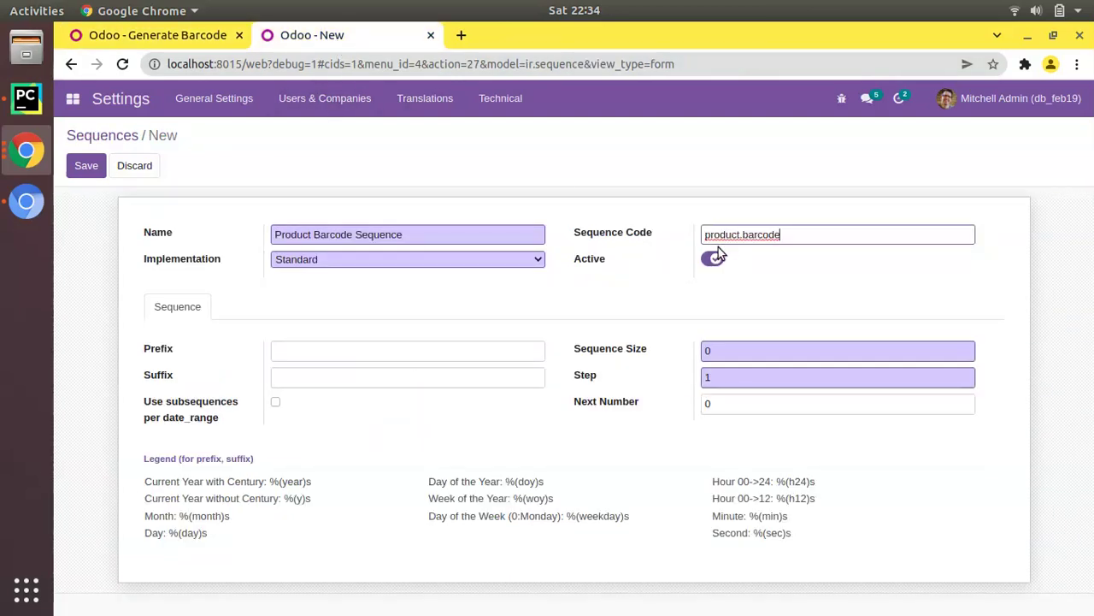
Set the sequence's prefix to PROD and its sequence size to 13, and save the Product Barcode Sequence.
click(312, 352)
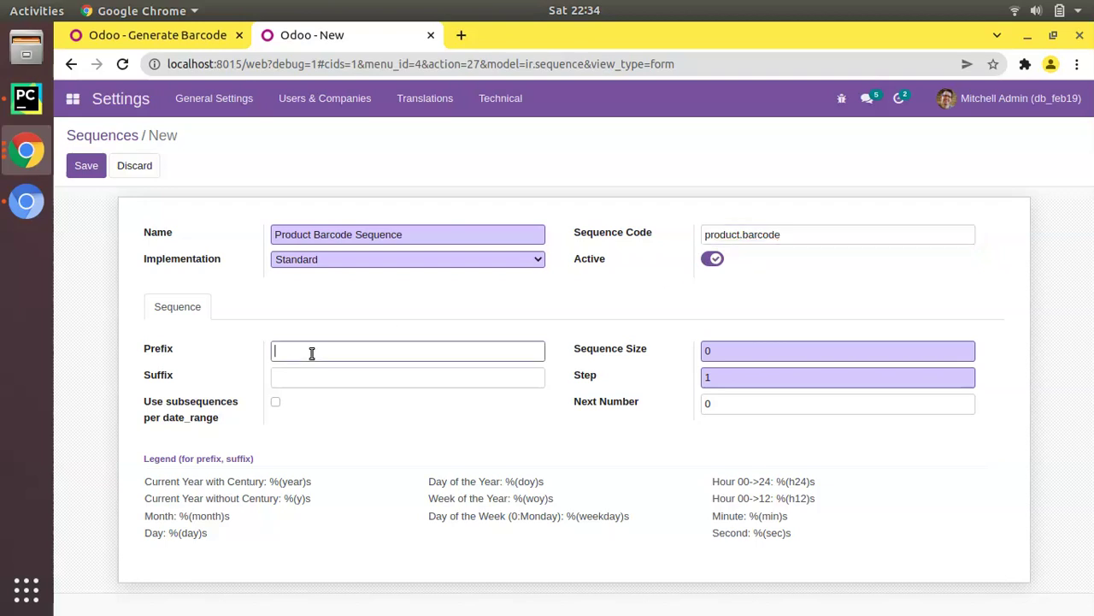
text(PROD)
double_click(739, 352)
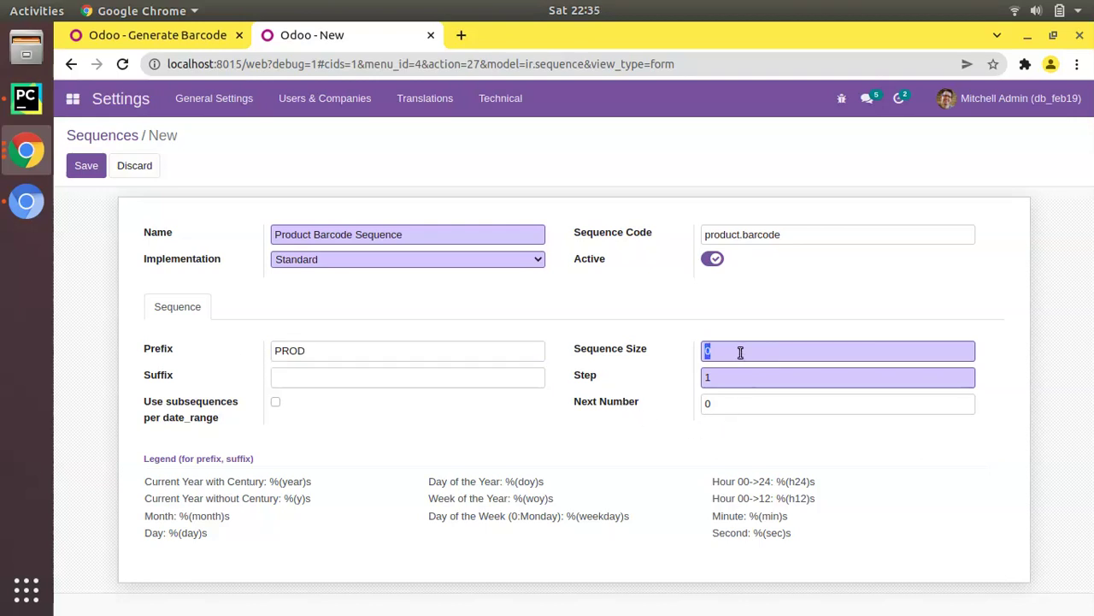
text(1)
click(75, 166)
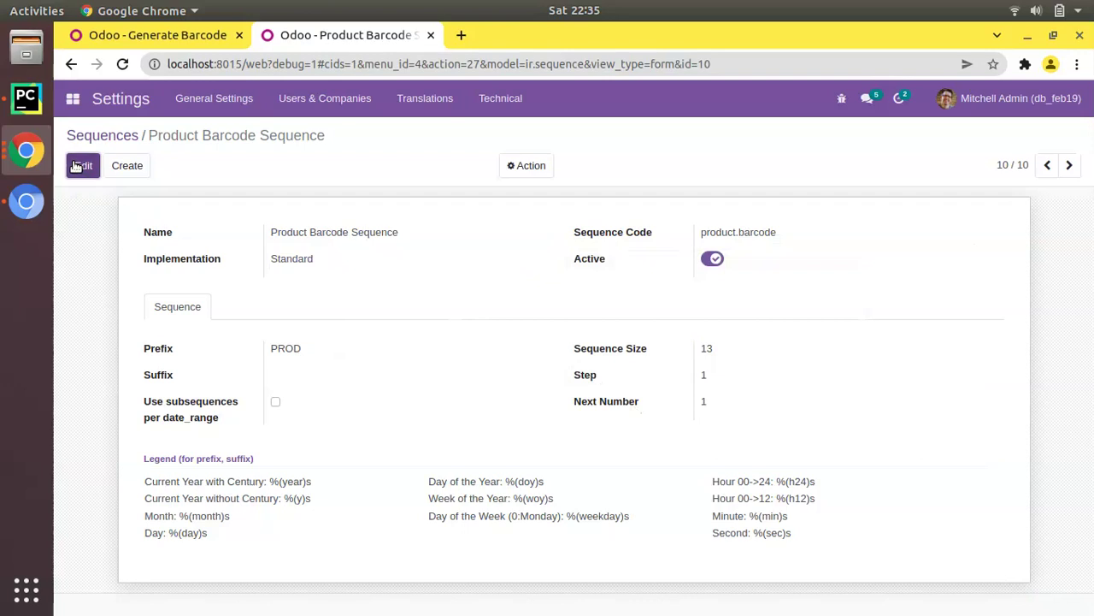
click(84, 165)
click(87, 170)
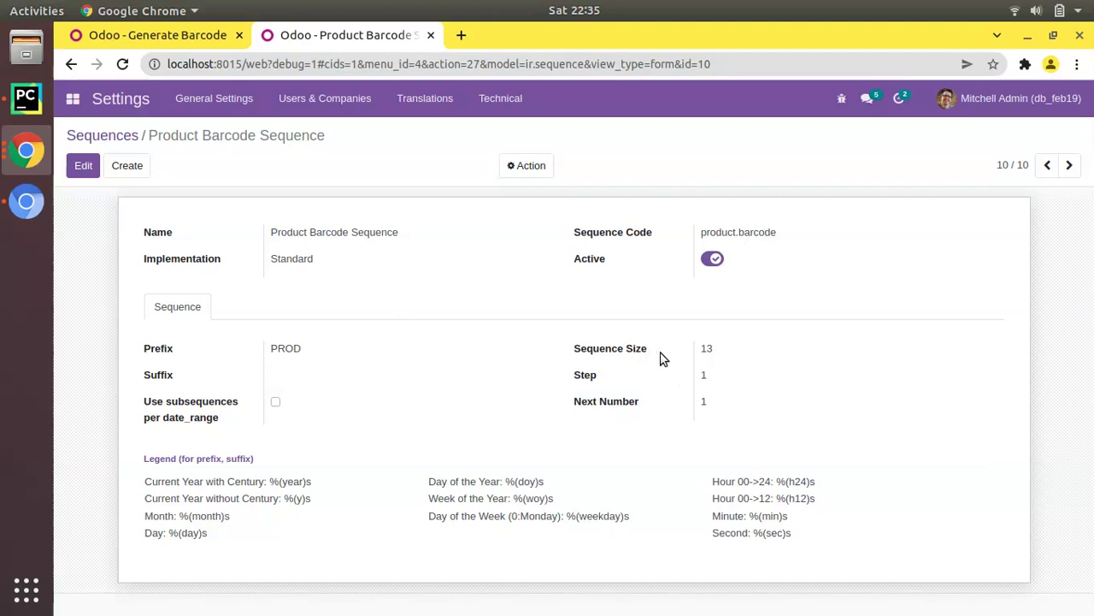
Compare the code in the Generate Barcode action with the sequence's code and save the action.
click(205, 35)
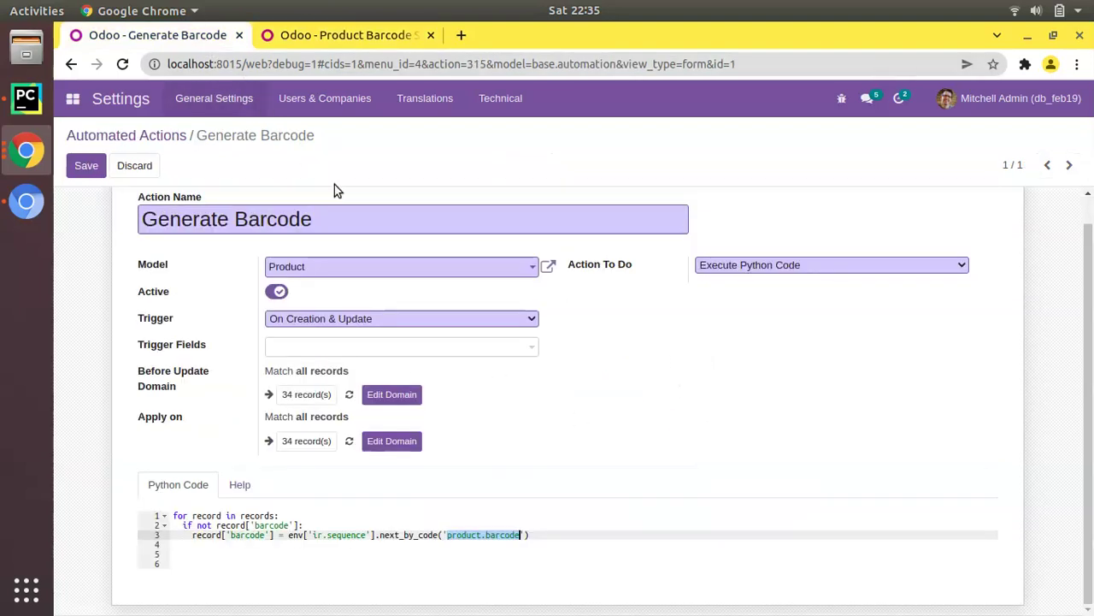
click(359, 35)
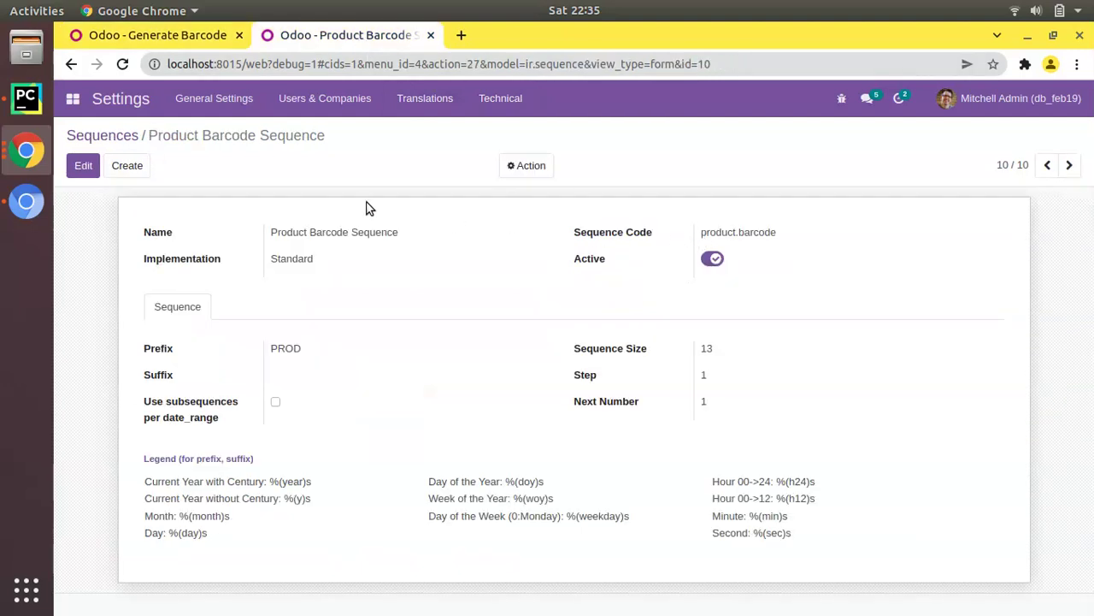
click(213, 35)
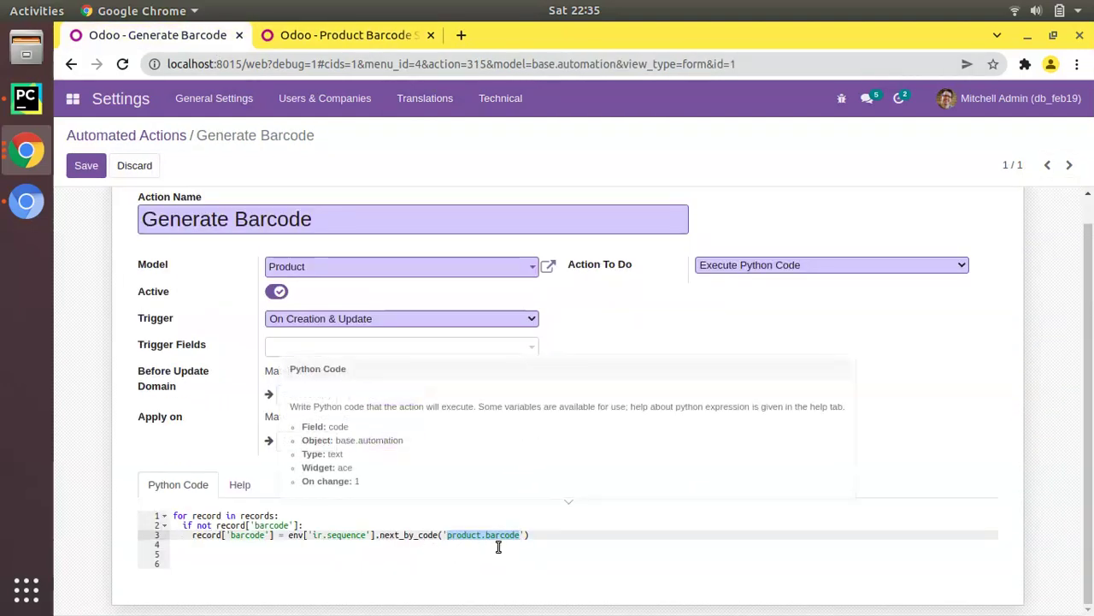
click(86, 166)
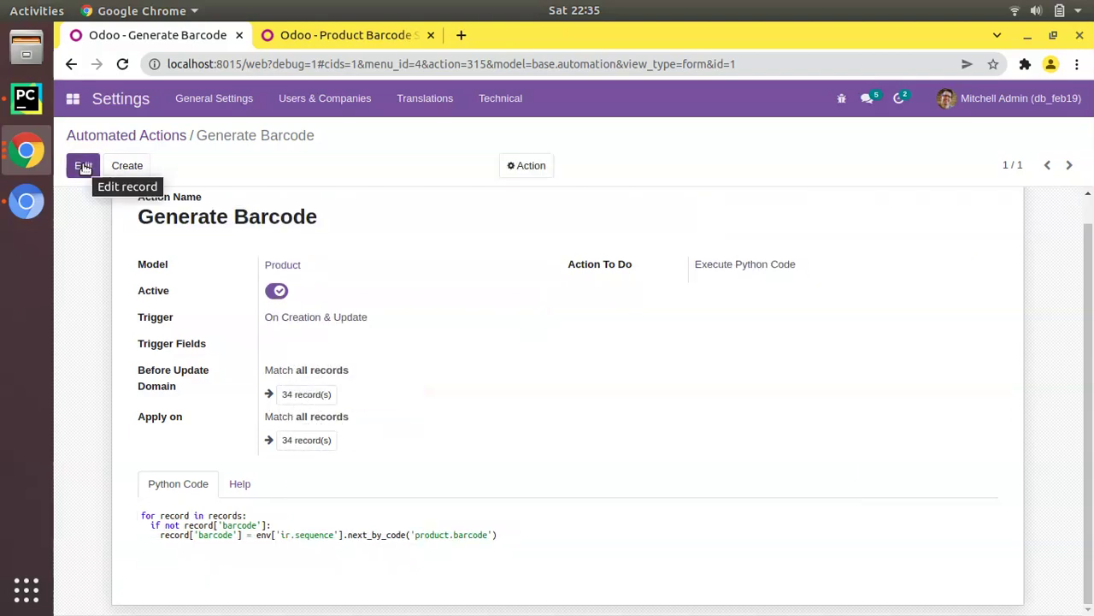
Duplicate the Product Barcode Sequence page in the browser and open the Sales product variants list in the copy.
click(298, 38)
right_click(297, 39)
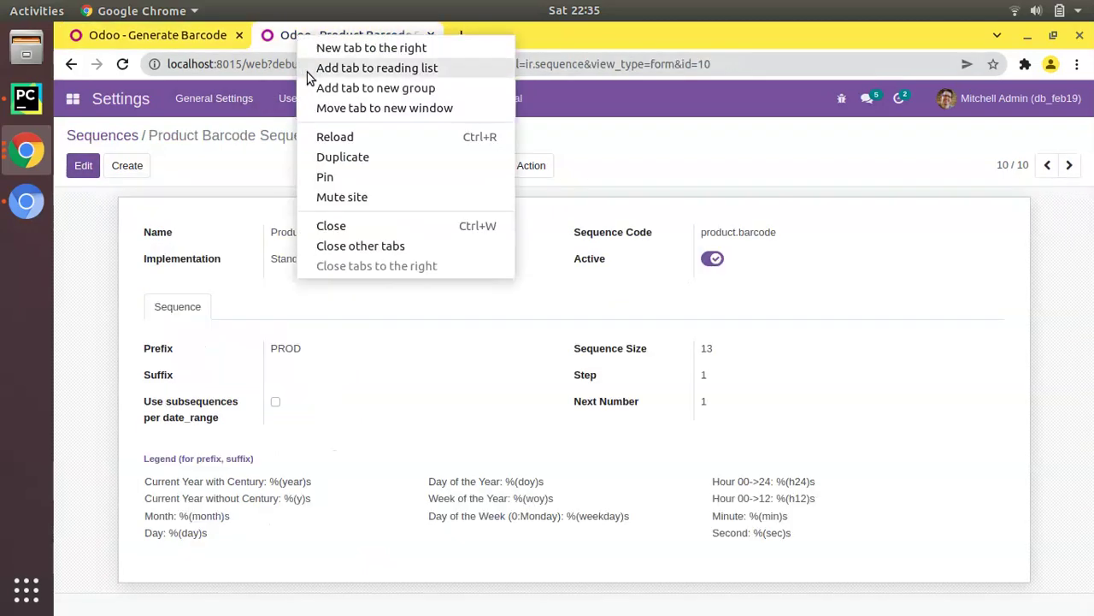
click(361, 157)
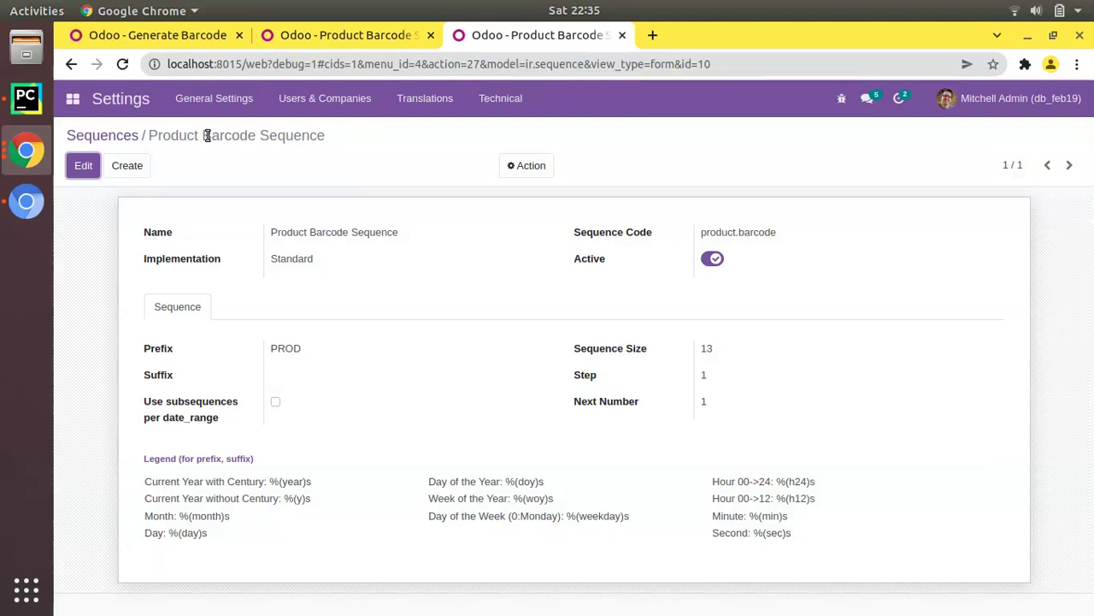
click(75, 98)
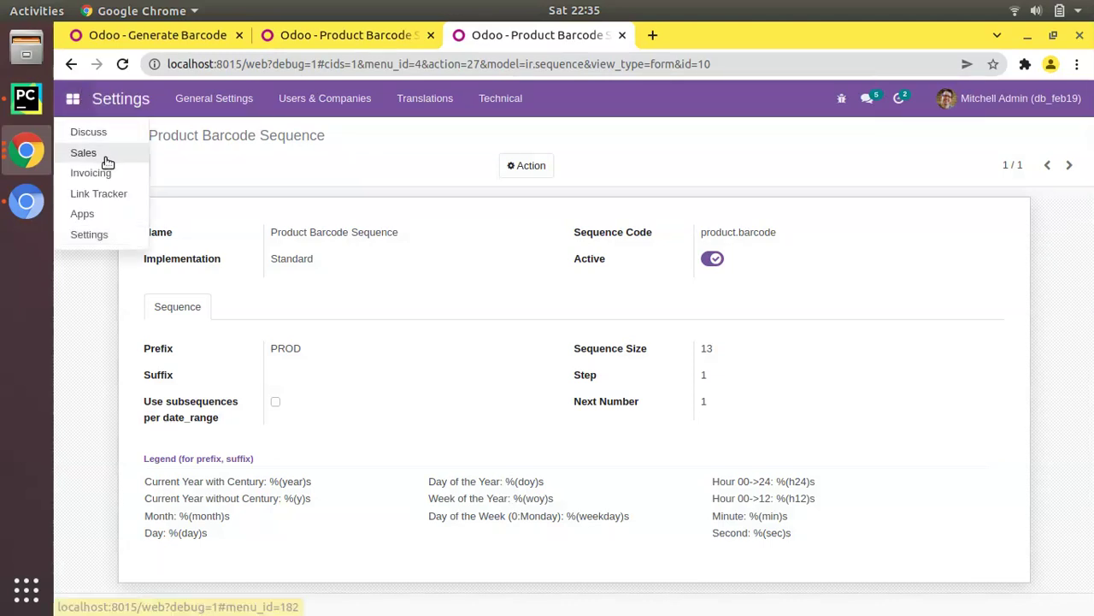
click(100, 155)
click(311, 106)
click(324, 153)
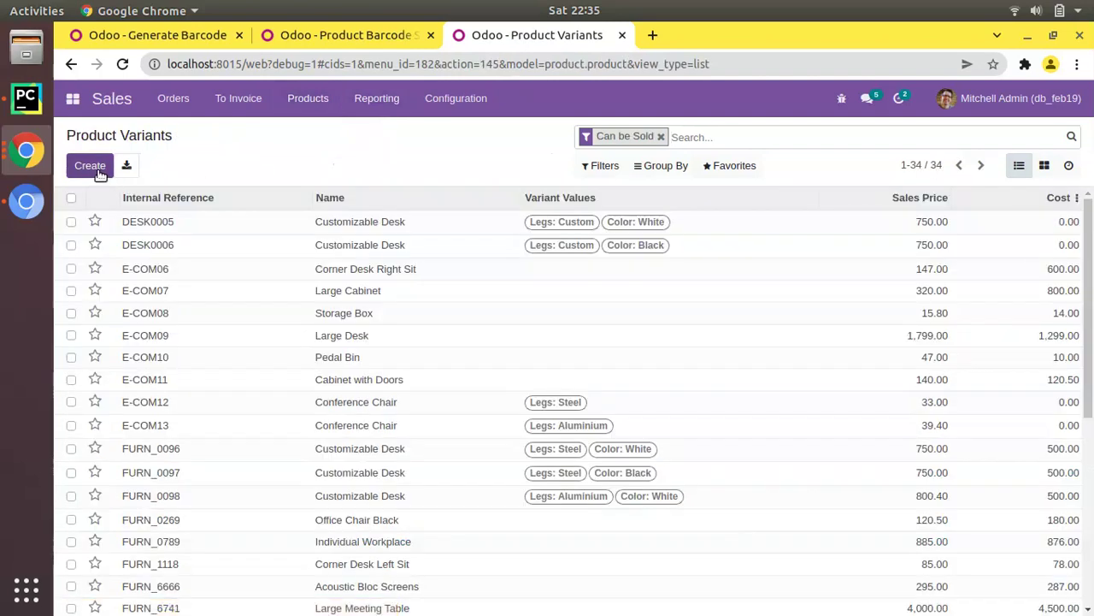
Create a product variant named Cheese with an empty Barcode field and save it.
click(100, 170)
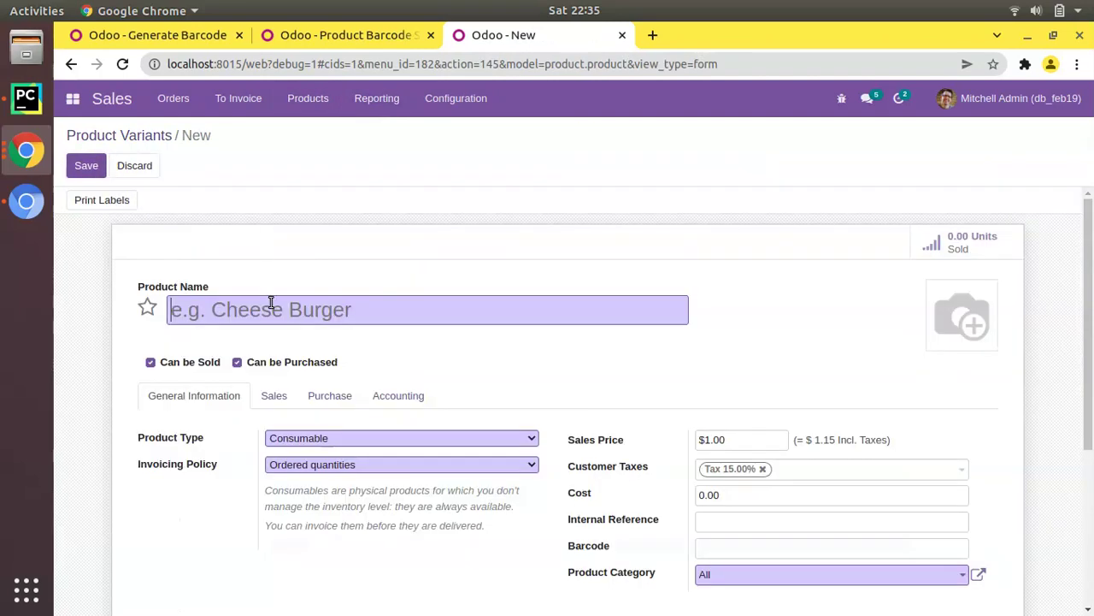
text(Cheese)
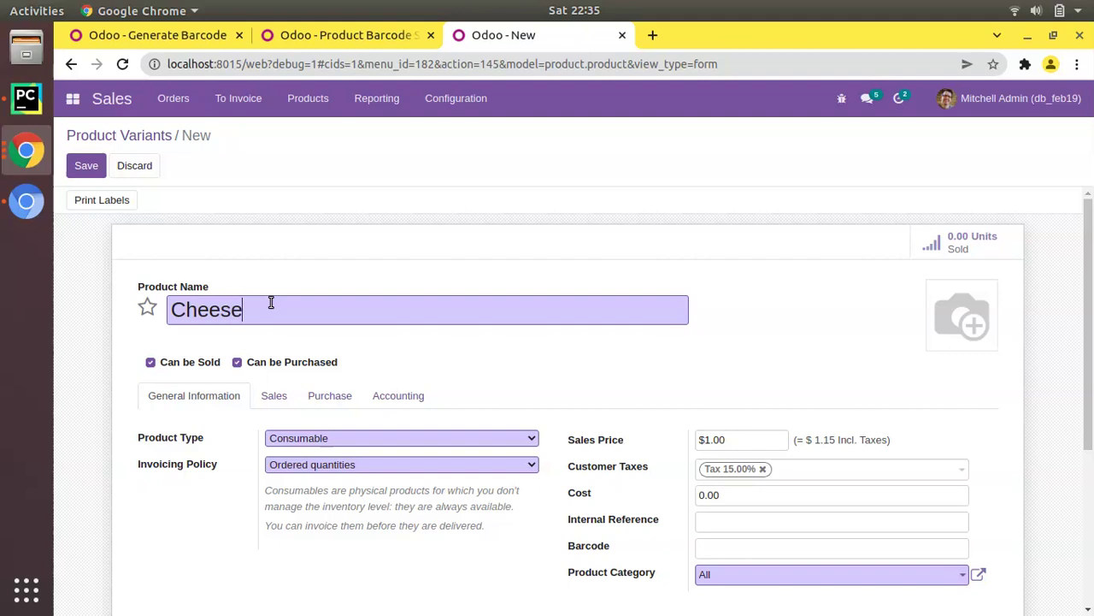
scroll(274, 325, down, 3)
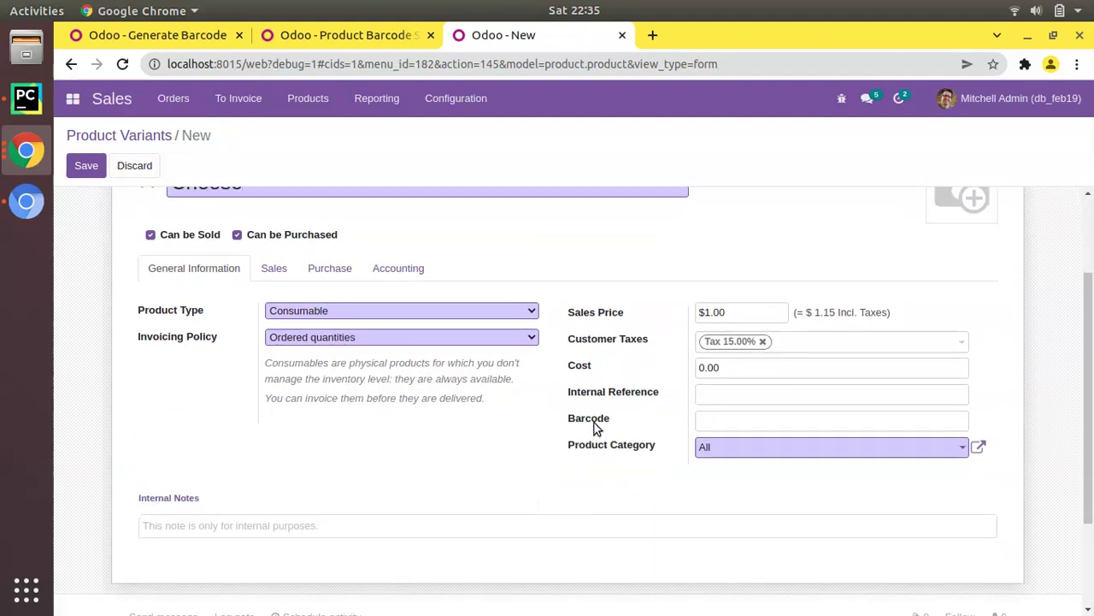
click(83, 165)
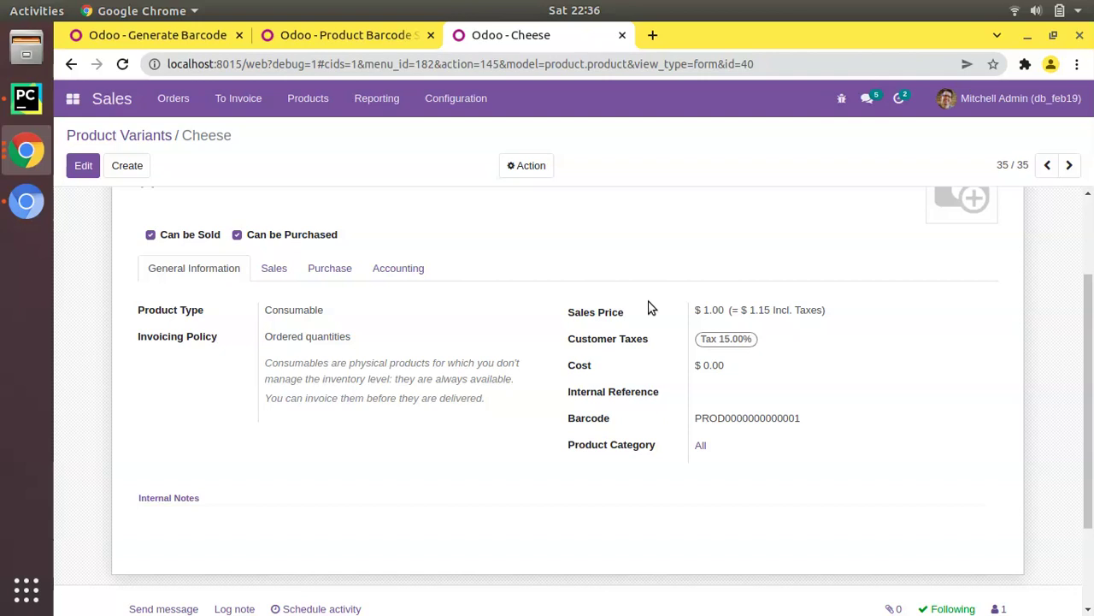
Reload the Product Barcode Sequence to check its Next Number, and return to the Cheese product.
click(363, 35)
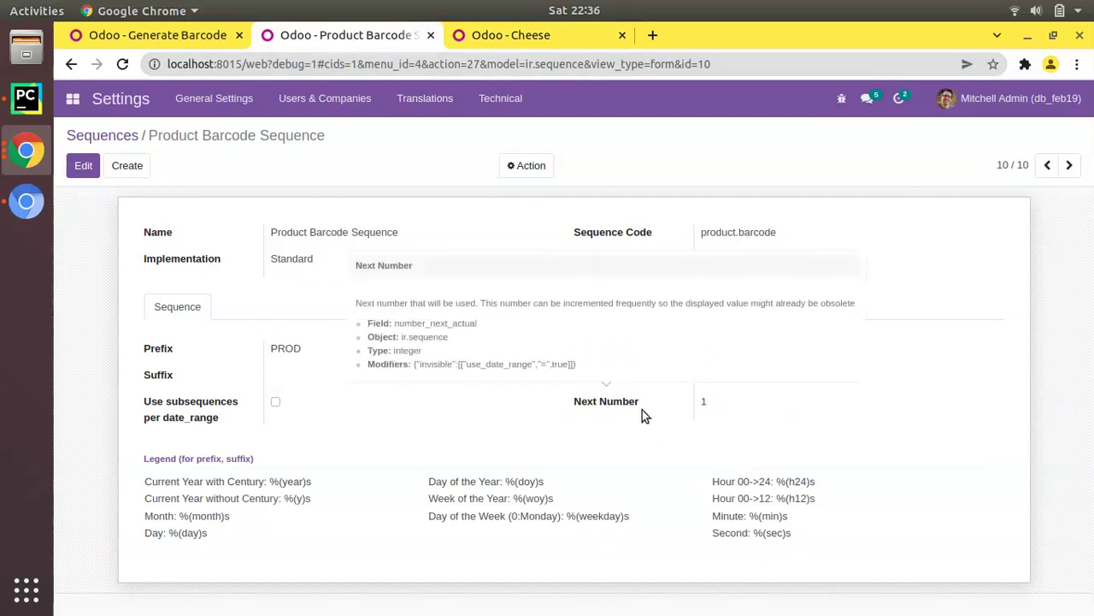
click(122, 64)
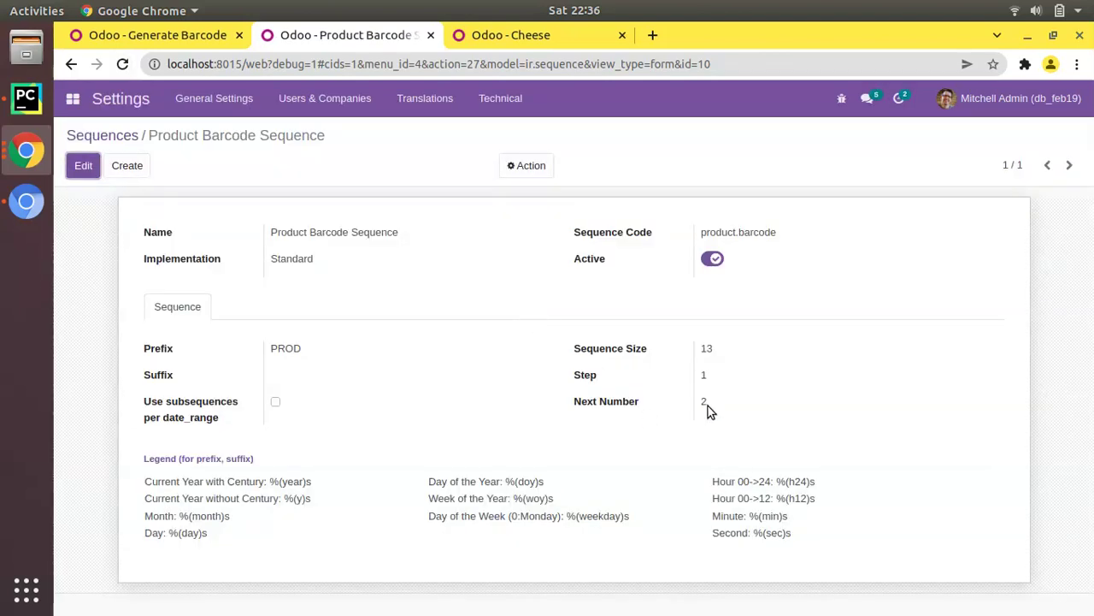
click(530, 42)
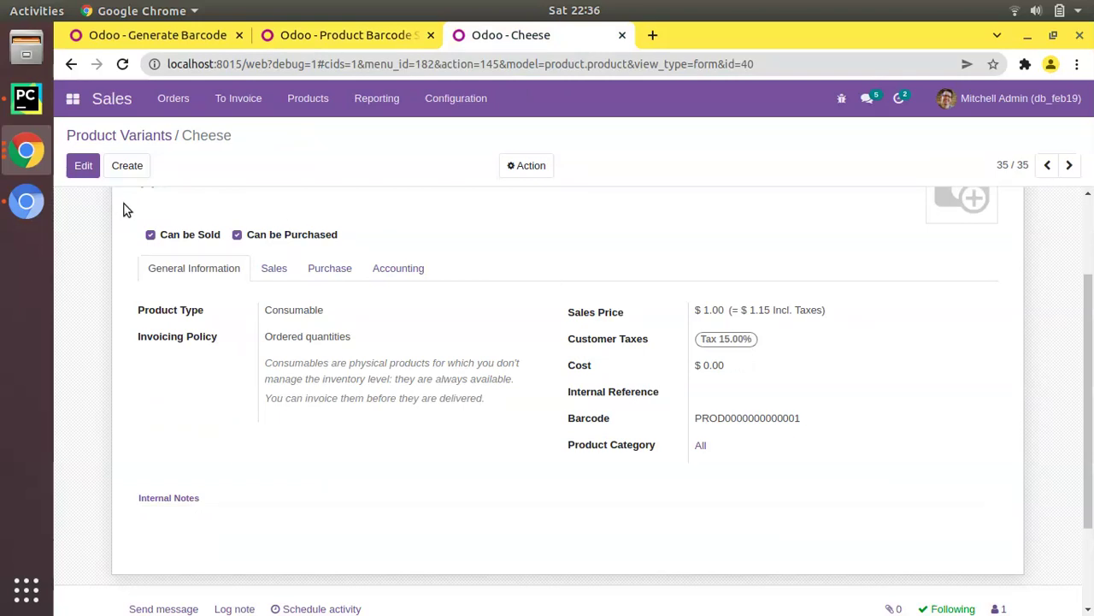
Create a second product variant named Burger without a barcode and save it.
click(121, 171)
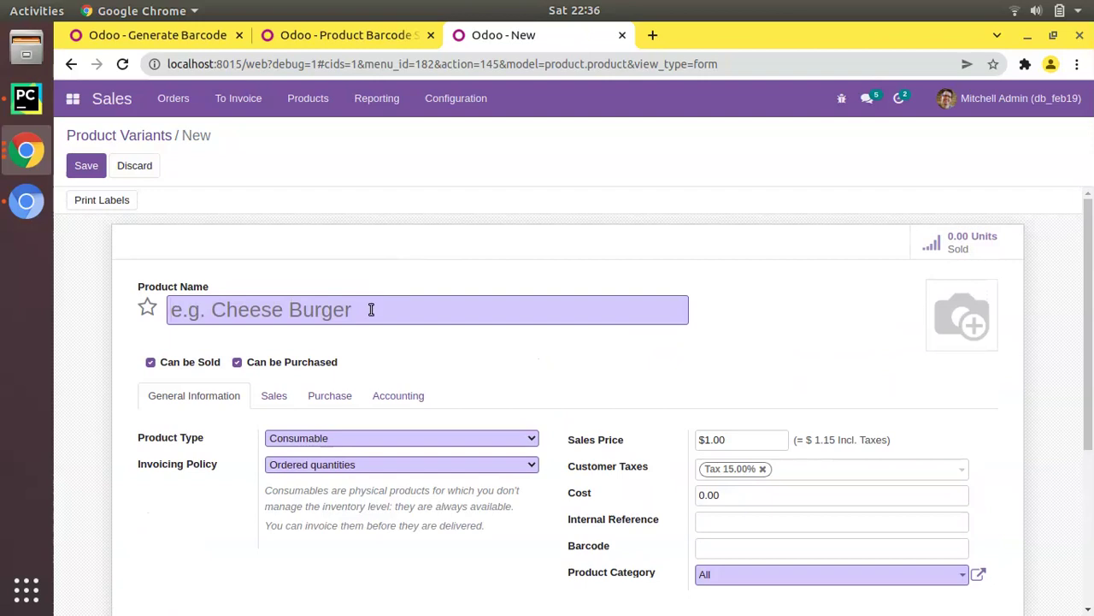
text(Burger)
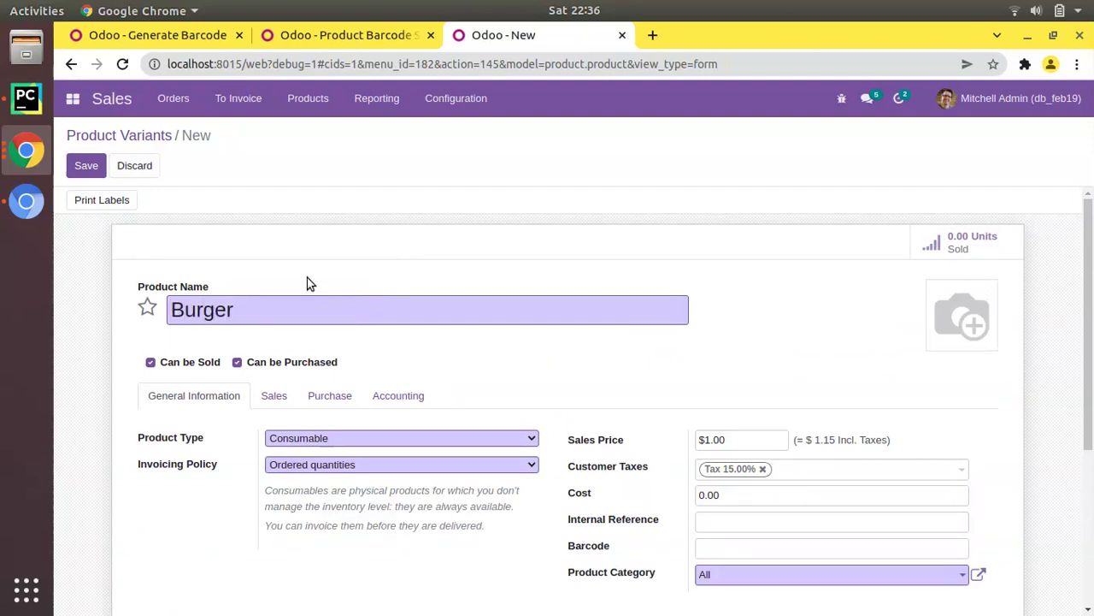
click(86, 166)
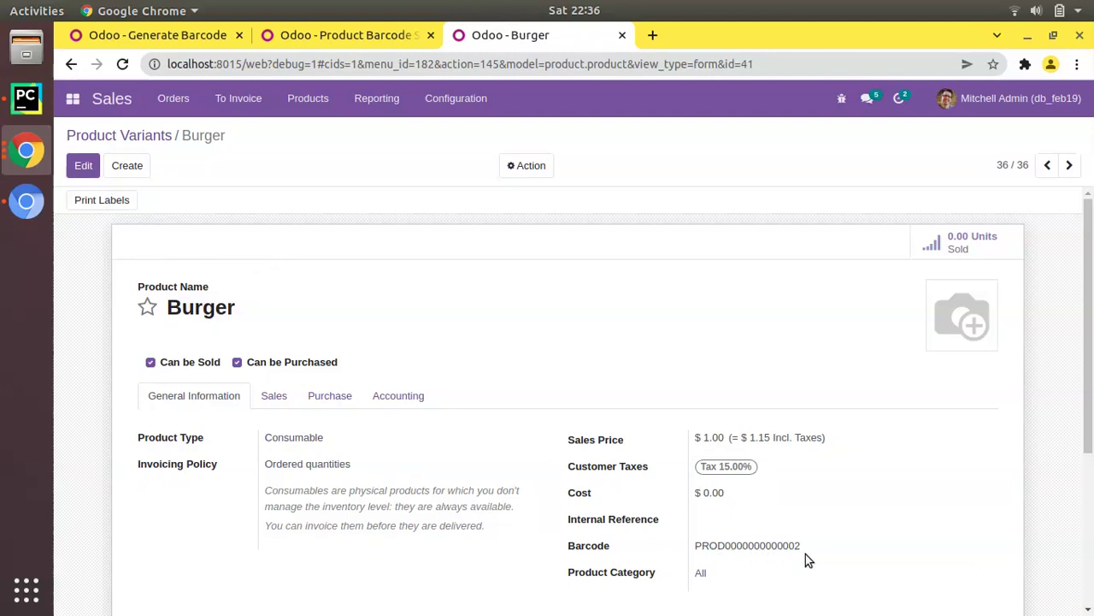
Reload the sequence to check its Next Number, and review the Generate Barcode action and the Burger product's barcode.
click(341, 35)
click(122, 64)
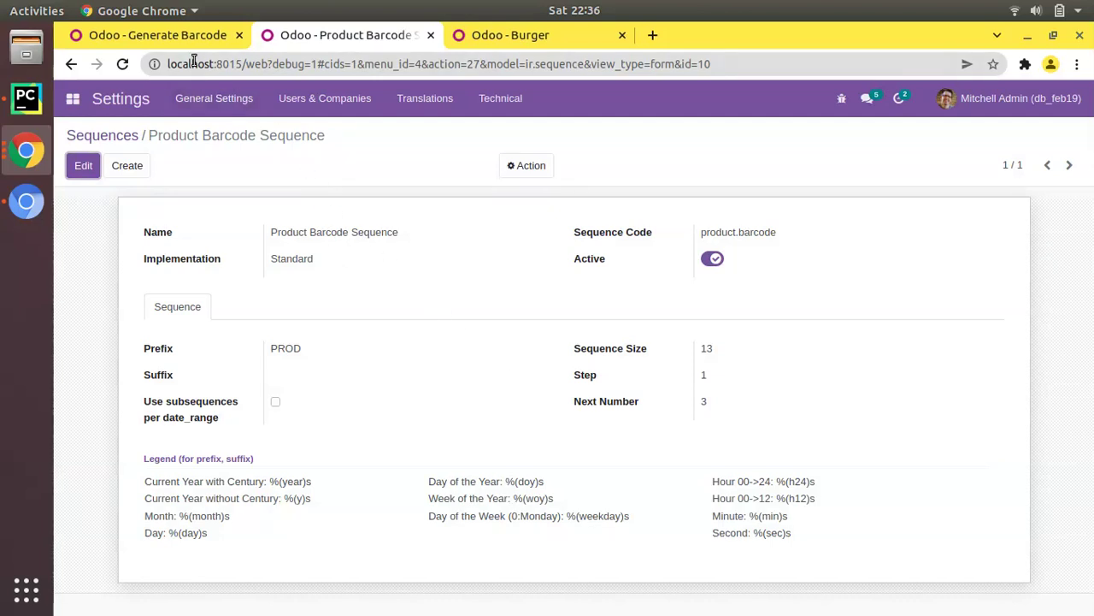
click(171, 35)
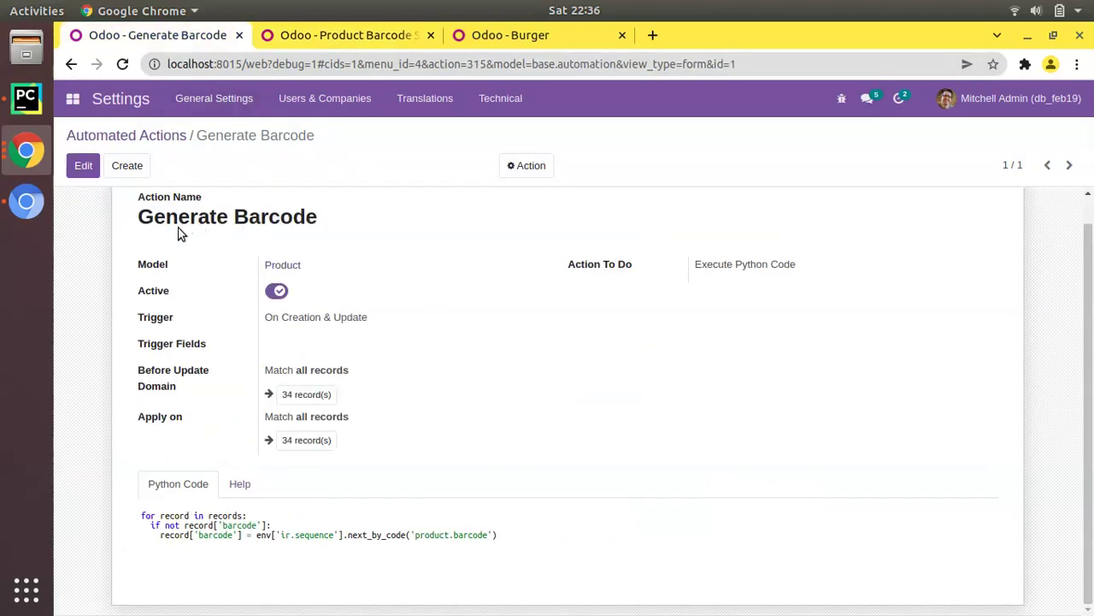
click(500, 34)
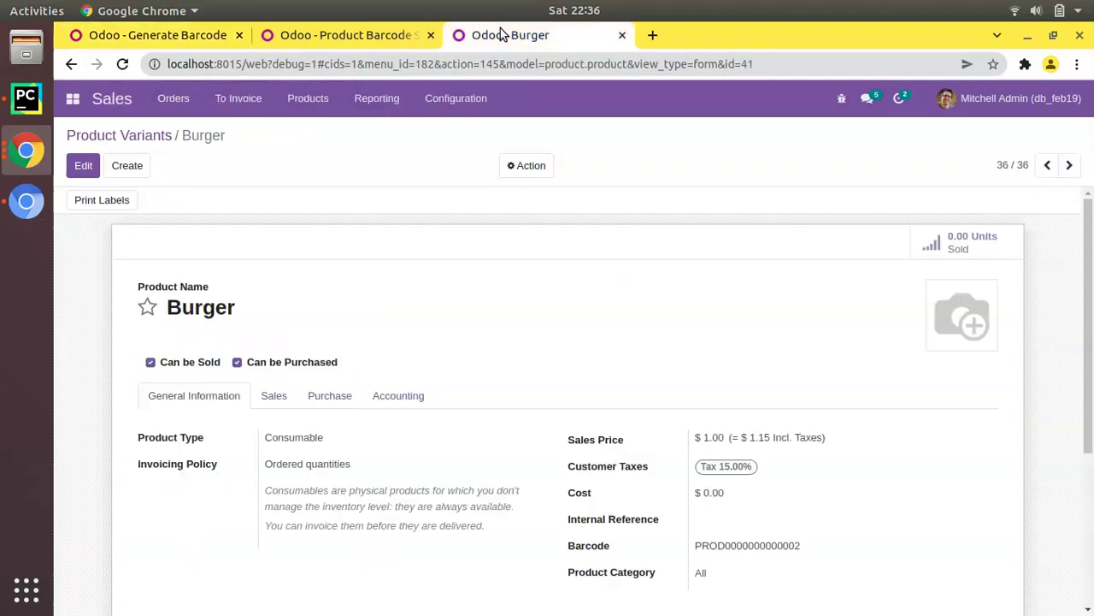
mouse_move(637, 573)
mouse_move(1090, 378)
mouse_down()
mouse_move(1091, 445)
mouse_move(1091, 377)
mouse_up()
Create a product variant named Cheese Burger with the barcode 123 and save it.
click(152, 138)
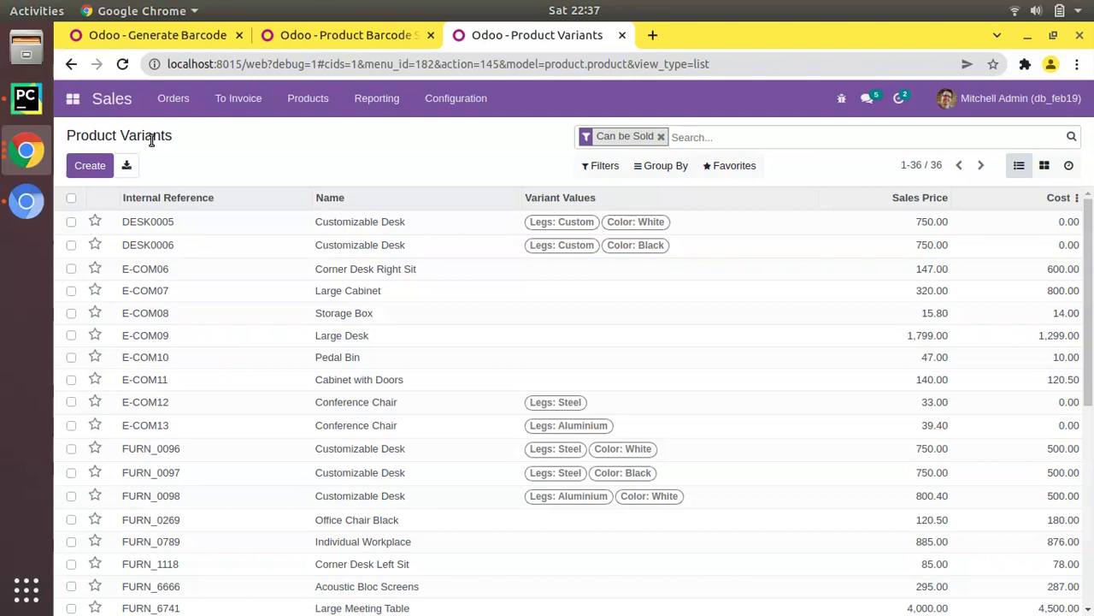
click(91, 165)
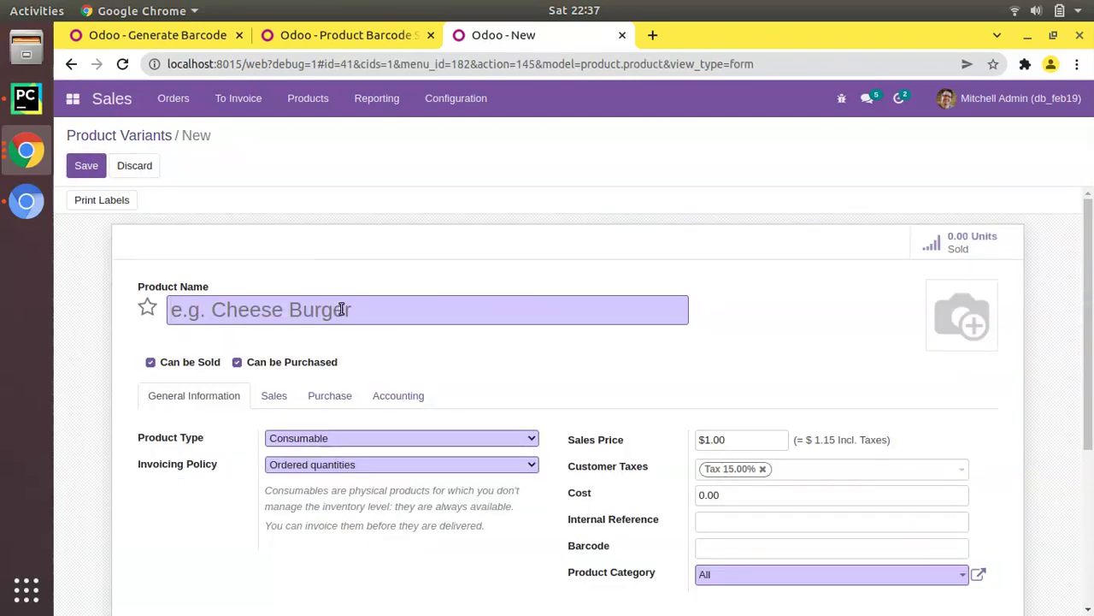
text(Cheese Burger)
scroll(521, 445, down, 1)
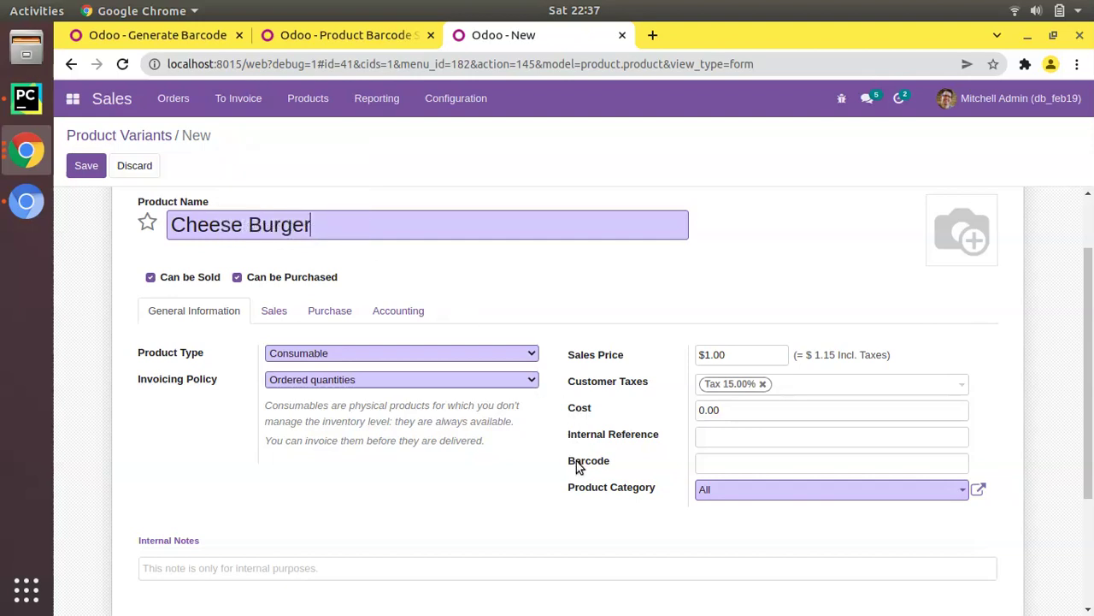
mouse_move(582, 468)
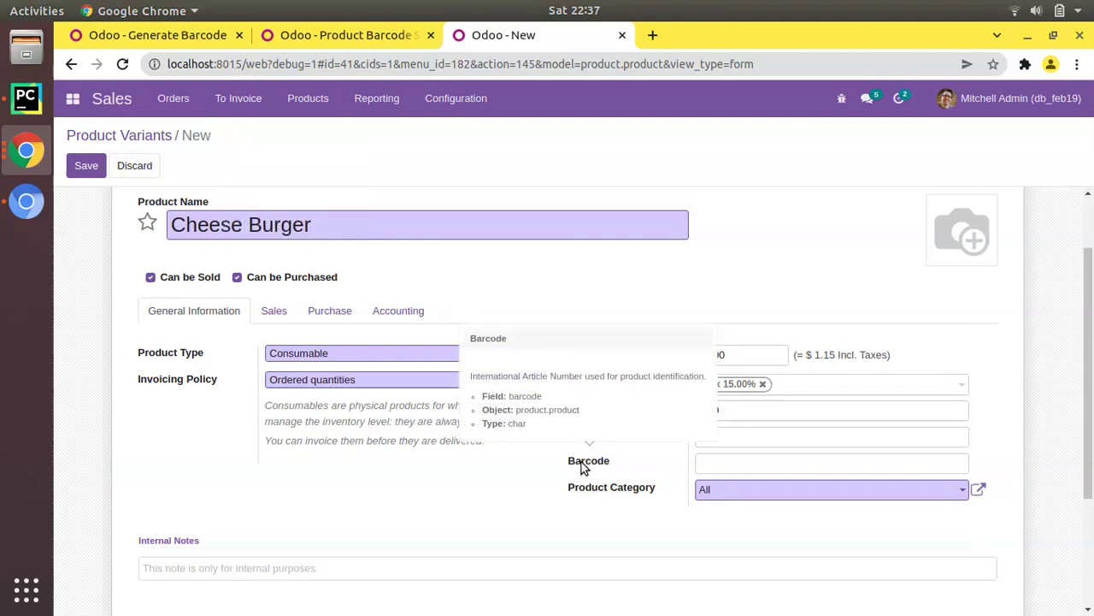
click(705, 466)
text(123)
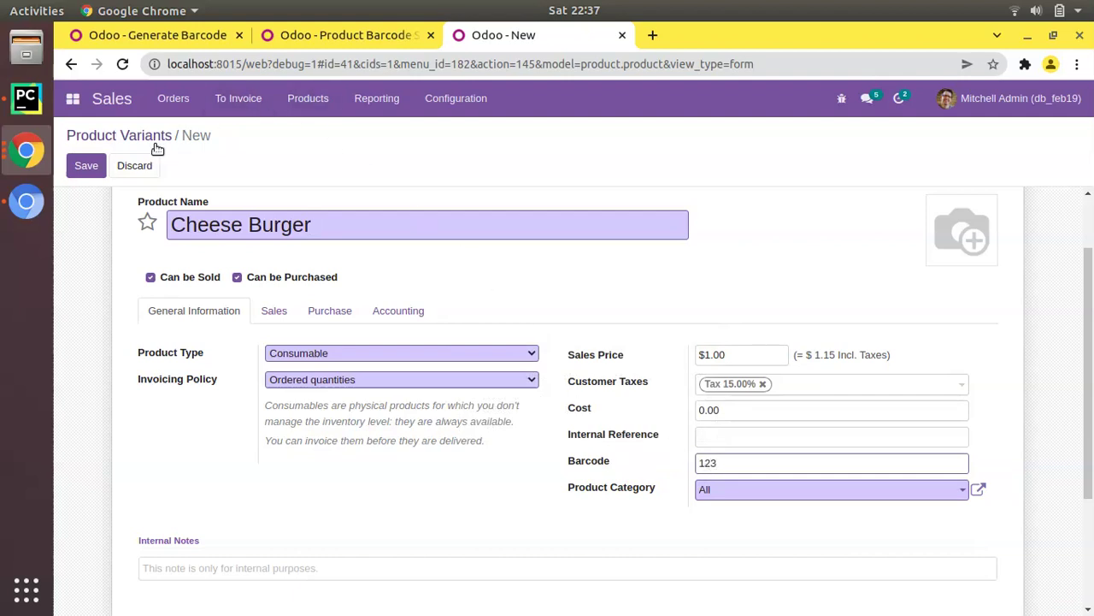
click(89, 169)
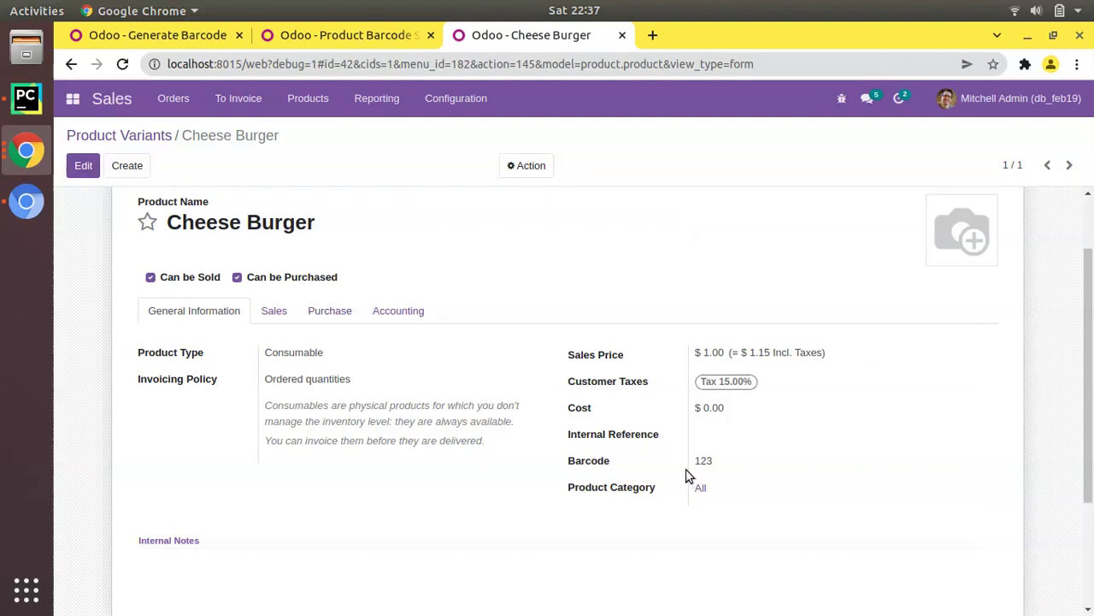
Review the Generate Barcode action's Python code and the Product Barcode Sequence's Next Number, and return to the Cheese Burger product.
click(214, 35)
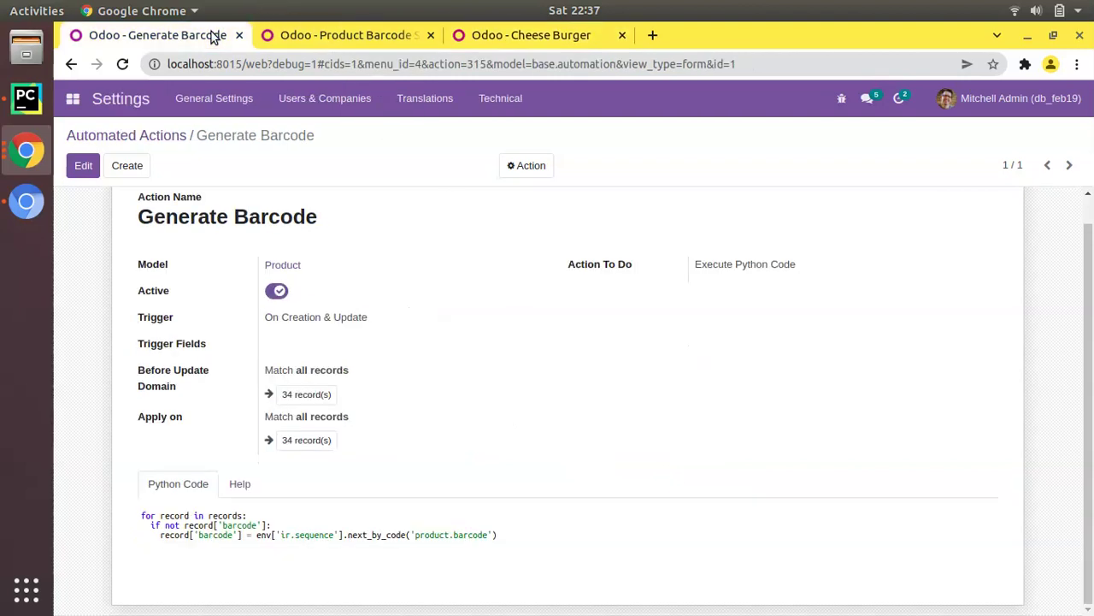
click(79, 171)
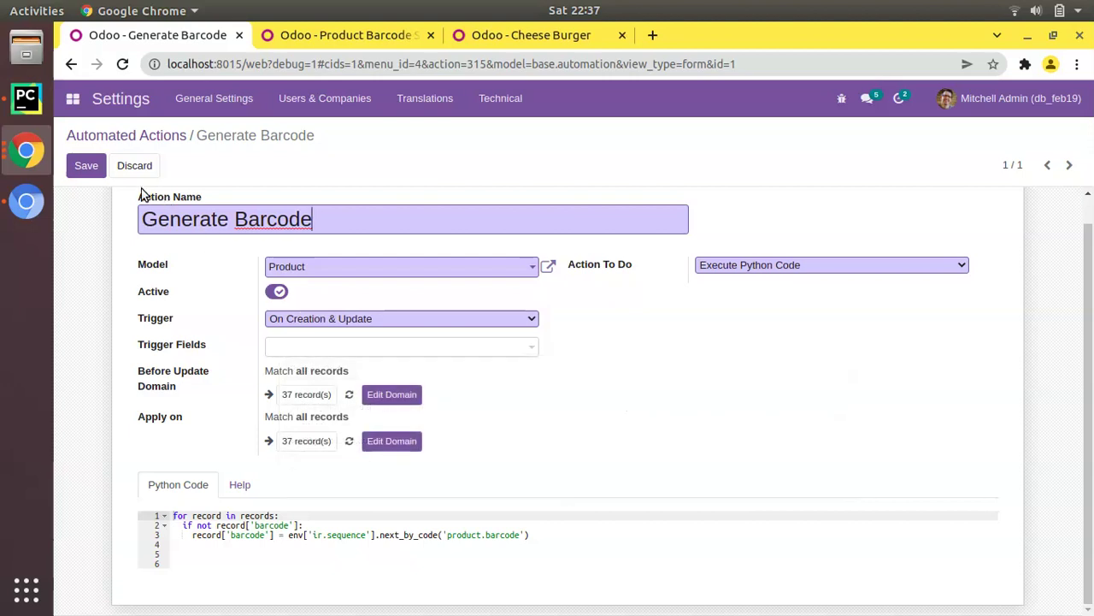
click(86, 169)
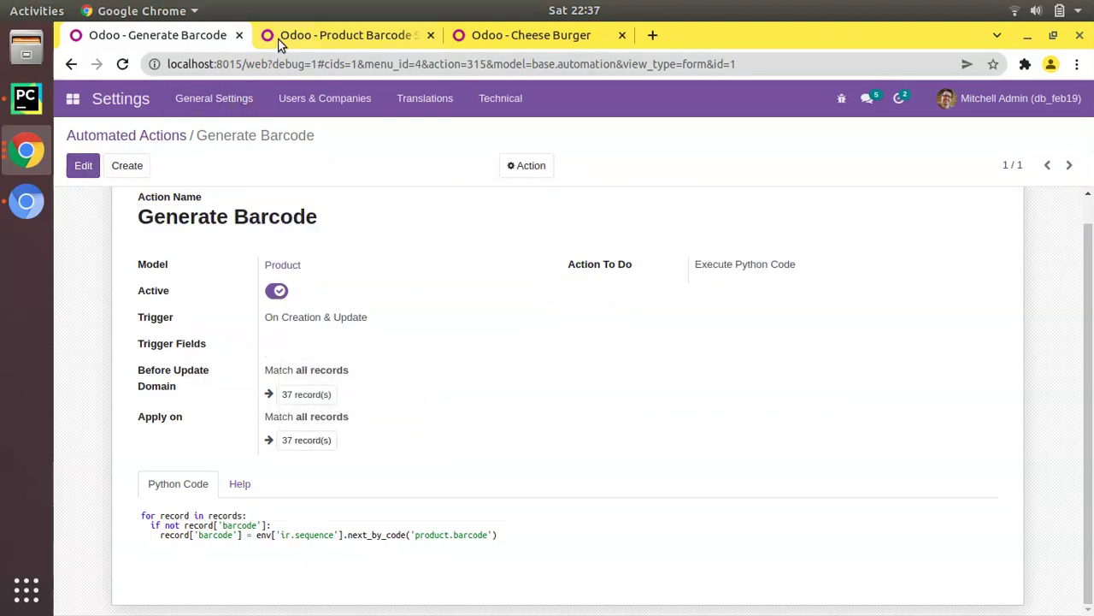
click(275, 35)
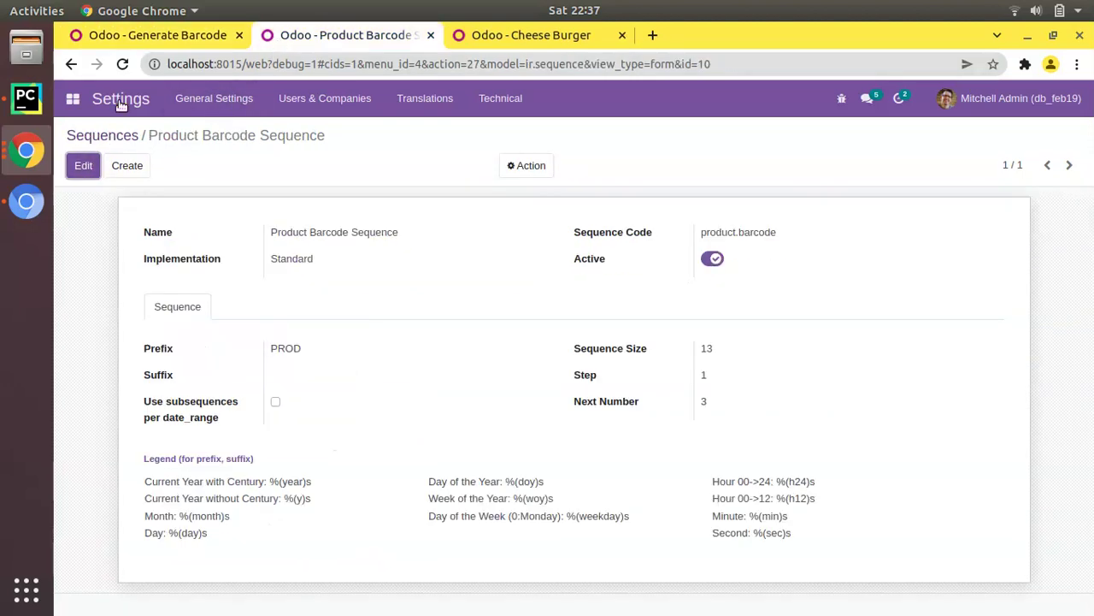
click(462, 35)
Filter the product variants list to show only records whose Barcode is not set, replacing the Can be Sold filter.
click(141, 137)
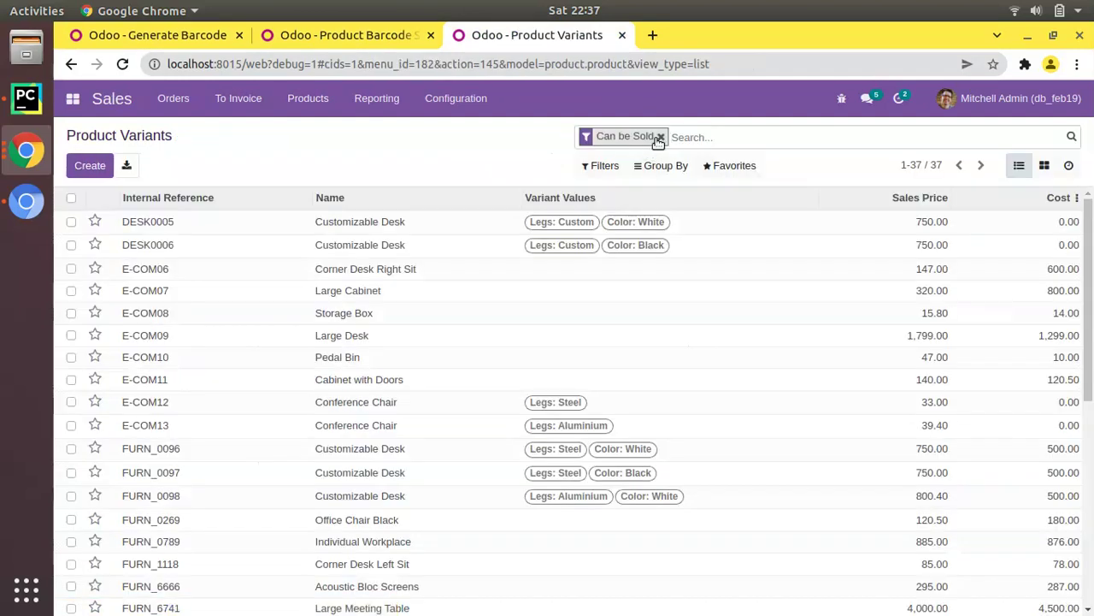
click(656, 137)
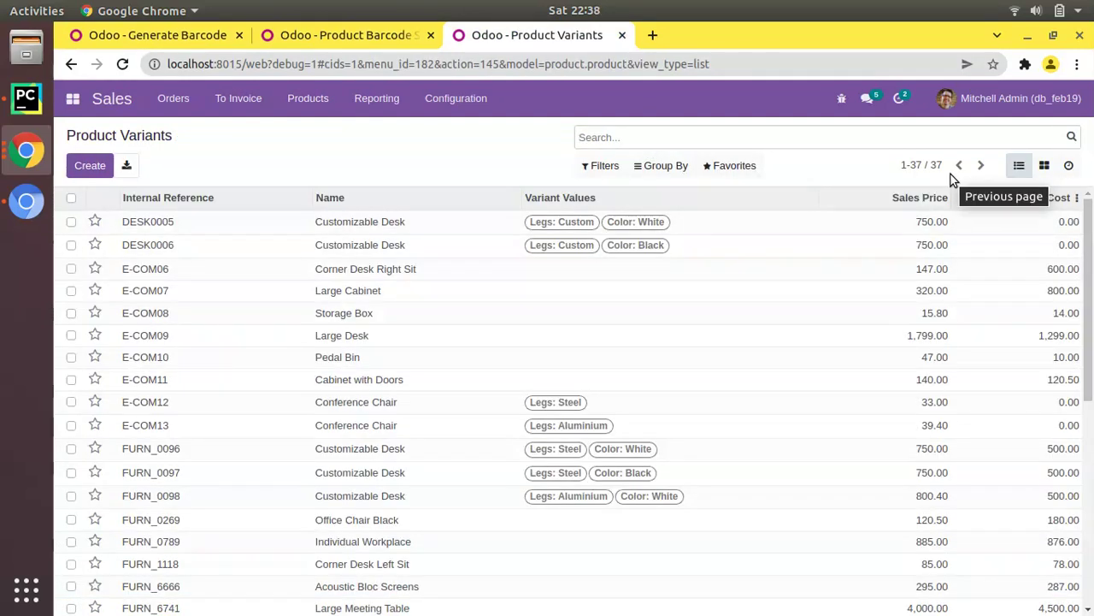
click(604, 165)
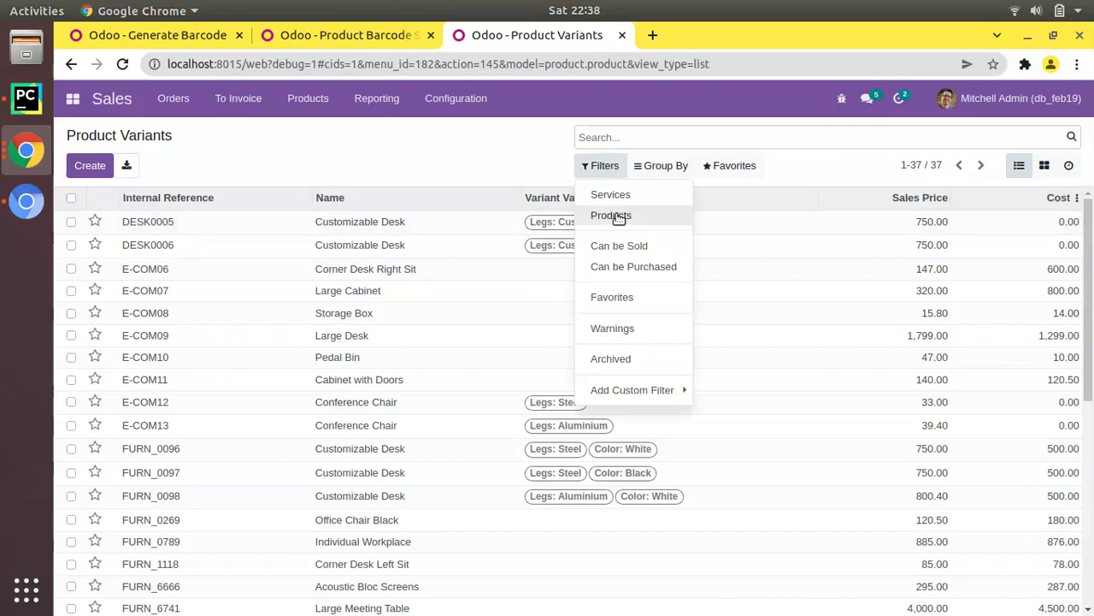
click(633, 390)
click(750, 393)
scroll(739, 286, down, 1)
scroll(744, 282, up, 2)
key(Escape)
key(b)
click(777, 414)
click(784, 492)
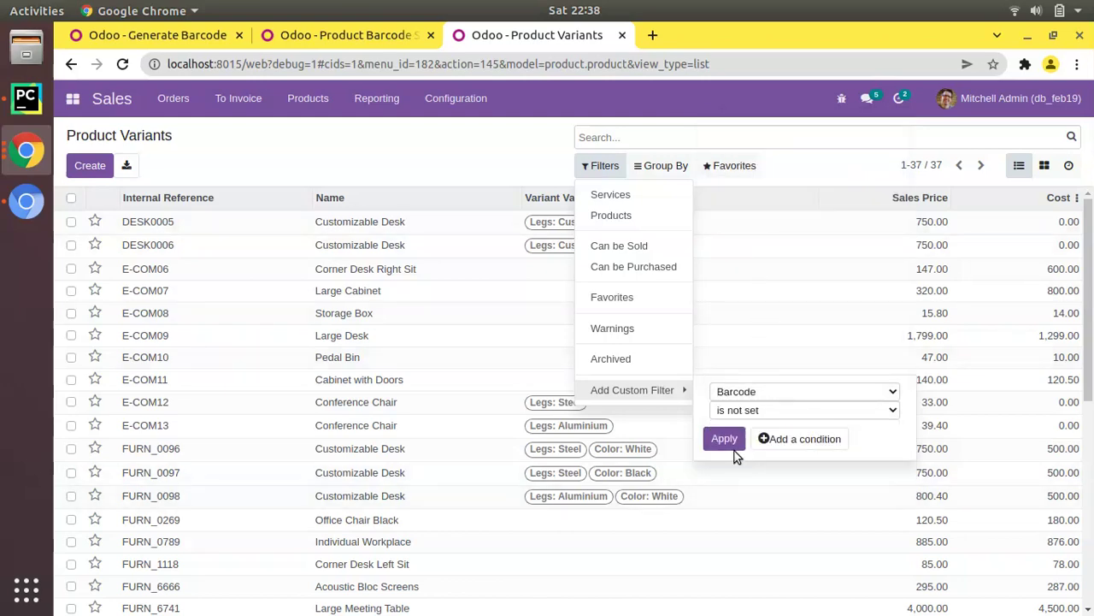
click(724, 438)
click(503, 167)
mouse_move(1091, 248)
mouse_down()
mouse_move(1088, 486)
mouse_move(1088, 240)
mouse_up()
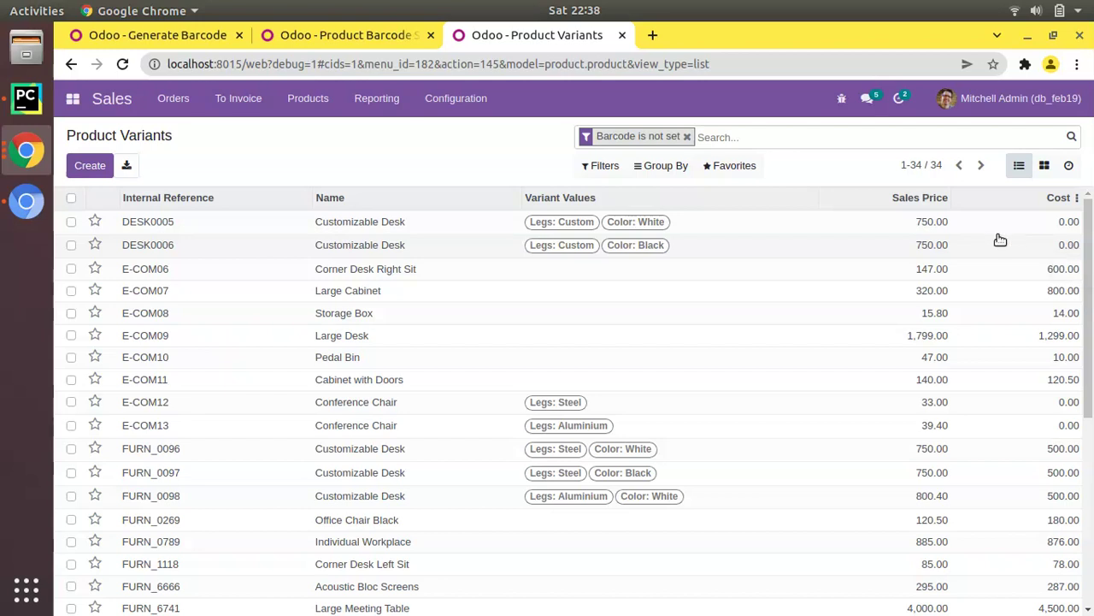
Start a new server action in Settings and name it Update Barcode.
click(360, 36)
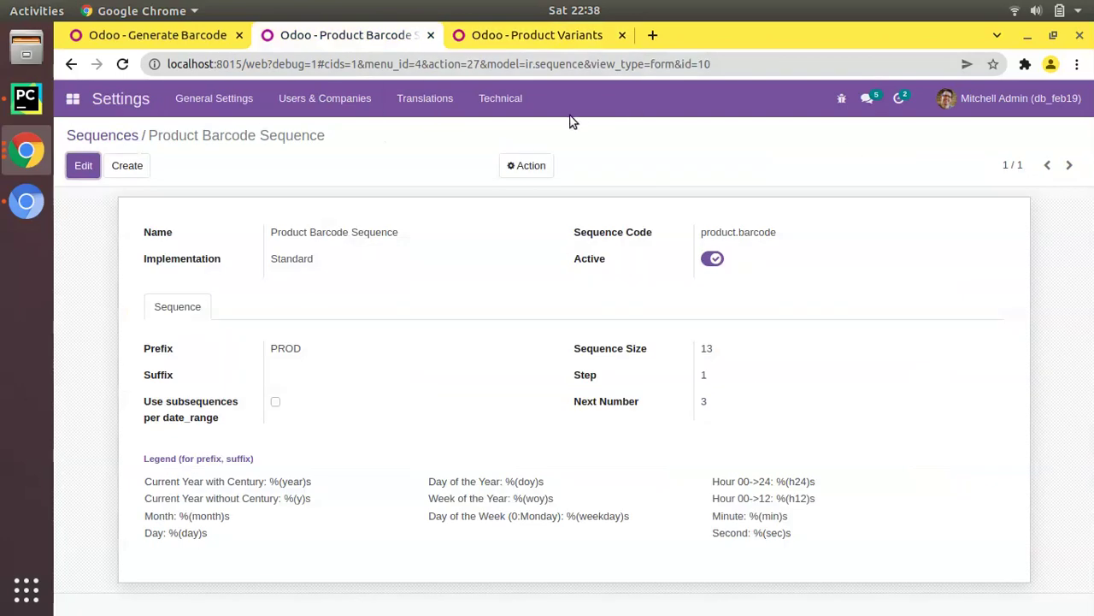
click(526, 108)
scroll(523, 256, down, 3)
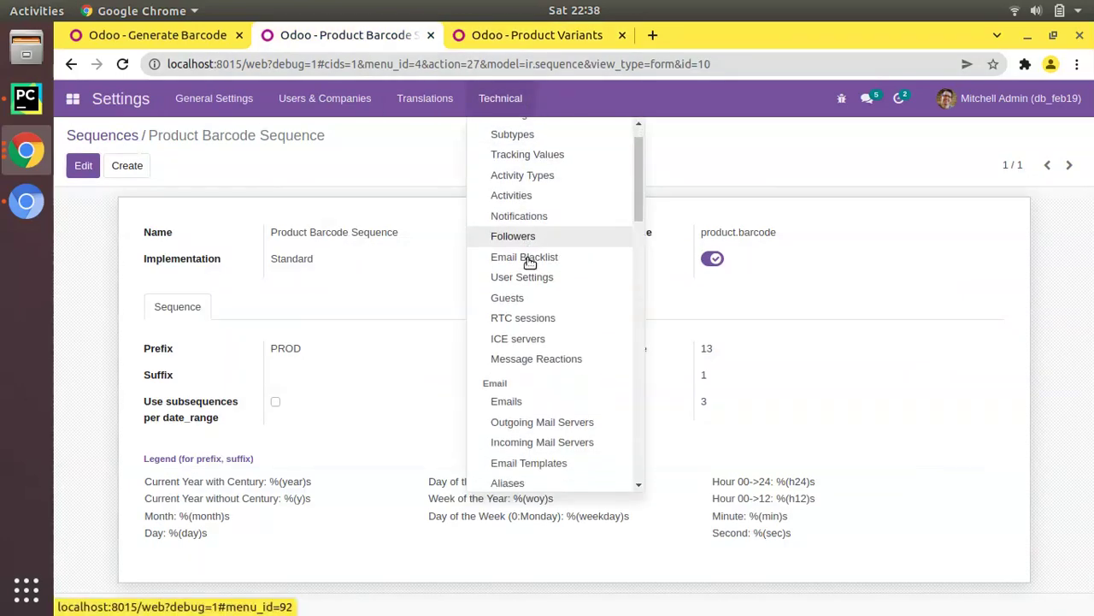
scroll(521, 261, down, 2)
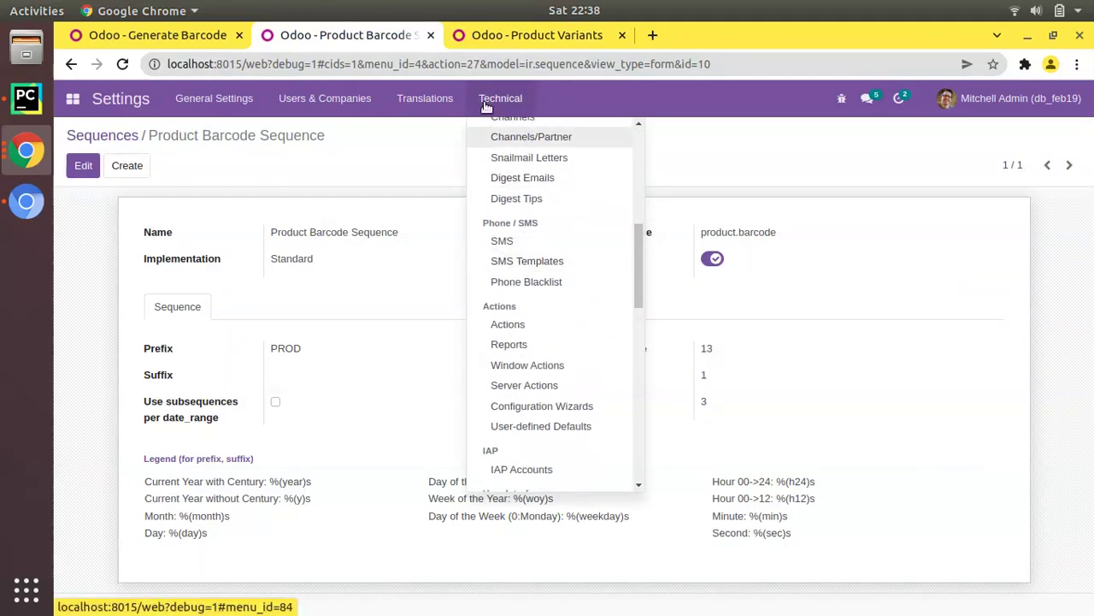
scroll(551, 291, down, 3)
scroll(558, 307, down, 5)
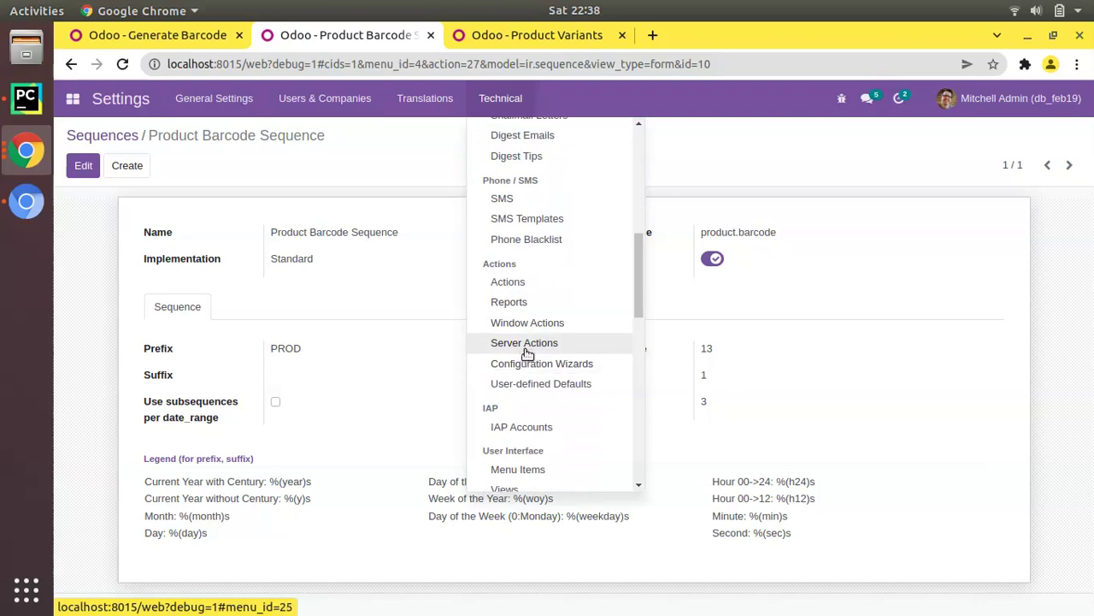
click(523, 345)
click(100, 168)
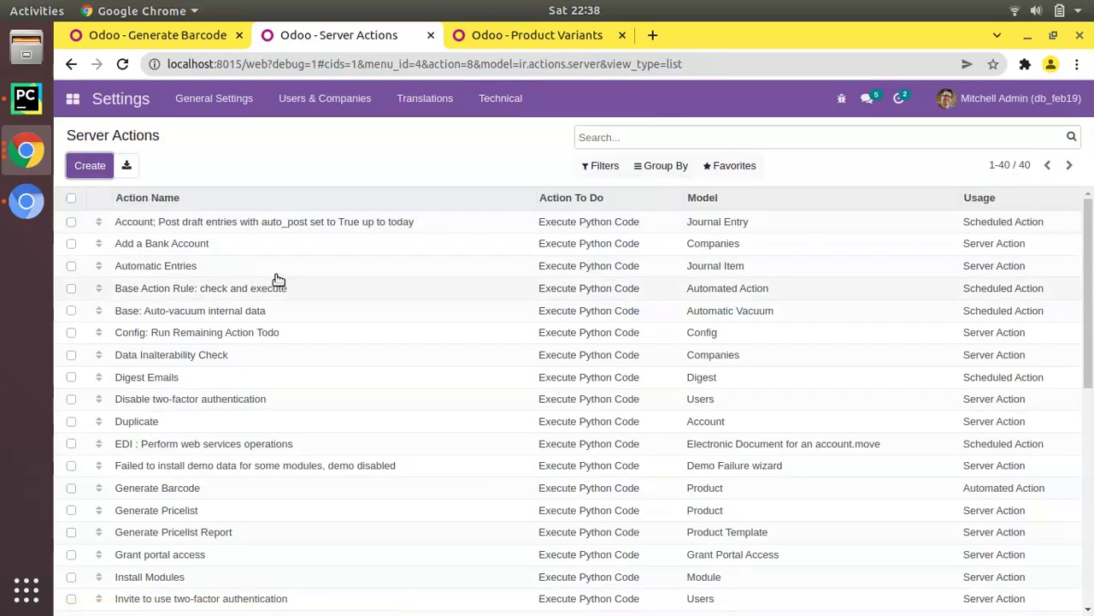
text(Update)
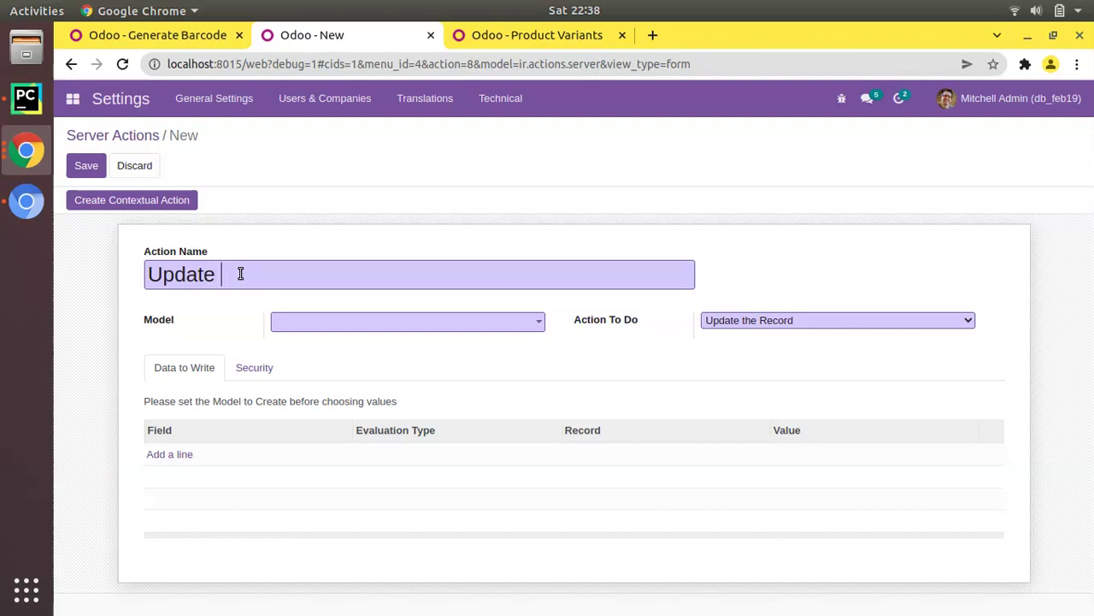
text(Barcode)
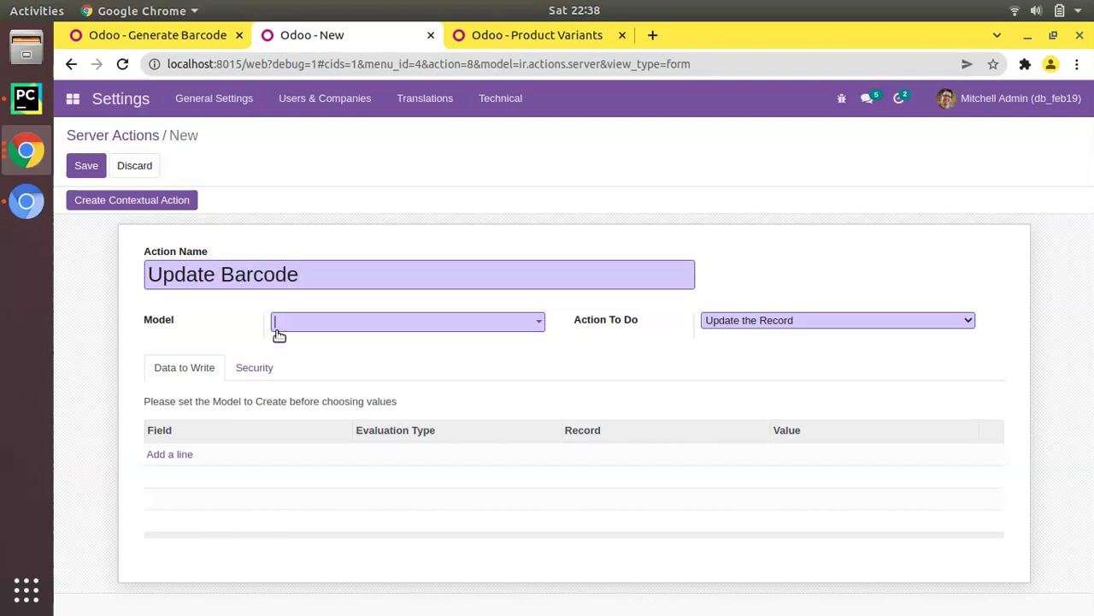
Set the server action's model to Product and its Action To Do to Execute Python Code.
click(279, 328)
text(cr)
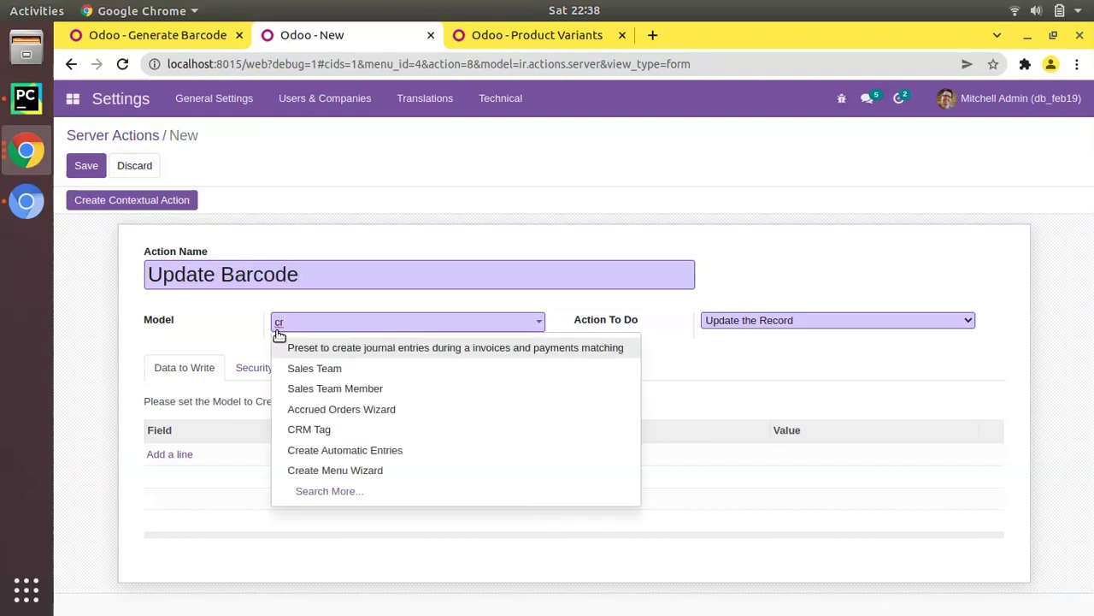
text(.p)
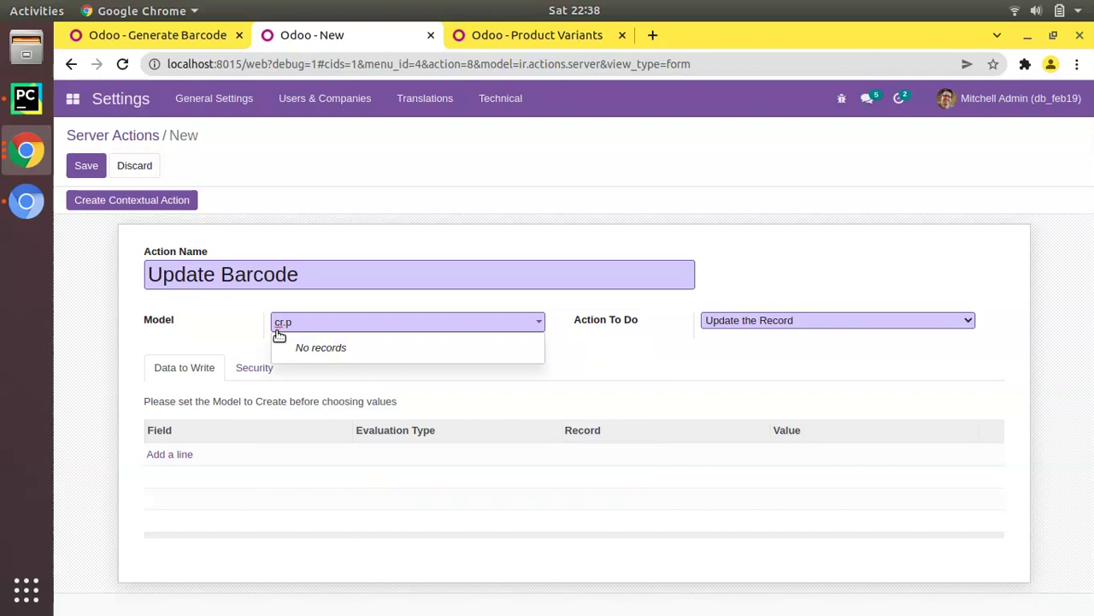
text(rproduct)
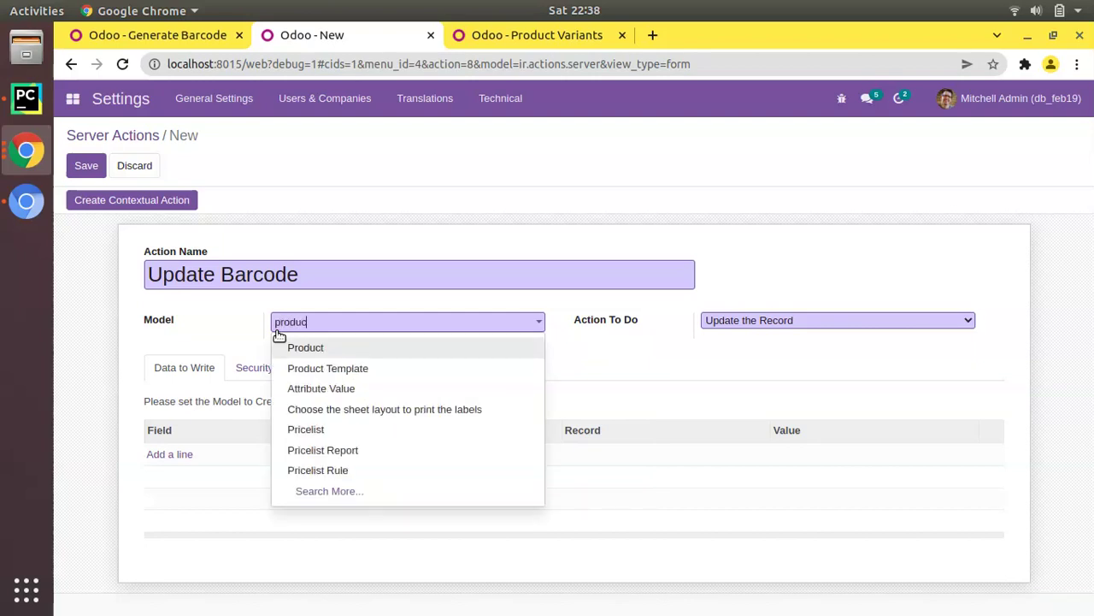
click(312, 347)
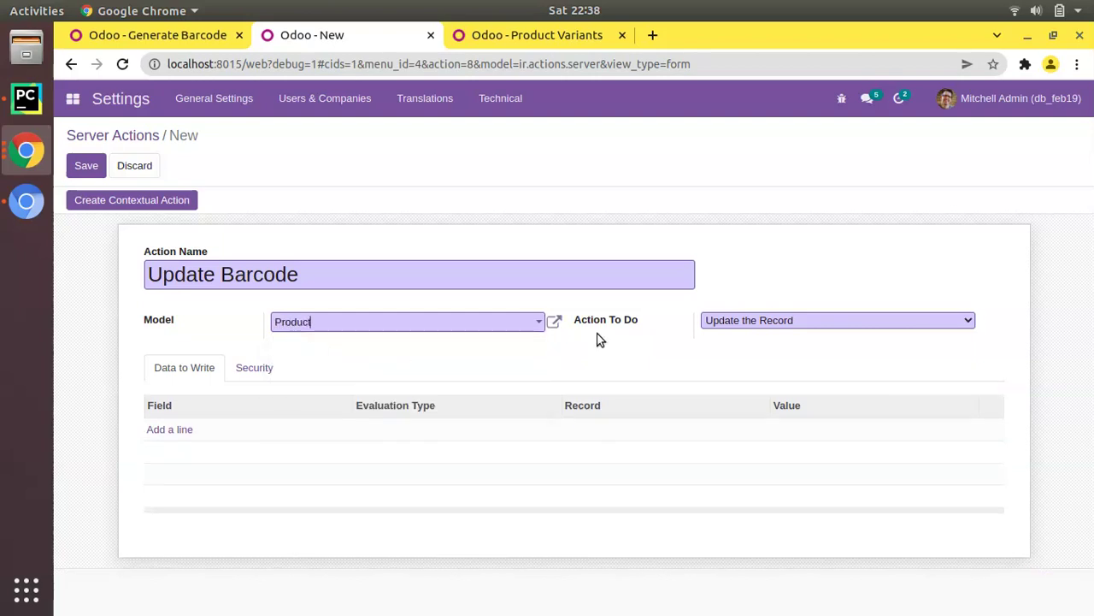
click(742, 318)
click(752, 337)
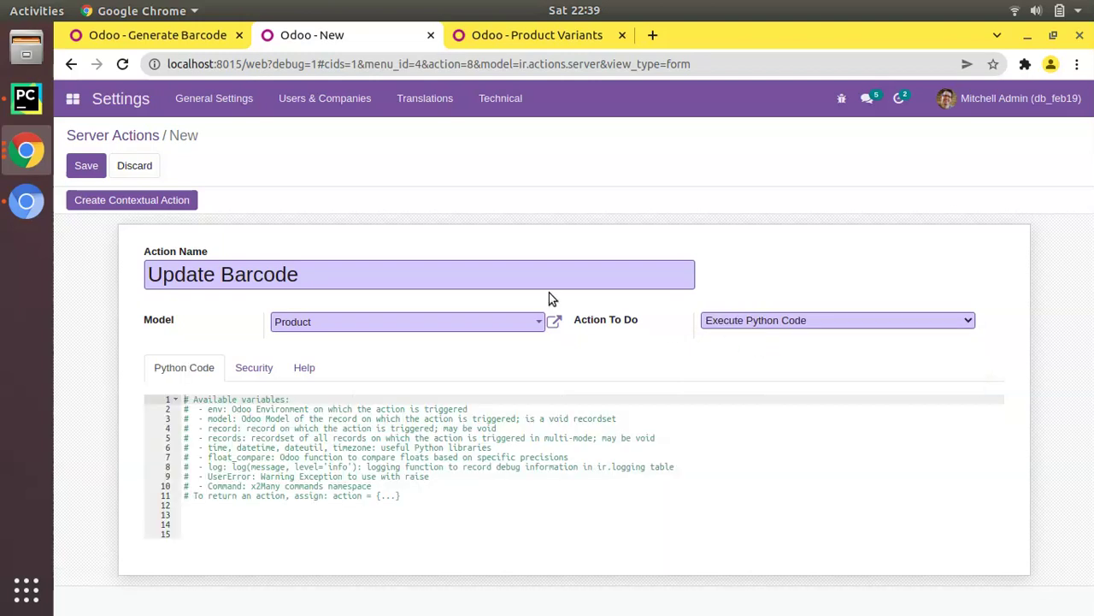
Replace the default Python code in Update Barcode with the record loop copied from the Generate Barcode automated action.
click(124, 35)
click(81, 167)
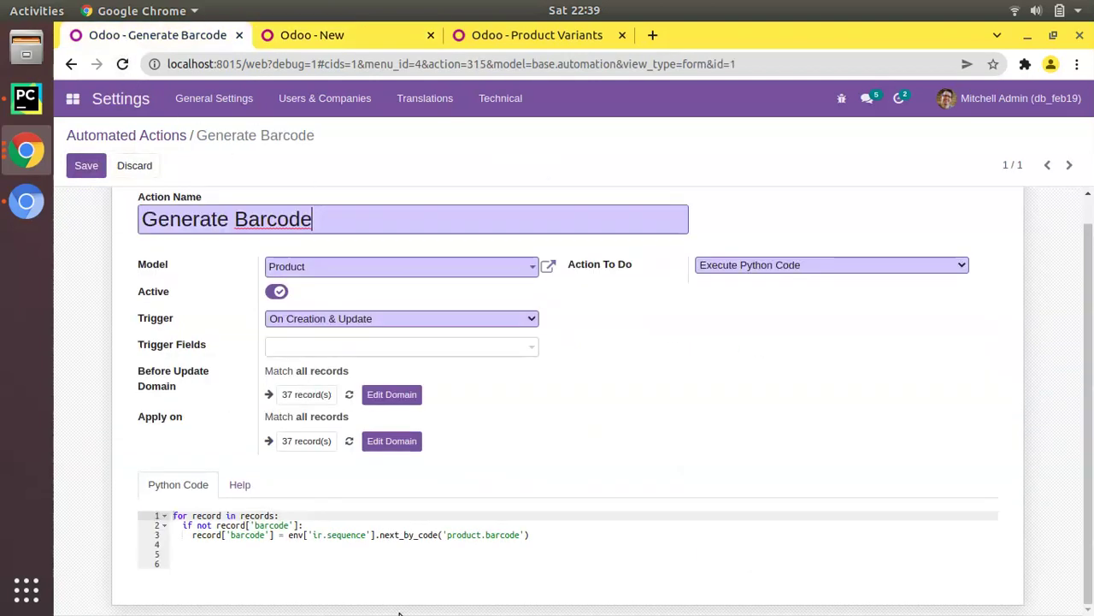
drag(535, 548, 184, 518)
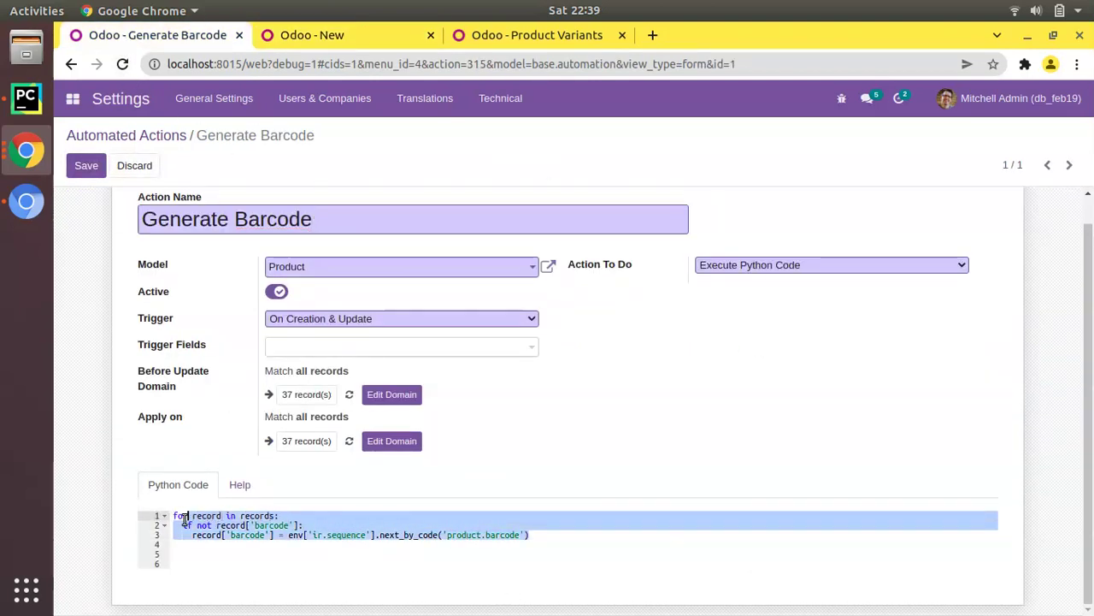
click(313, 35)
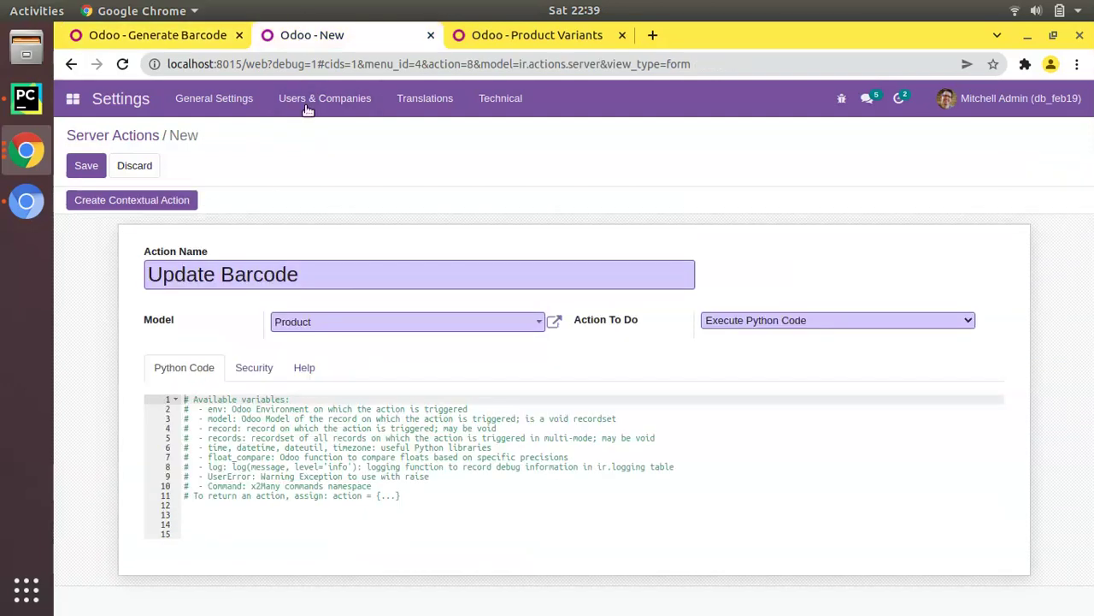
drag(423, 505, 142, 389)
text(for record in records:   if not record['barcode']:     record['barcode'] = env['ir.sequence'].next_by_code('product.barcode'))
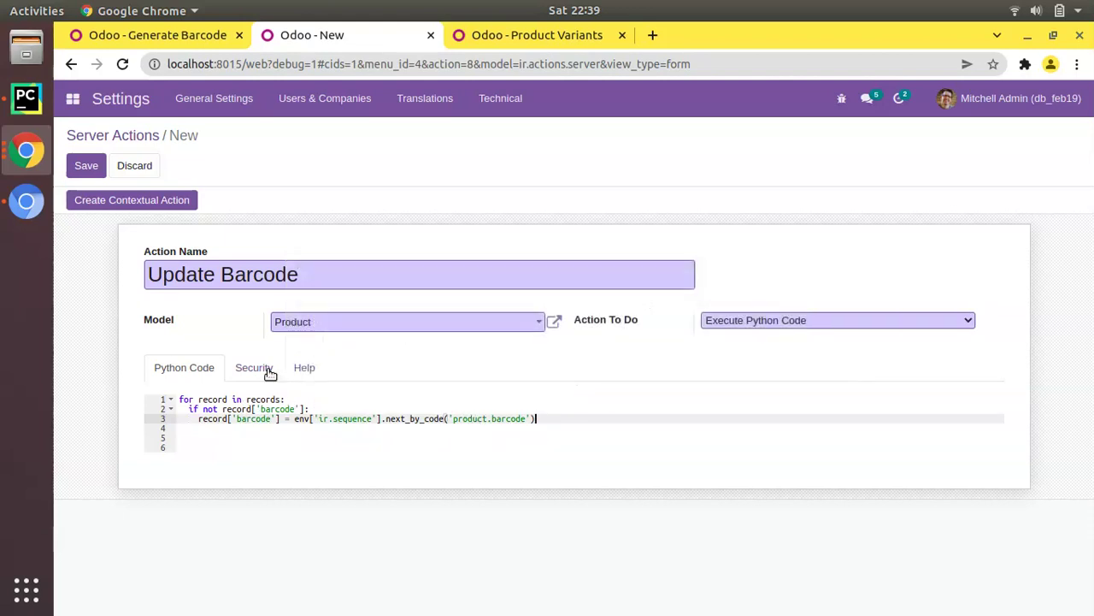
Save the Update Barcode server action and create its contextual action.
click(100, 172)
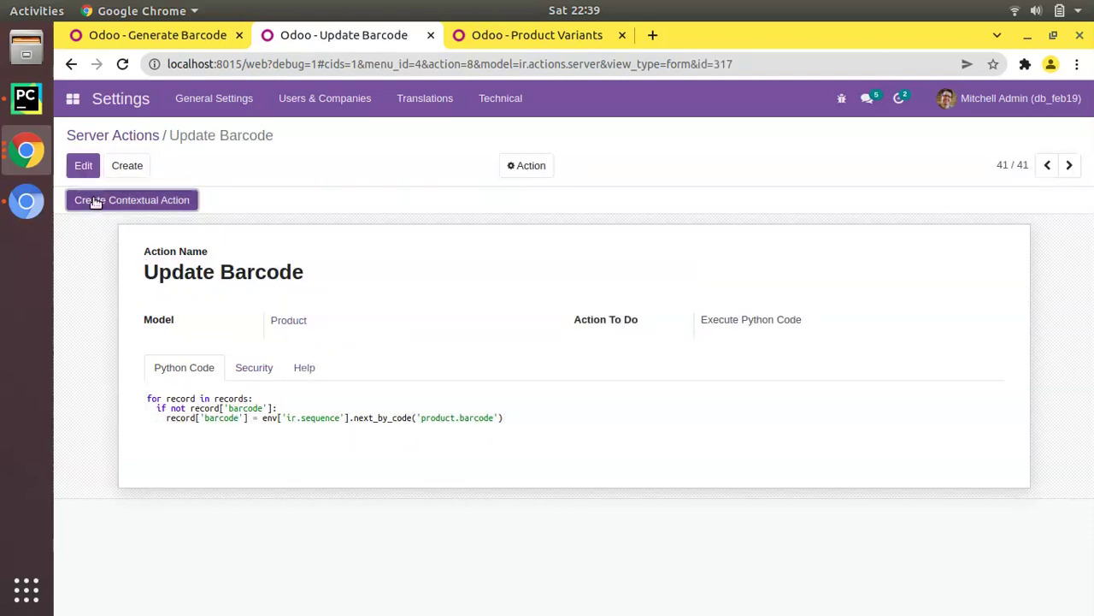
click(96, 202)
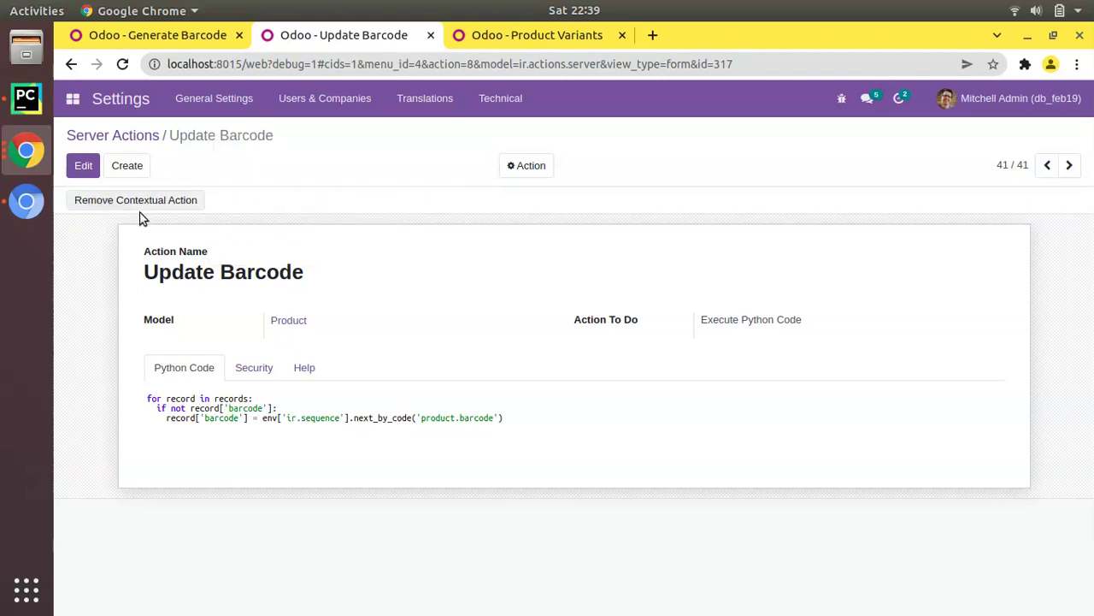
Reload the Product Variants list and check the actions offered for the DESK0005 variant.
click(511, 31)
click(122, 67)
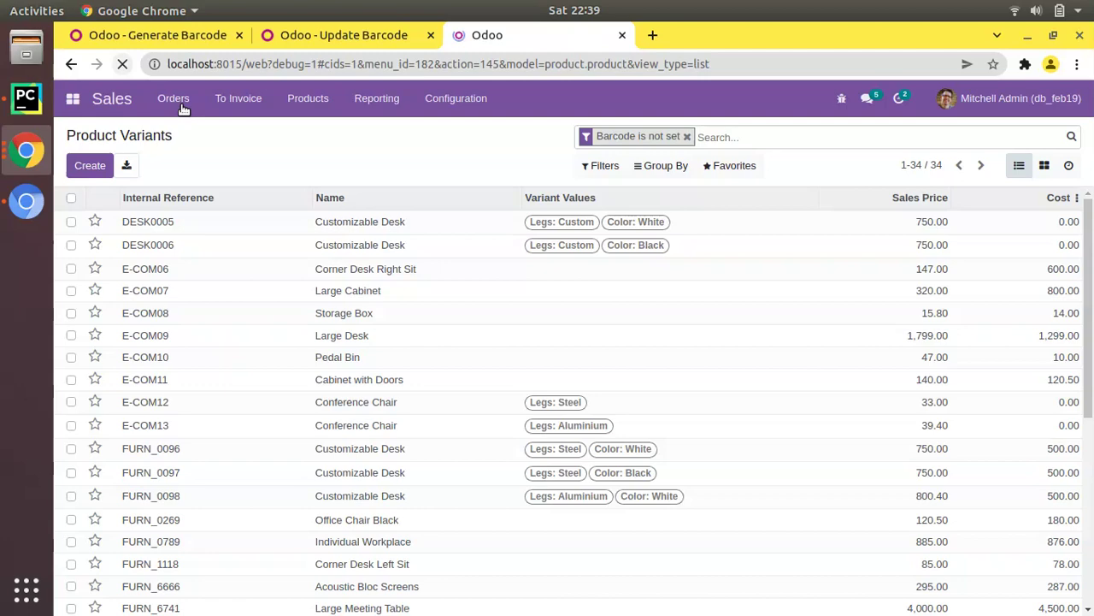
click(71, 222)
click(525, 168)
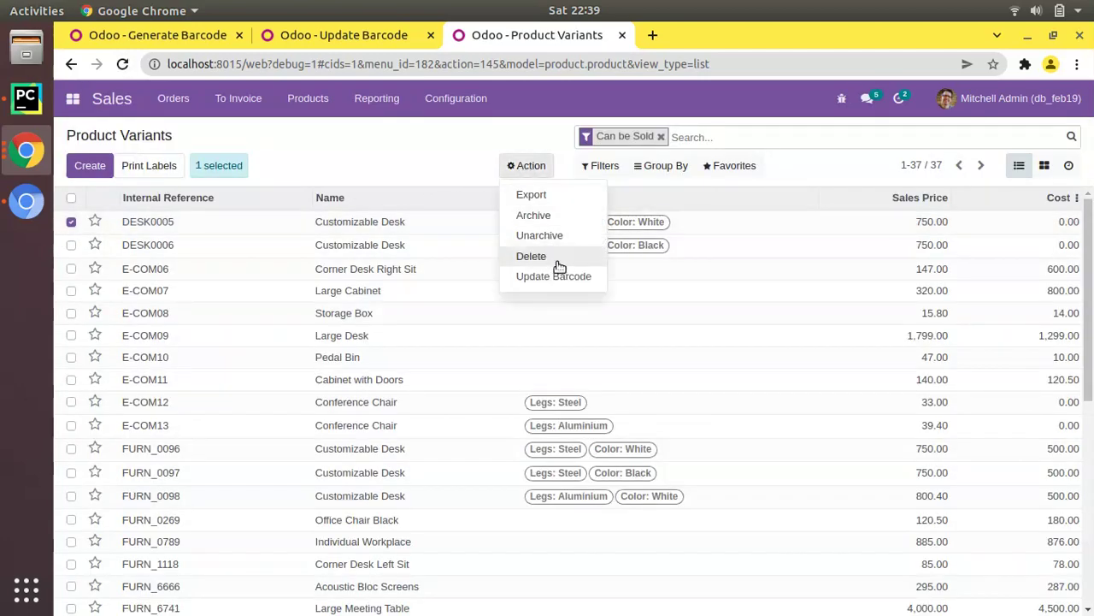
click(425, 162)
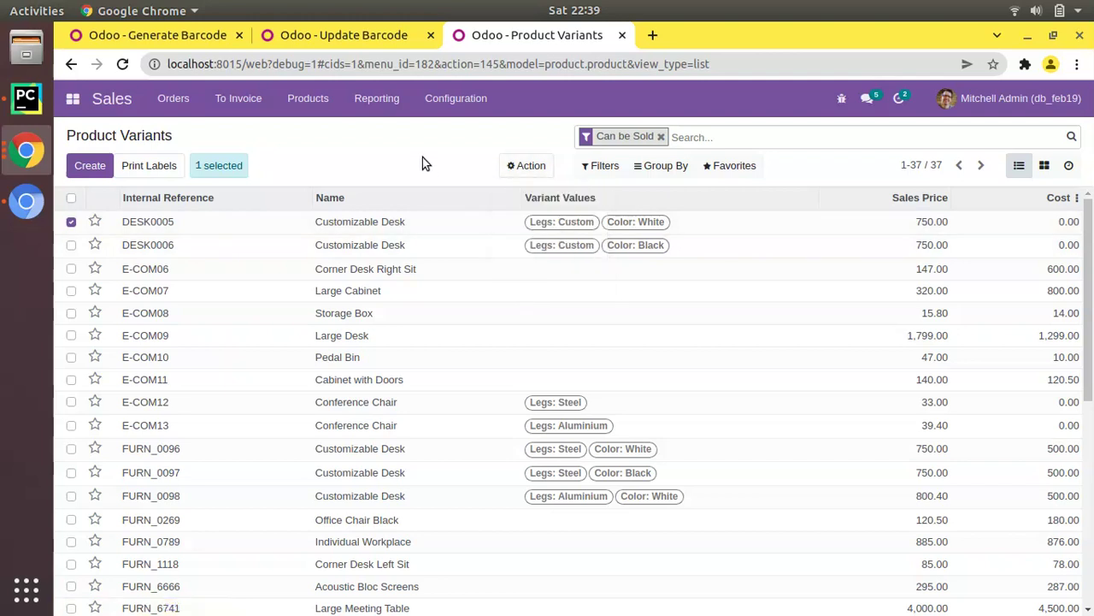
Clear the Can be Sold filter and run Update Barcode on all product variants.
click(661, 137)
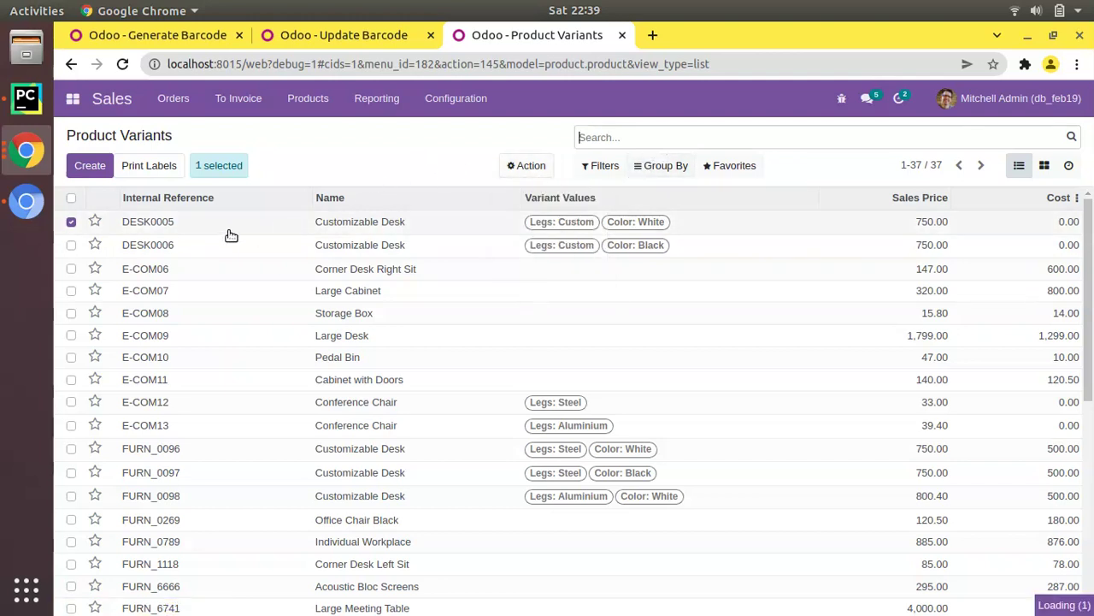
click(72, 199)
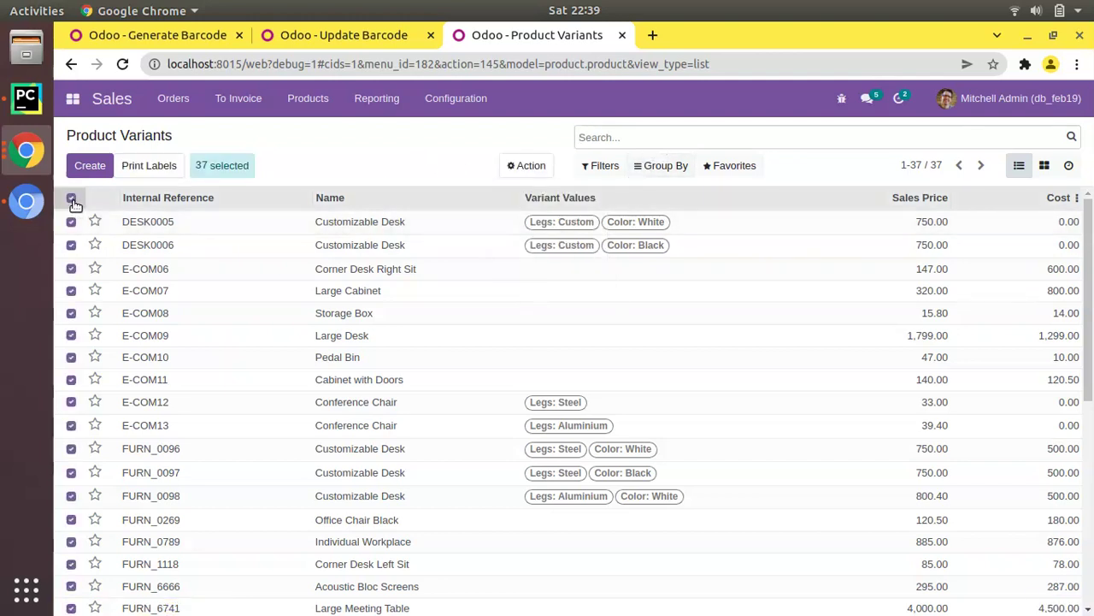
click(521, 169)
click(555, 277)
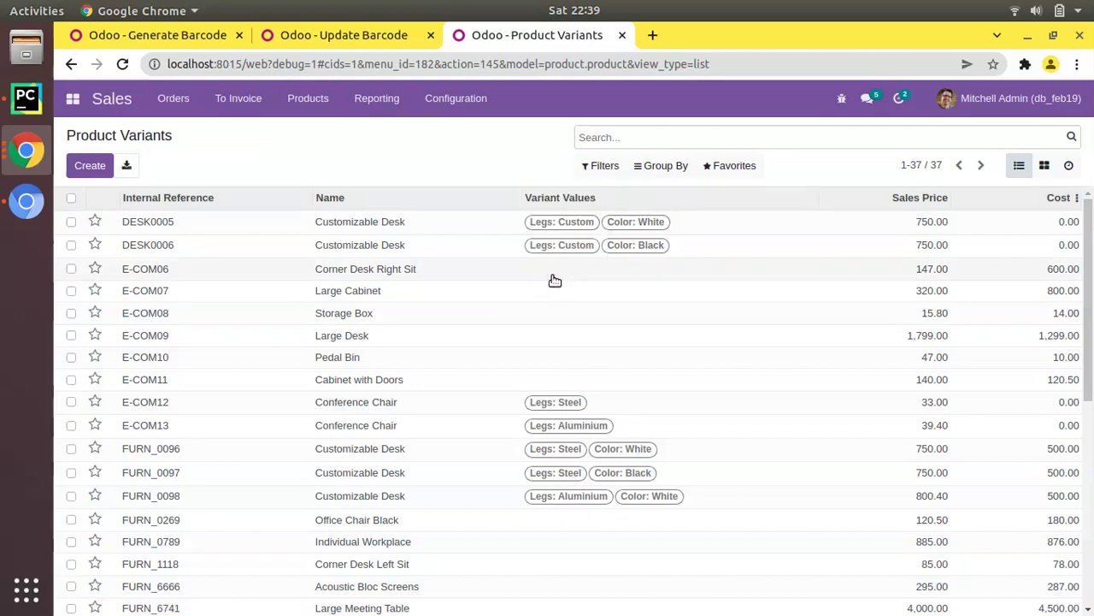
Examine the Barcode field on successive product variant records, starting with DESK0005, and return to the list.
click(419, 222)
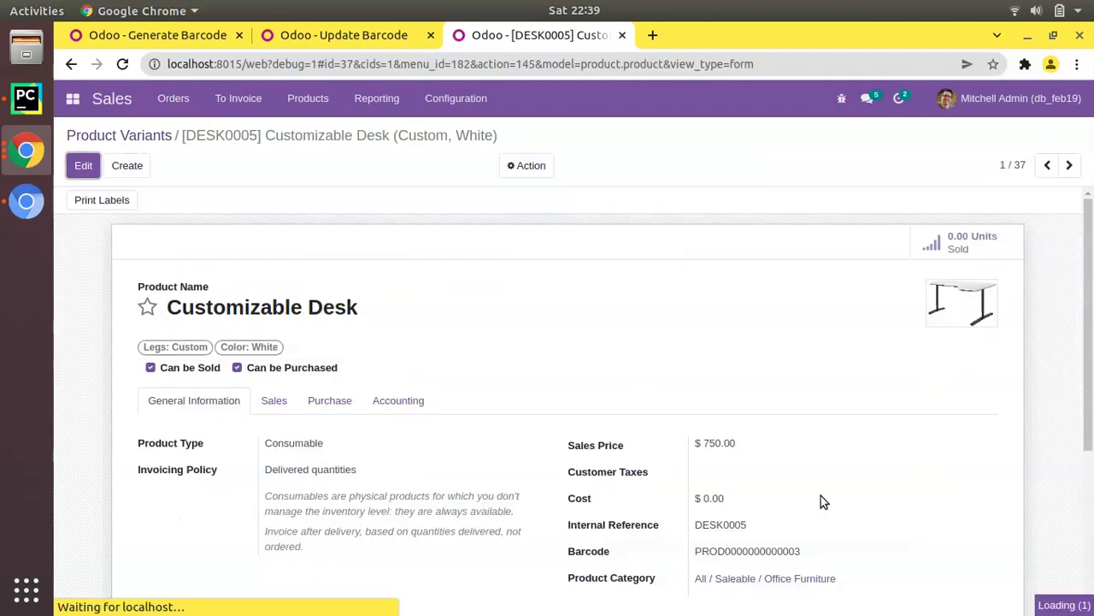
click(1069, 165)
click(1069, 165)
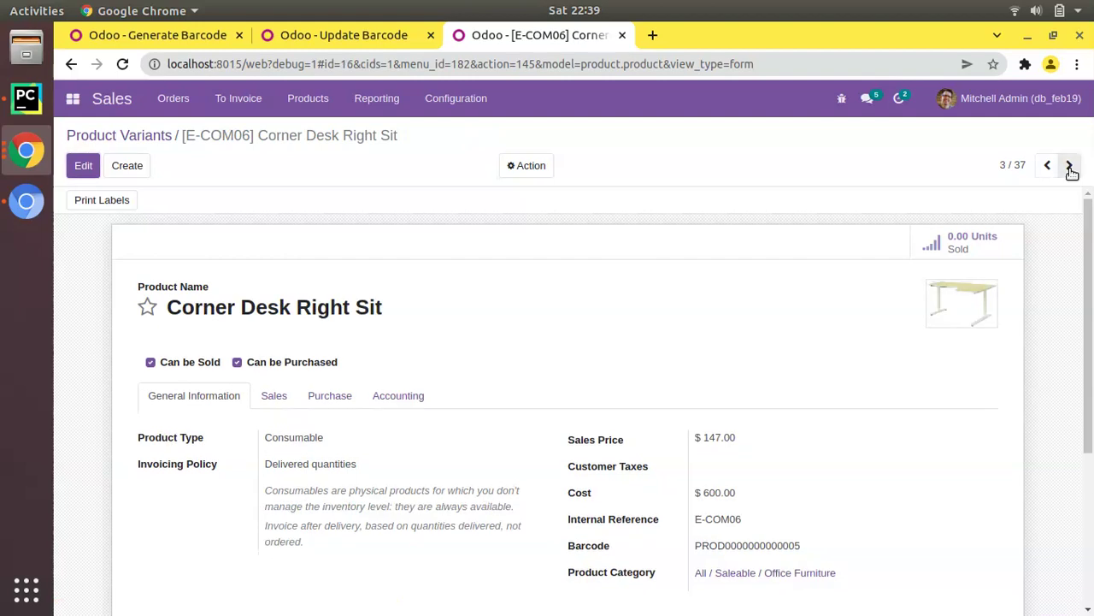
click(1069, 165)
click(1069, 165)
click(1069, 165)
click(1069, 165)
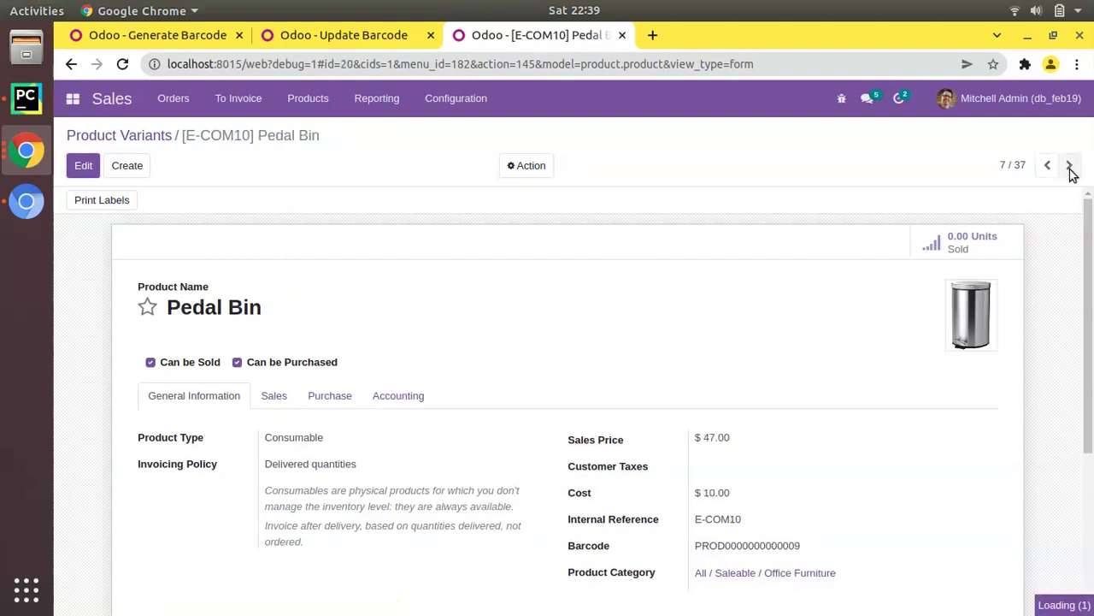
click(1069, 165)
click(162, 139)
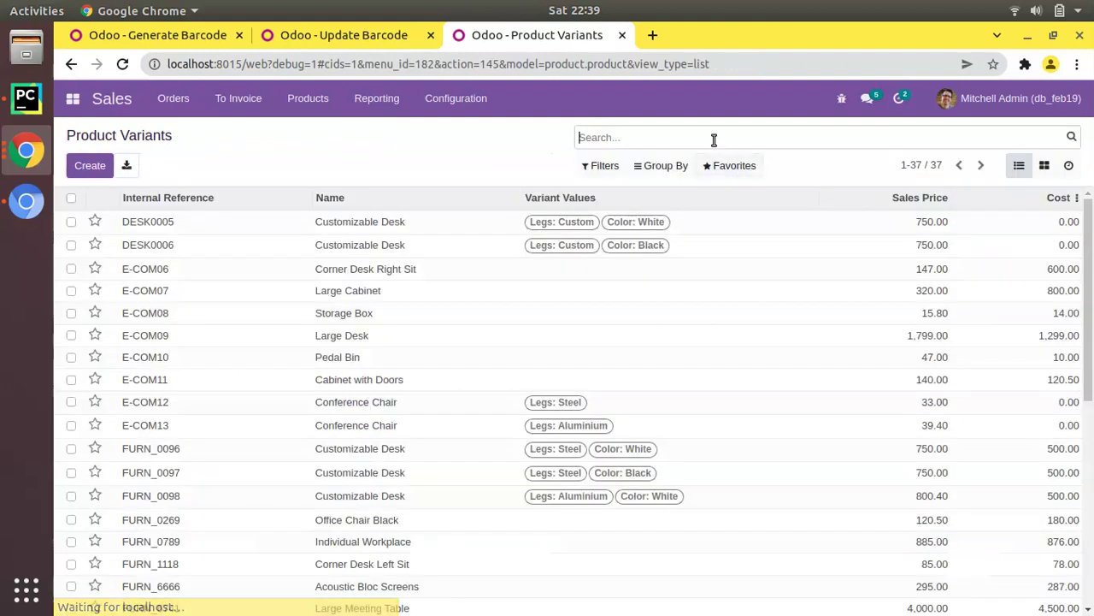
Filter the product variants with a custom condition of Barcode is not set.
click(607, 165)
click(643, 387)
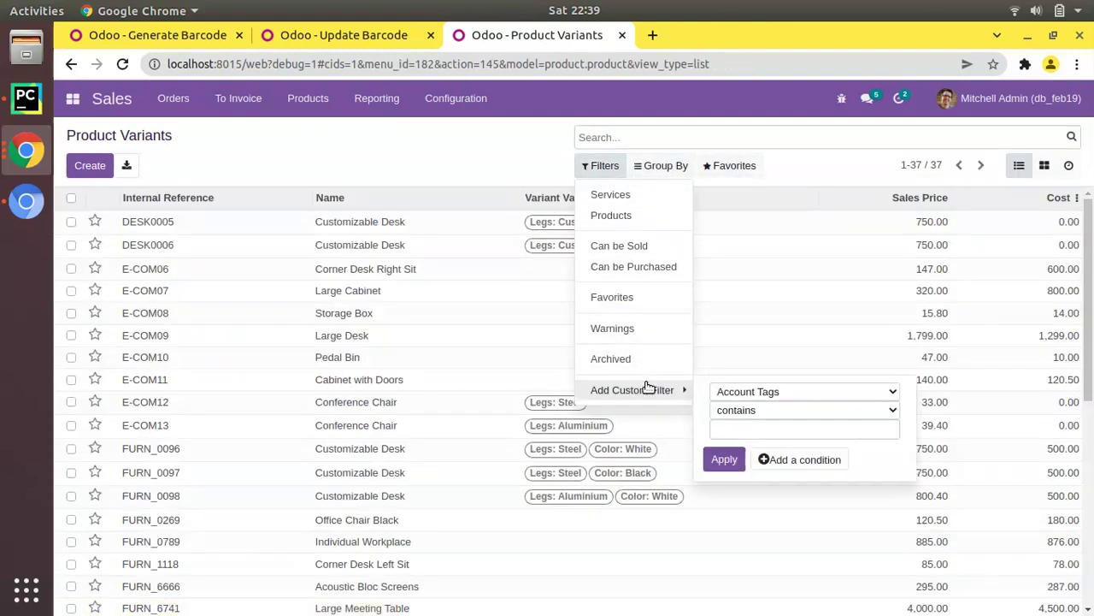
click(752, 390)
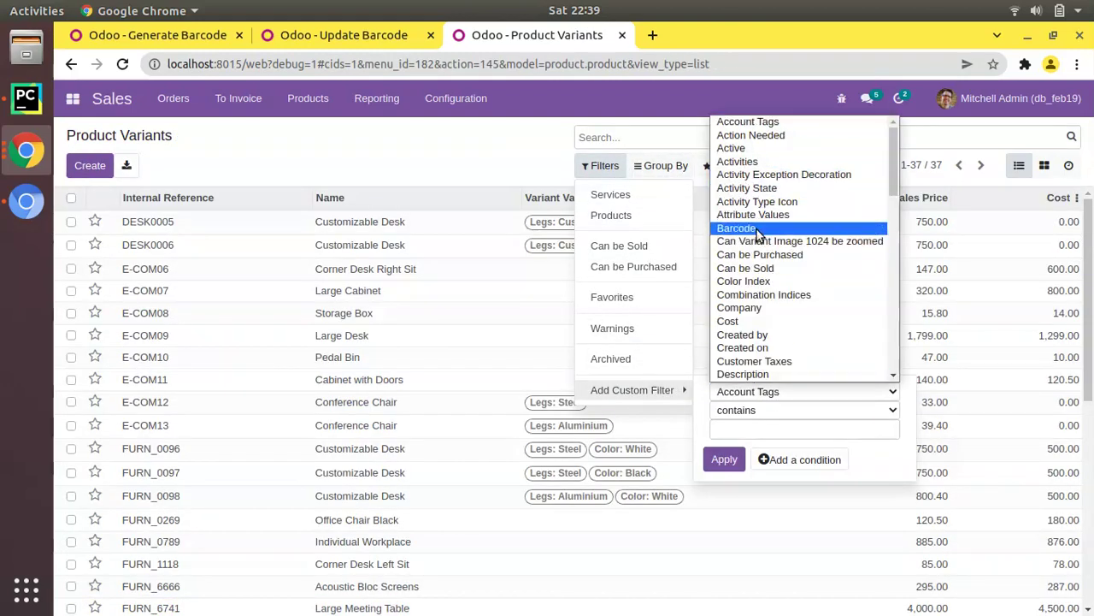
click(736, 228)
click(731, 414)
click(737, 492)
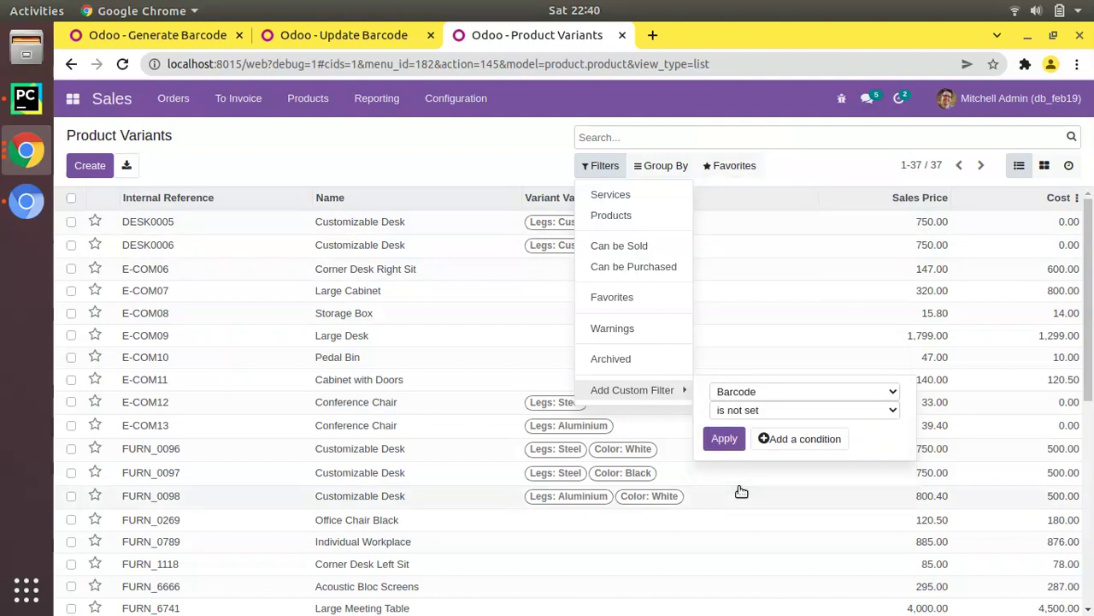
click(735, 442)
click(517, 170)
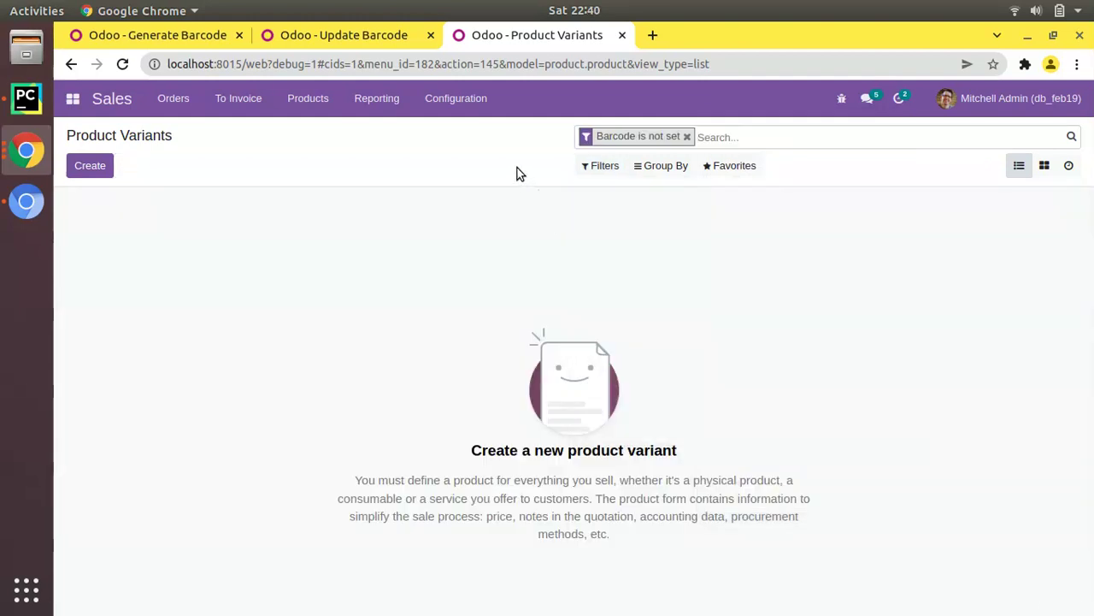
Clear the barcode filter, then create and save a new product variant named Test Pro.
click(687, 137)
click(394, 333)
click(127, 165)
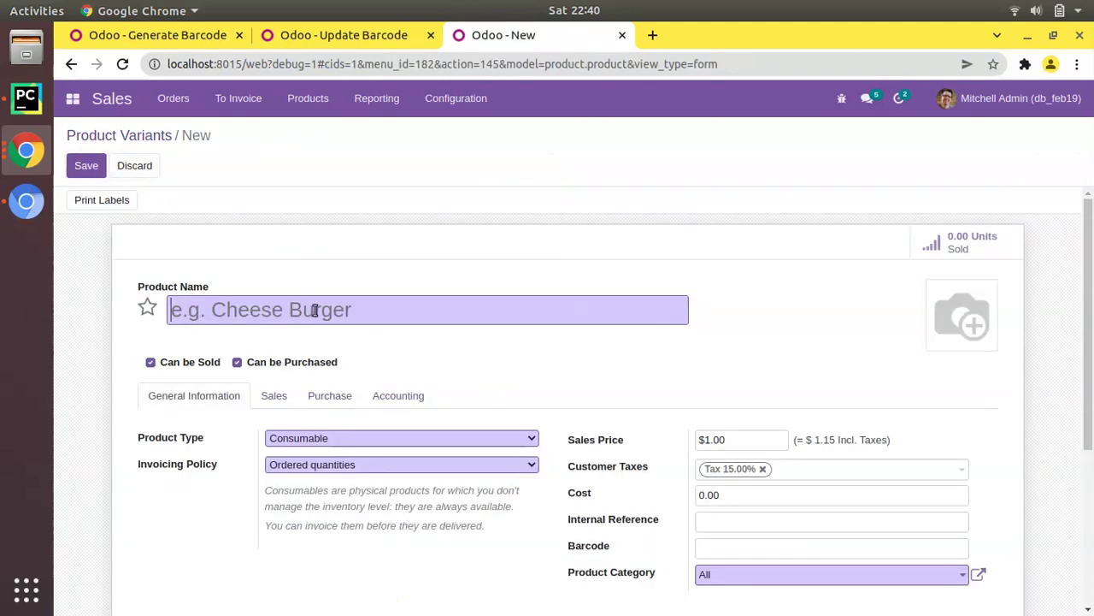
text(Test Pro)
click(96, 171)
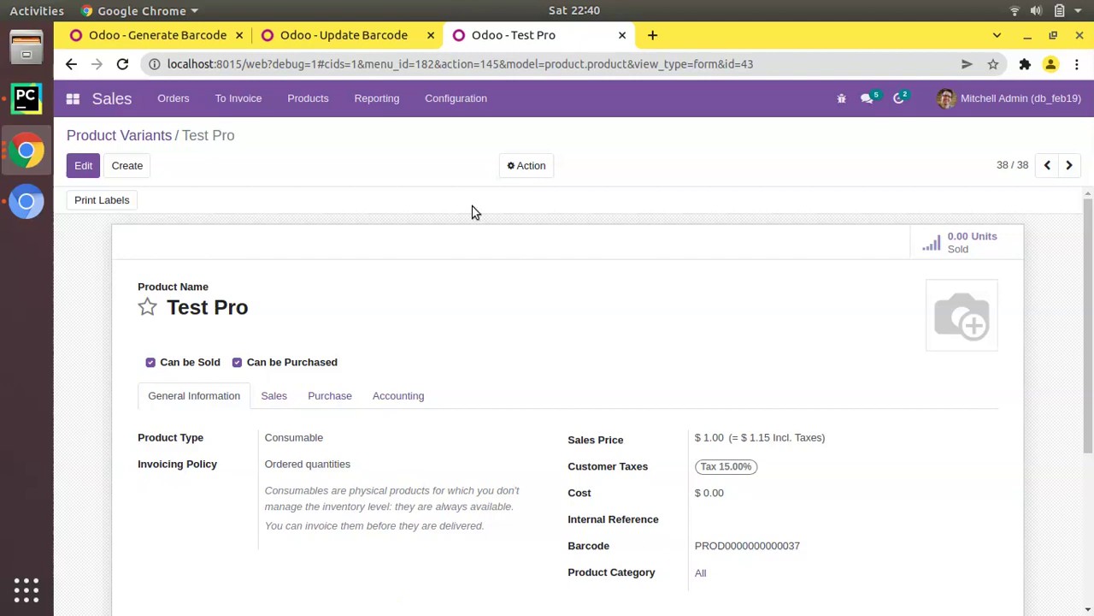
Return to the Product Variants list, select all variants and show the actions available for them.
click(144, 137)
click(72, 198)
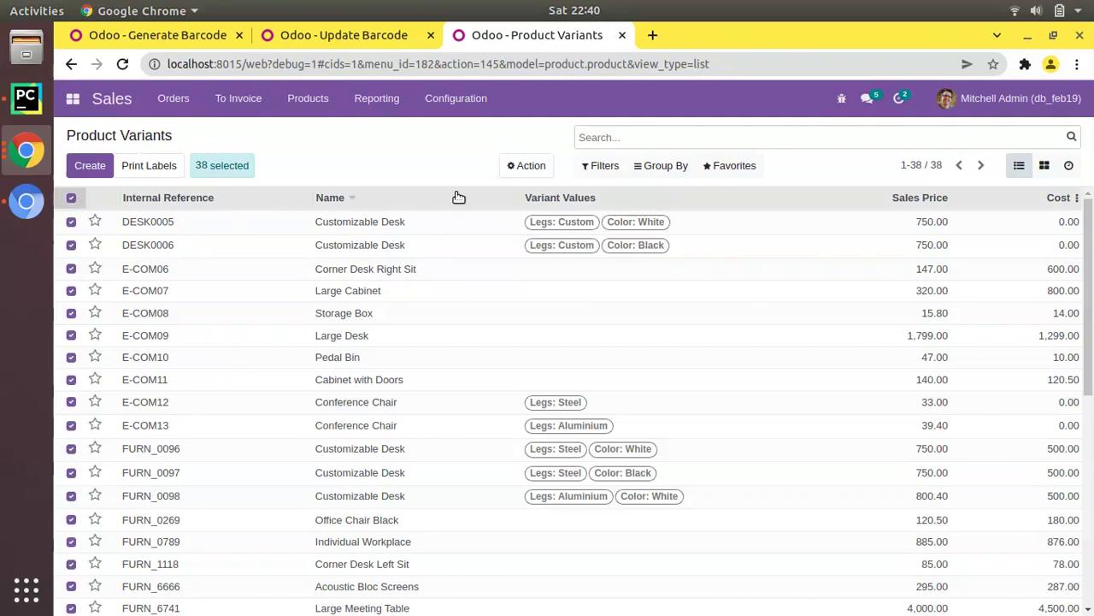
click(526, 166)
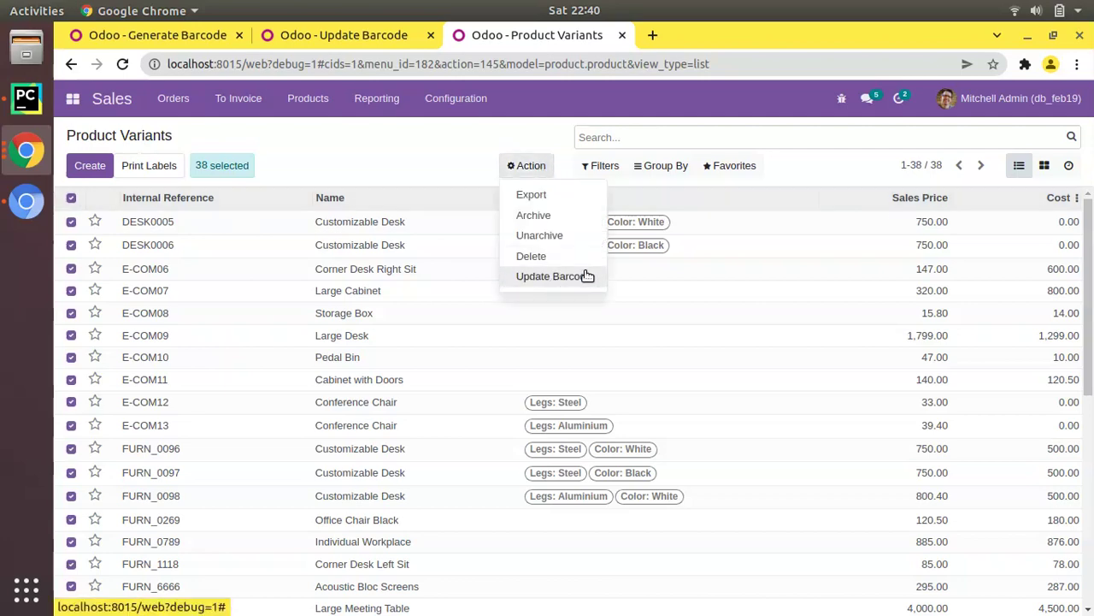
Remove the contextual action from the Update Barcode server action and delete its record.
click(335, 39)
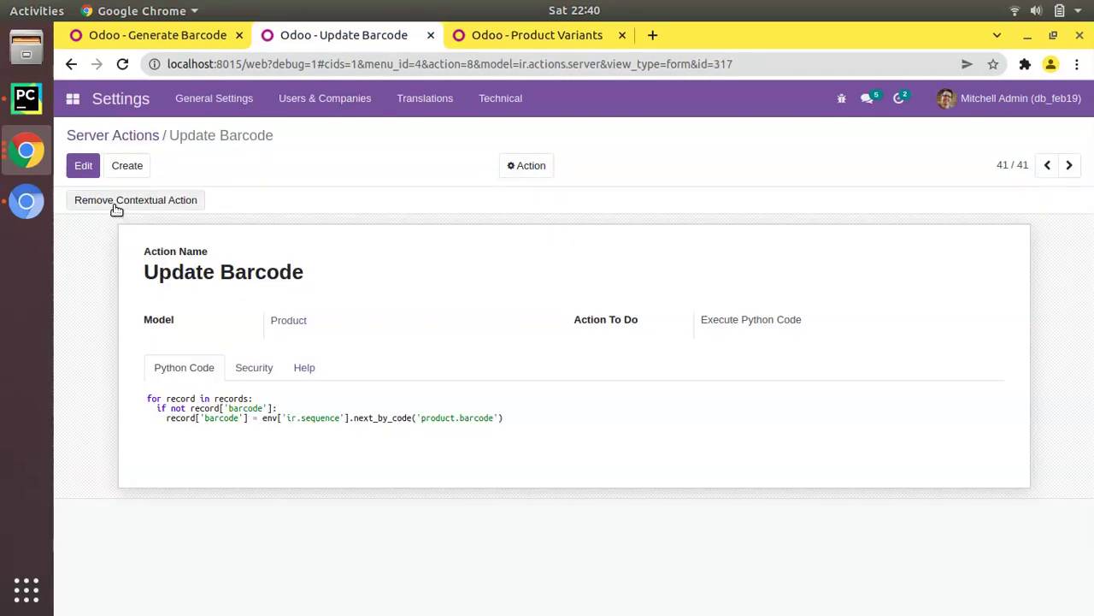
click(116, 208)
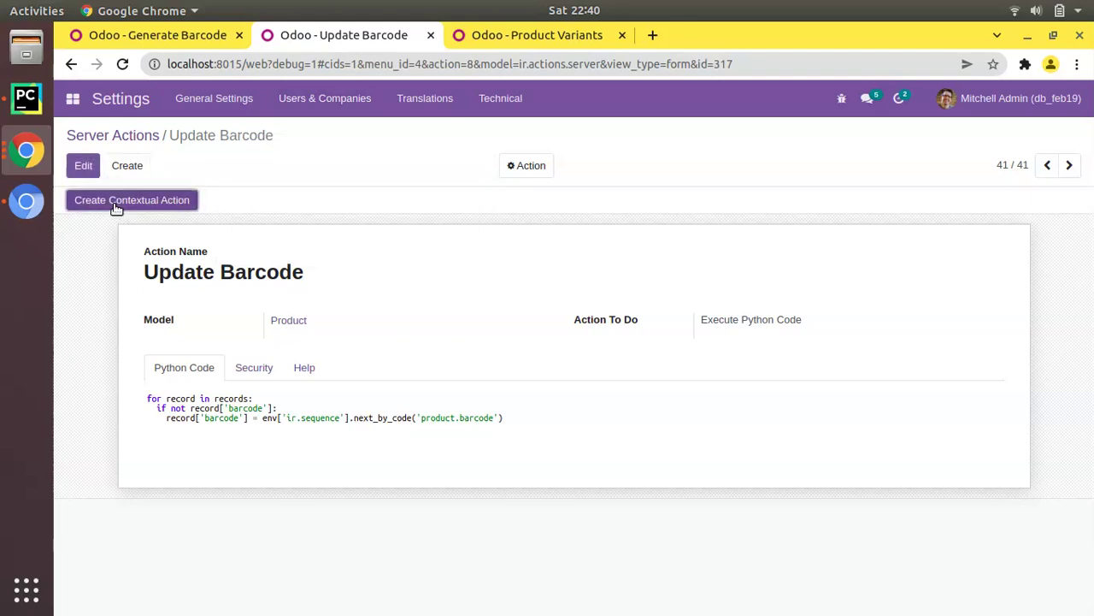
click(530, 168)
click(531, 214)
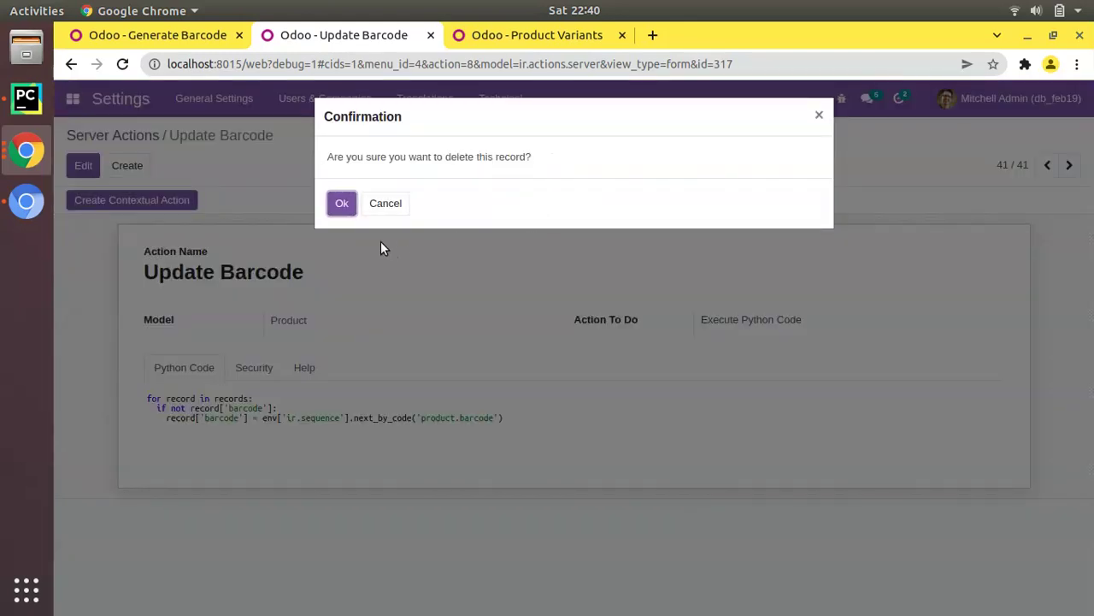
click(340, 205)
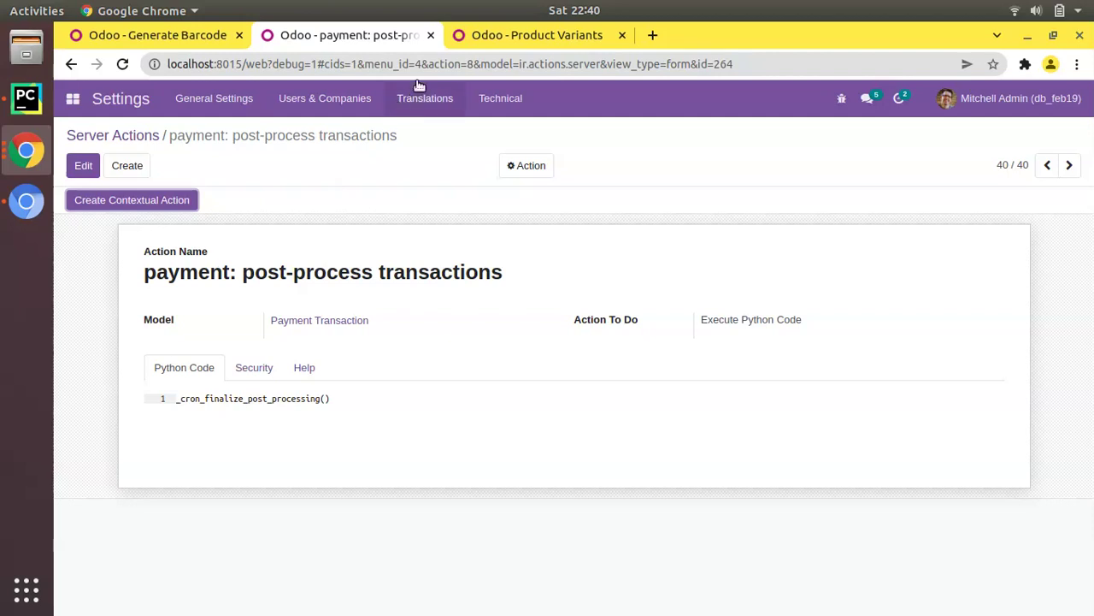
Reload the Product Variants list and check which actions are offered for all selected variants.
click(465, 37)
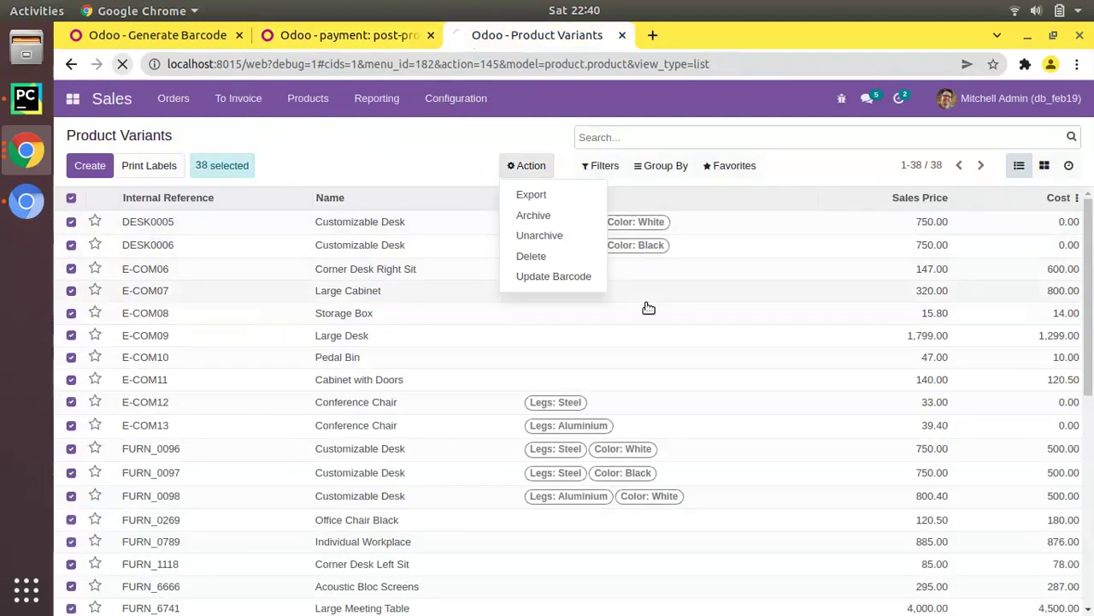
click(537, 279)
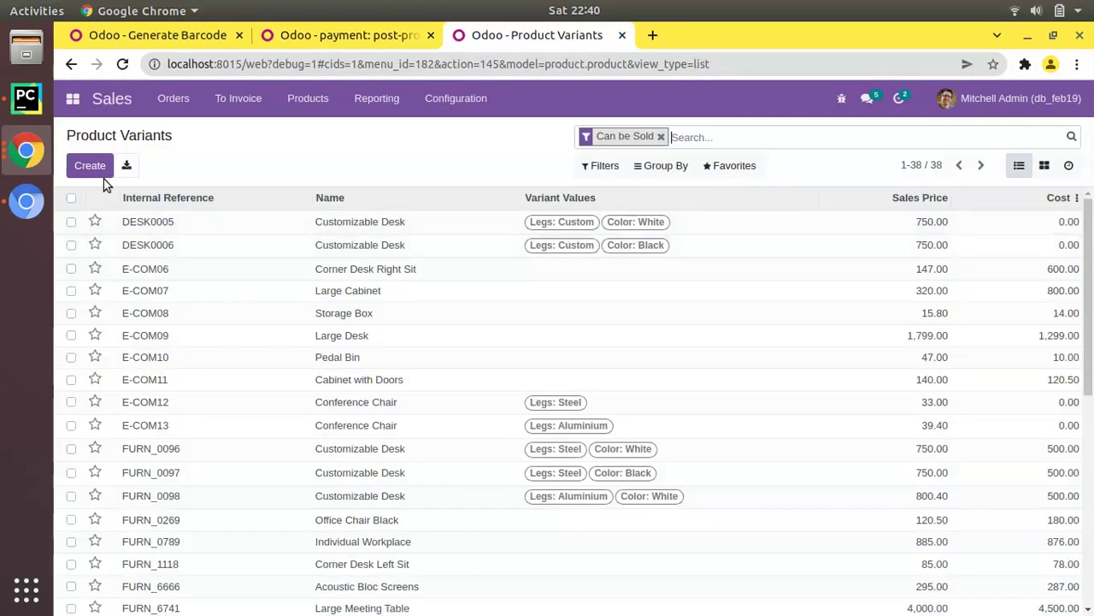
click(71, 198)
click(526, 165)
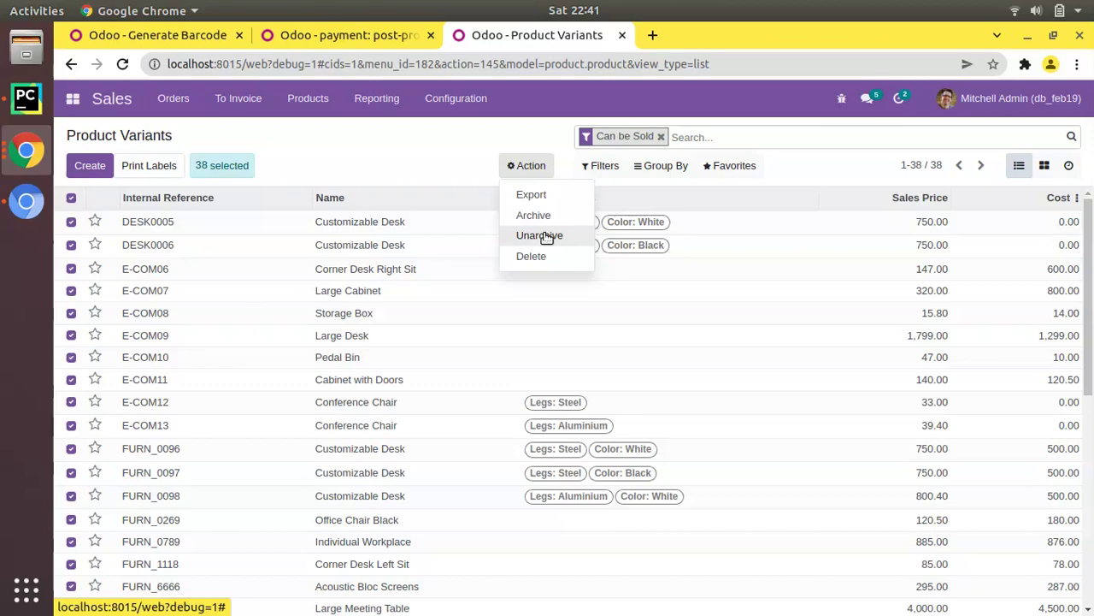
click(26, 151)
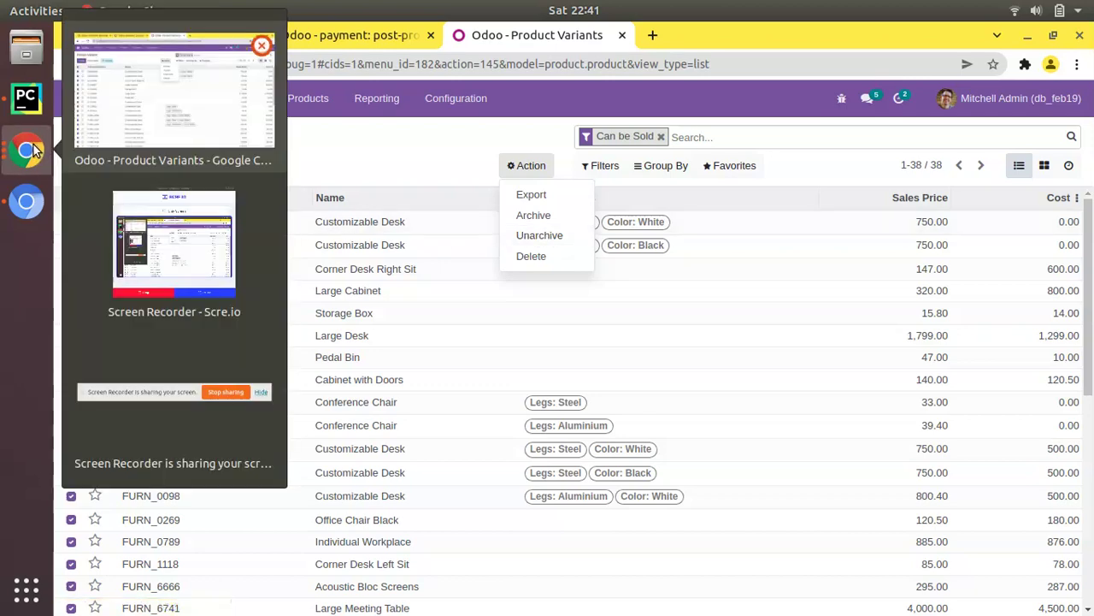
click(147, 224)
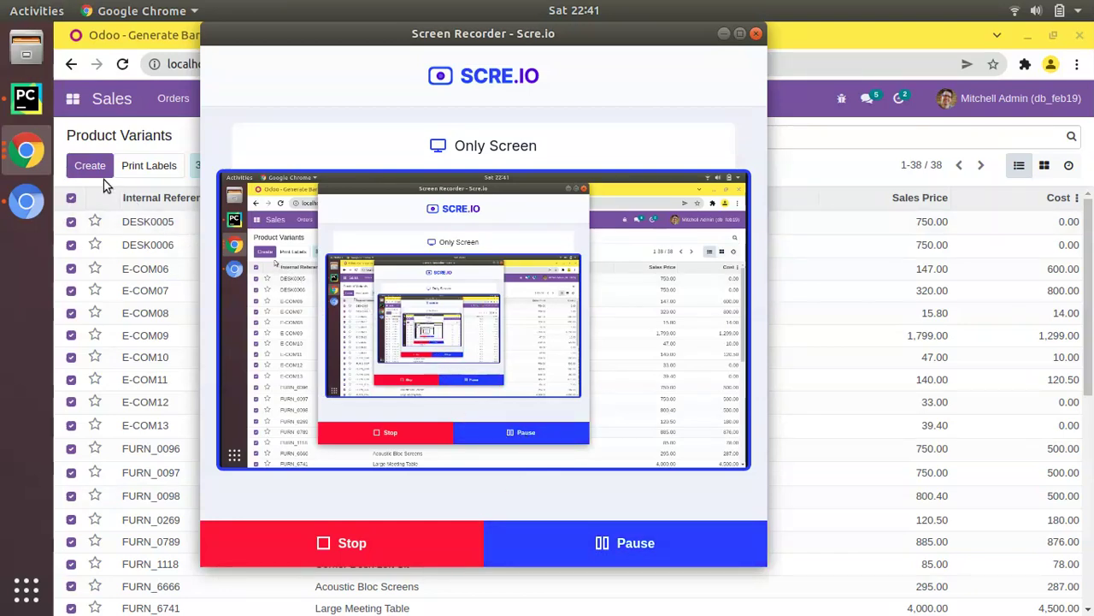
click(34, 165)
click(239, 389)
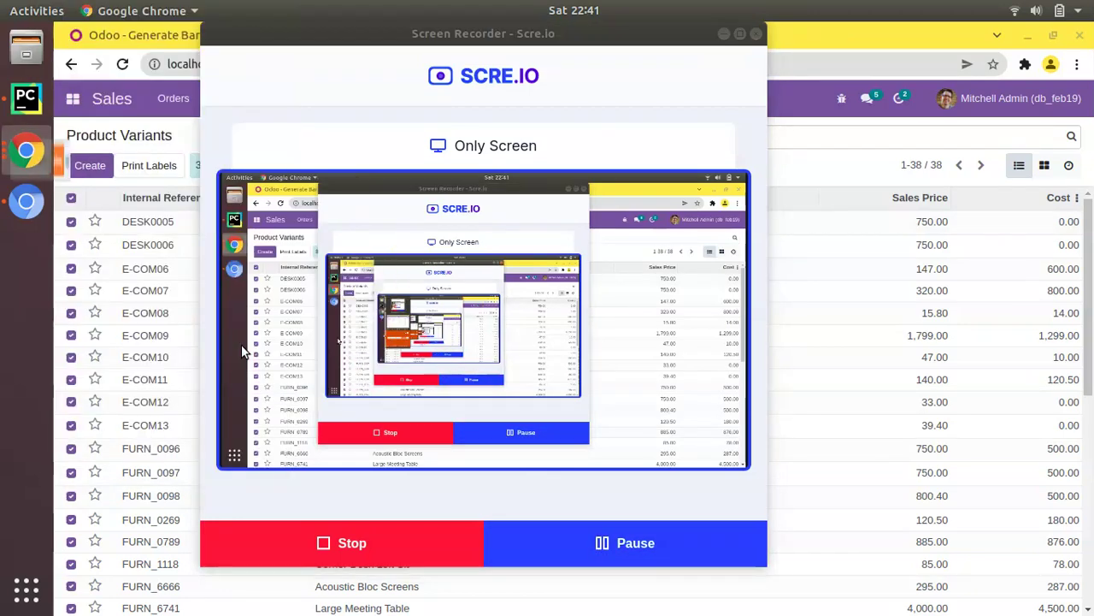